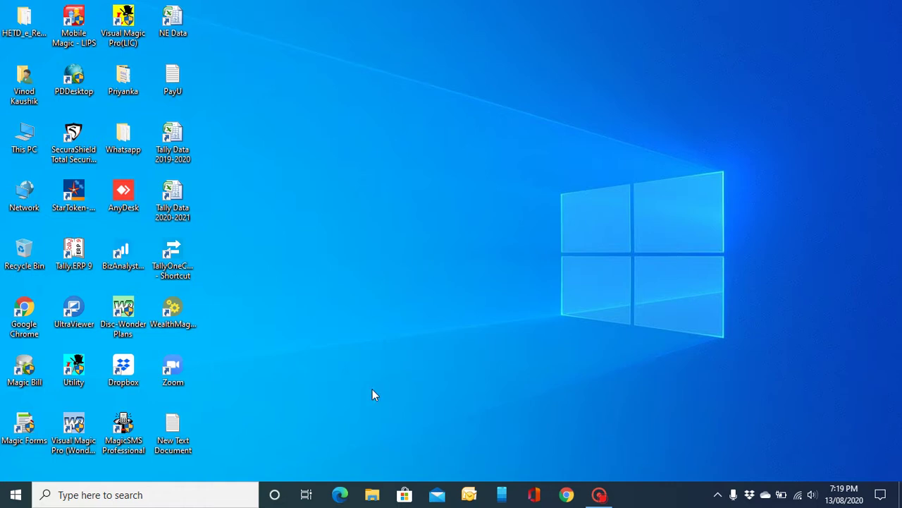
Step: Download the Tally.ERP 9 setup from tallysolutions.com in Edge, then minimize the browser
{"action": "left_click", "coordinate": [339, 495]}
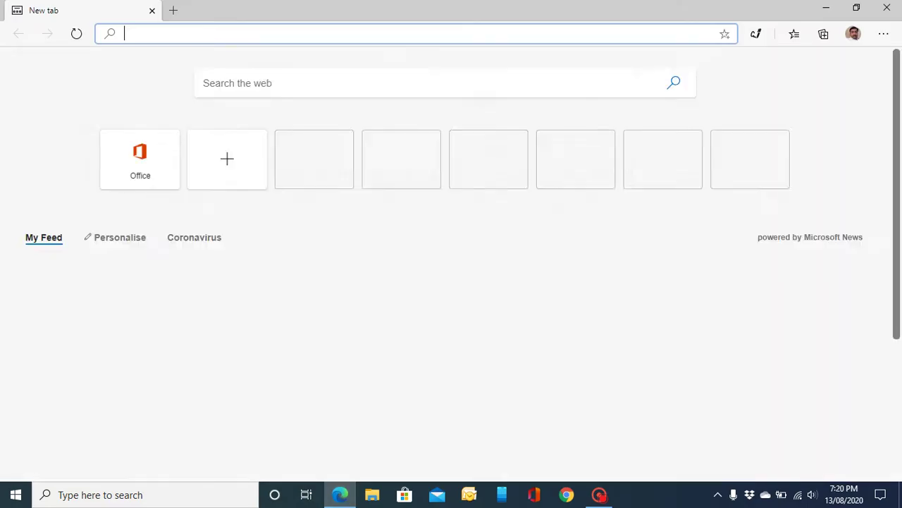
{"action": "type", "text": "t"}
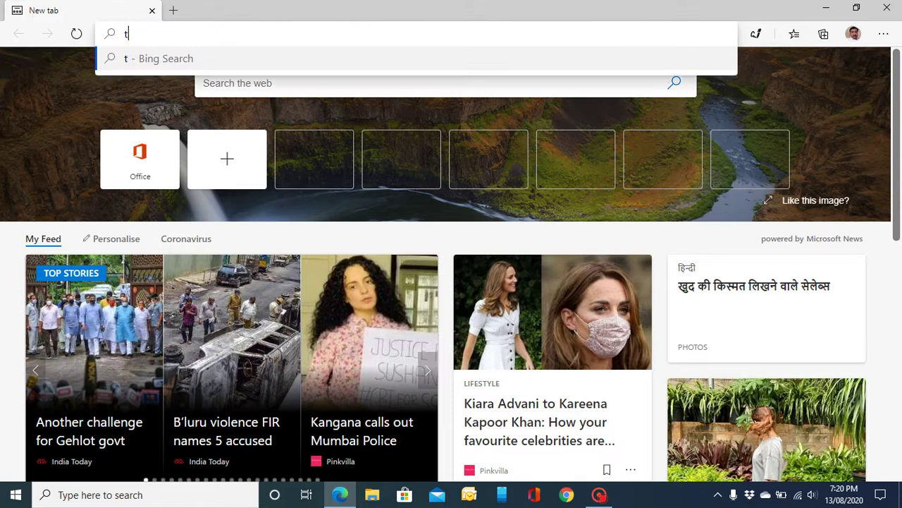
{"action": "type", "text": "allysolutions"}
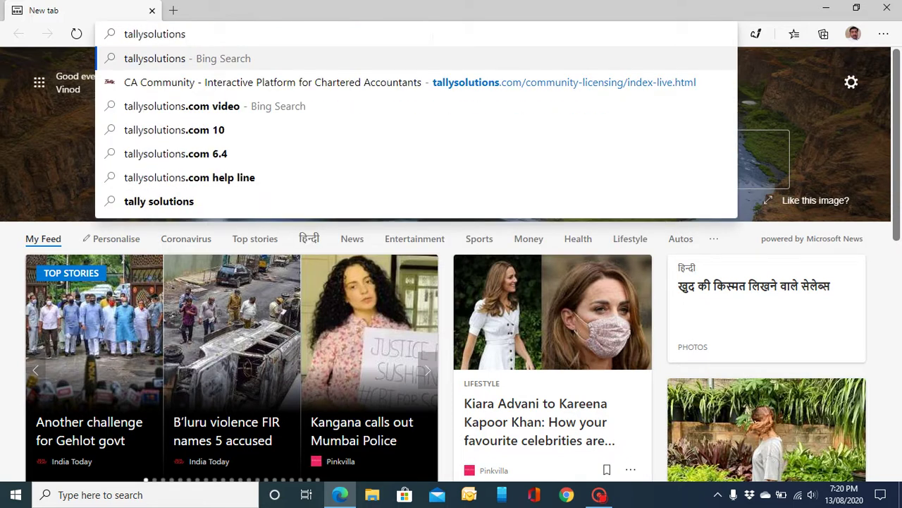
{"action": "key", "text": "ctrl+Return"}
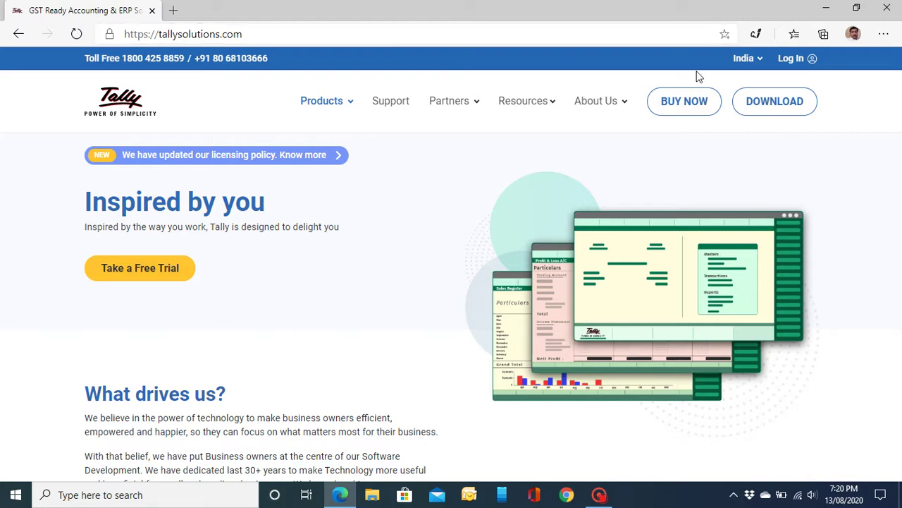
{"action": "left_click", "coordinate": [768, 103]}
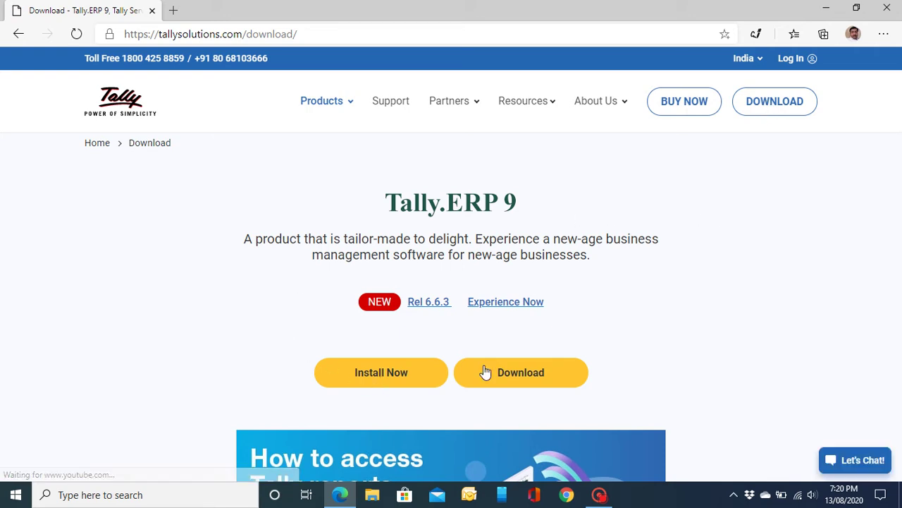
{"action": "left_click", "coordinate": [521, 376]}
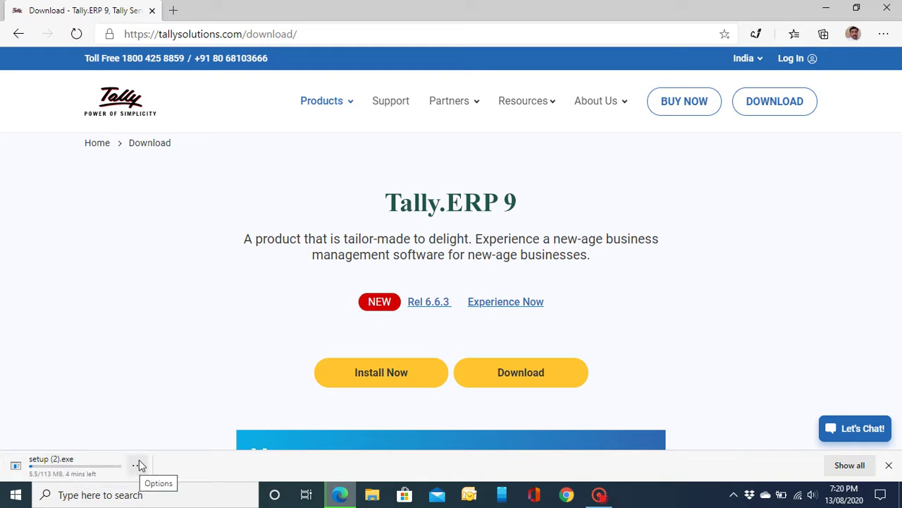
{"action": "left_click", "coordinate": [826, 7]}
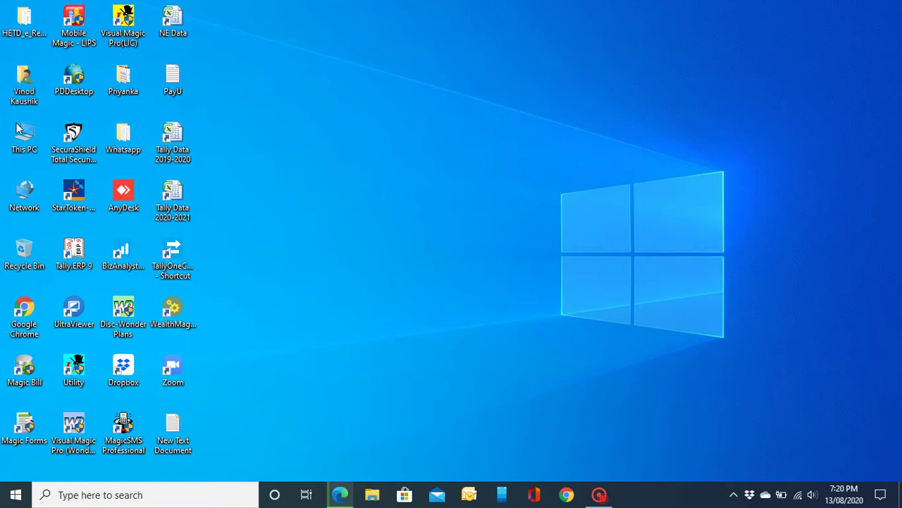
Step: Run the downloaded setup from D:\Downloads in File Explorer, then minimize Explorer
{"action": "left_click", "coordinate": [372, 494]}
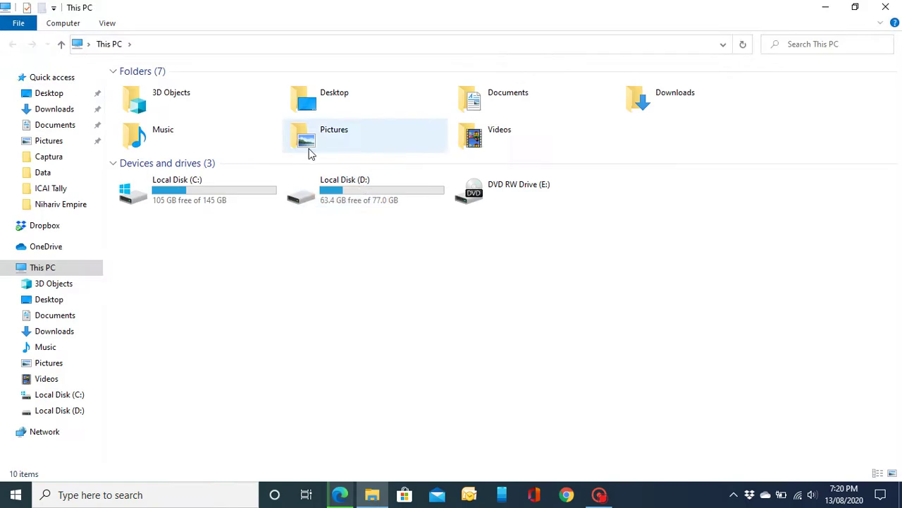
{"action": "double_click", "coordinate": [363, 185]}
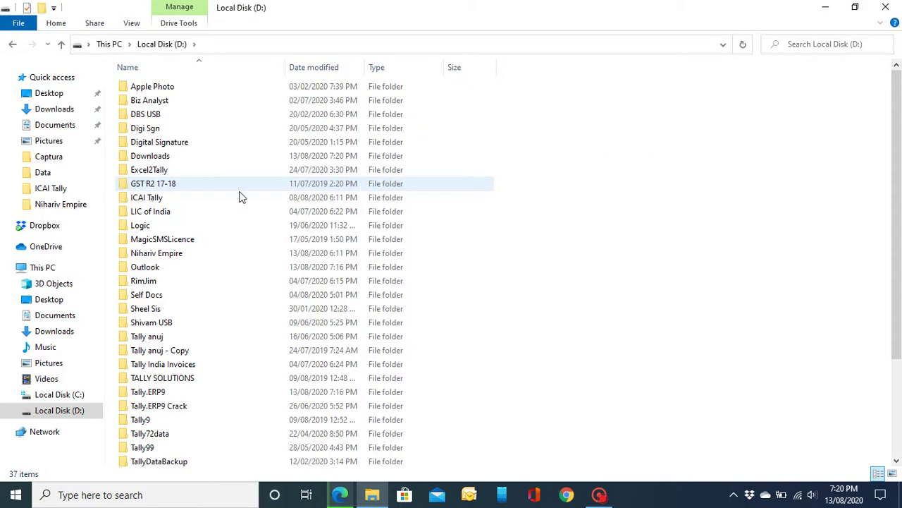
{"action": "double_click", "coordinate": [201, 157]}
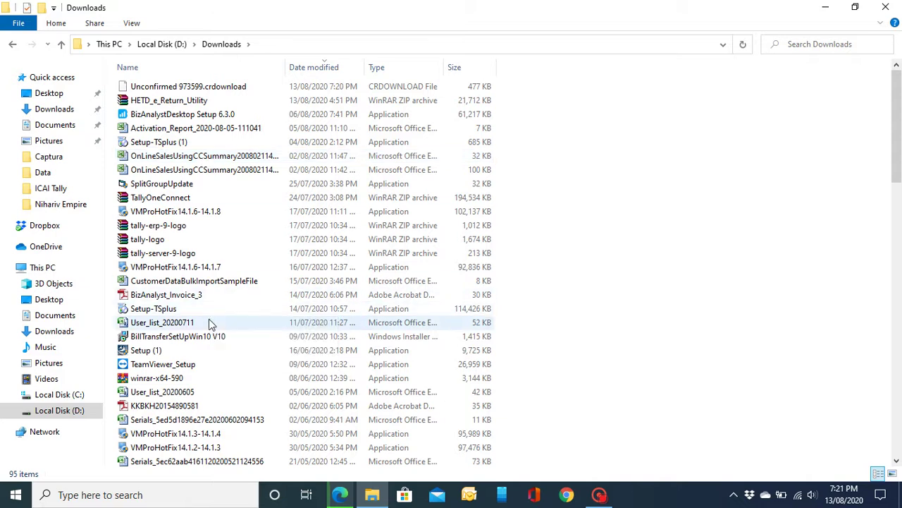
{"action": "scroll", "coordinate": [209, 350], "scroll_direction": "down", "scroll_amount": 2}
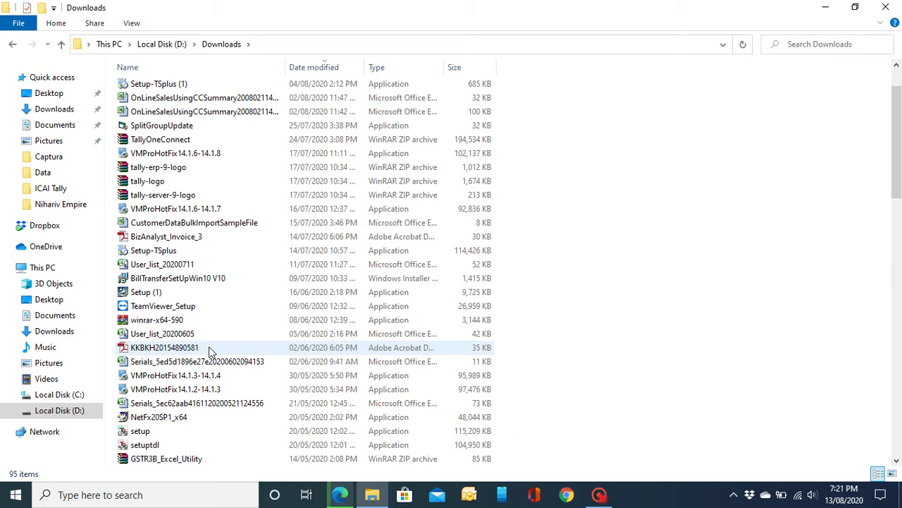
{"action": "left_click", "coordinate": [178, 437]}
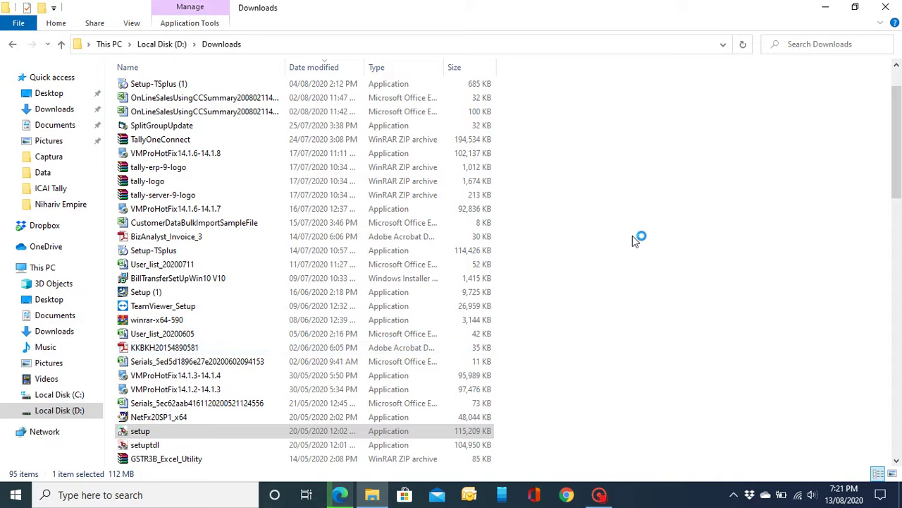
{"action": "left_click", "coordinate": [826, 10]}
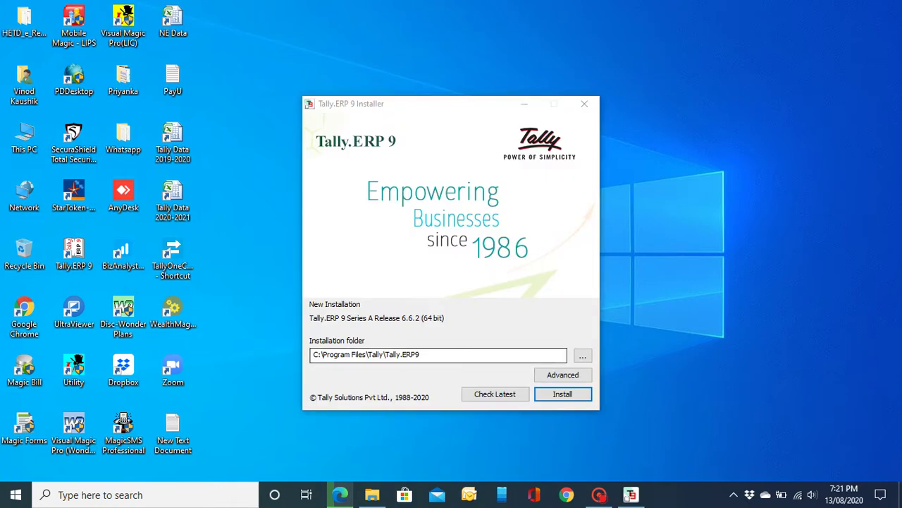
Step: Point the installation folder to D: and the Advanced data directory to D:\Tally.ERP9\Data
{"action": "left_click", "coordinate": [384, 355]}
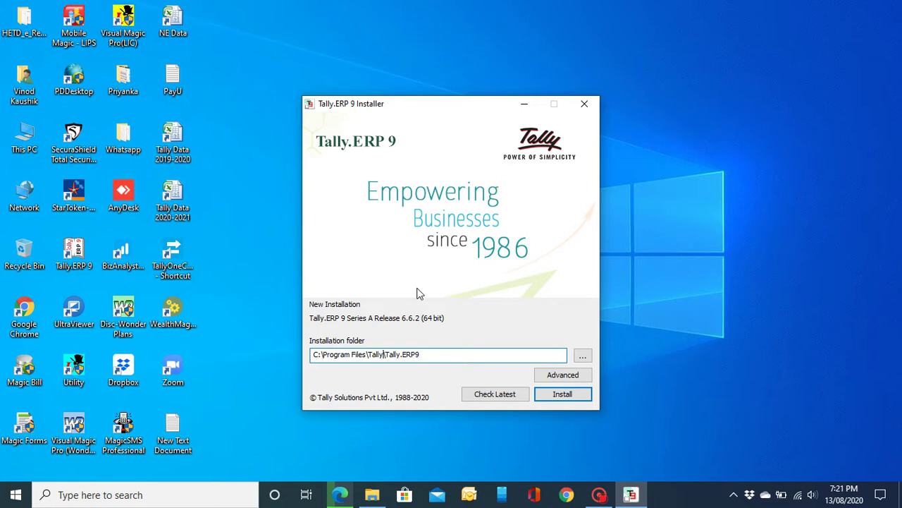
{"action": "key", "text": "BackSpace"}
{"action": "key", "text": "BackSpace"}
{"action": "key", "text": "BackSpace"}
{"action": "key", "text": "BackSpace"}
{"action": "key", "text": "BackSpace"}
{"action": "key", "text": "BackSpace"}
{"action": "key", "text": "BackSpace"}
{"action": "key", "text": "BackSpace"}
{"action": "key", "text": "BackSpace"}
{"action": "key", "text": "BackSpace"}
{"action": "key", "text": "BackSpace"}
{"action": "key", "text": "BackSpace"}
{"action": "key", "text": "BackSpace"}
{"action": "key", "text": "BackSpace"}
{"action": "key", "text": "BackSpace"}
{"action": "key", "text": "BackSpace"}
{"action": "key", "text": "BackSpace"}
{"action": "key", "text": "BackSpace"}
{"action": "key", "text": "BackSpace"}
{"action": "key", "text": "BackSpace"}
{"action": "key", "text": "BackSpace"}
{"action": "key", "text": "BackSpace"}
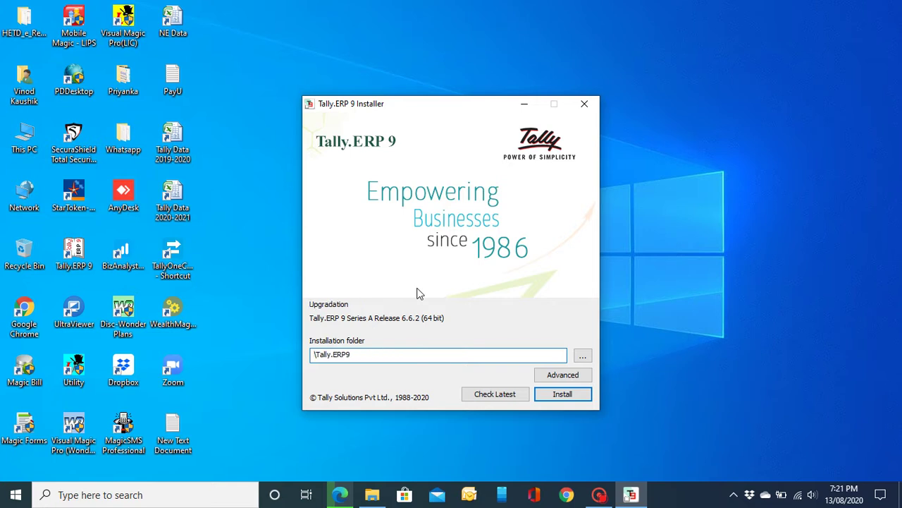
{"action": "type", "text": "D"}
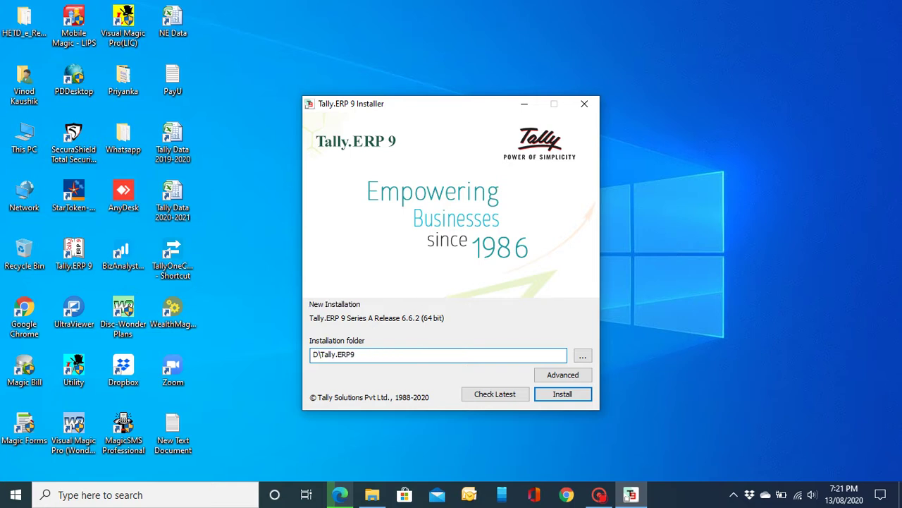
{"action": "type", "text": ":"}
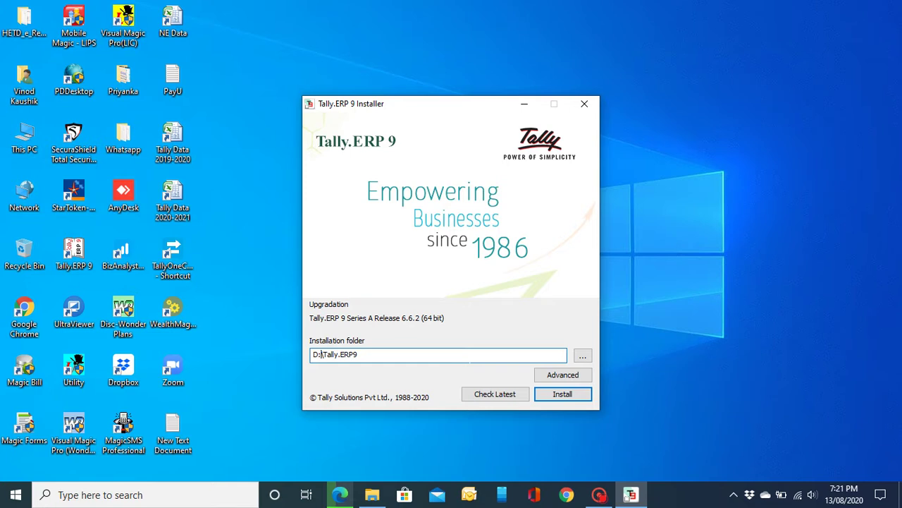
{"action": "left_click", "coordinate": [562, 374]}
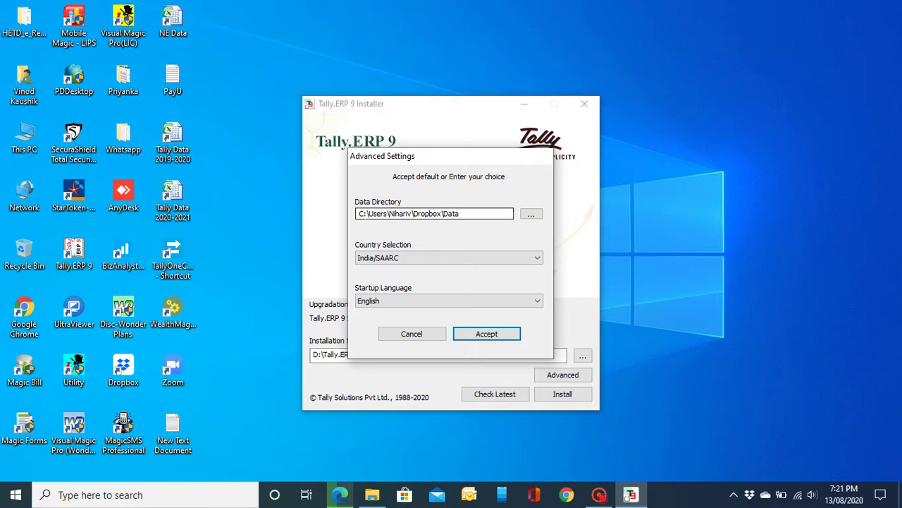
{"action": "left_click", "coordinate": [461, 217]}
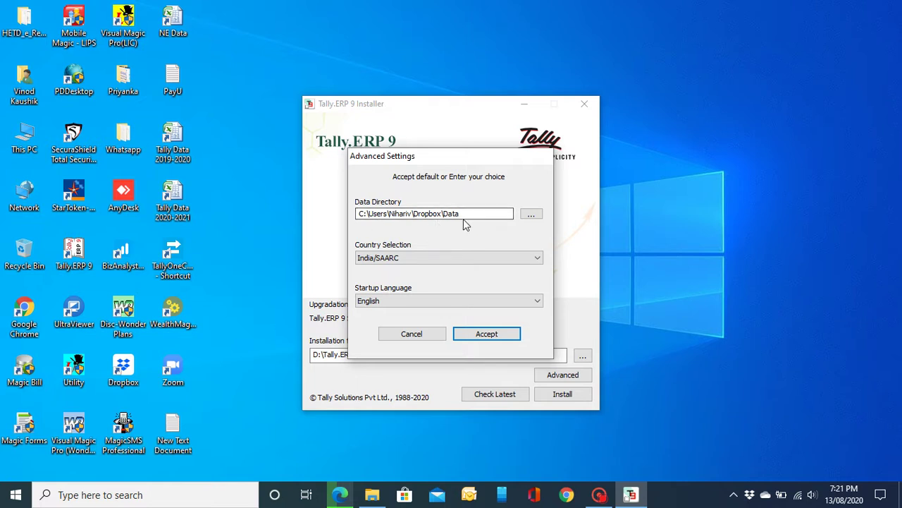
{"action": "key", "text": "BackSpace"}
{"action": "key", "text": "BackSpace"}
{"action": "key", "text": "BackSpace"}
{"action": "key", "text": "BackSpace"}
{"action": "key", "text": "BackSpace"}
{"action": "key", "text": "BackSpace"}
{"action": "key", "text": "BackSpace"}
{"action": "key", "text": "BackSpace"}
{"action": "key", "text": "BackSpace"}
{"action": "key", "text": "BackSpace"}
{"action": "key", "text": "BackSpace"}
{"action": "key", "text": "BackSpace"}
{"action": "key", "text": "BackSpace"}
{"action": "key", "text": "BackSpace"}
{"action": "key", "text": "BackSpace"}
{"action": "key", "text": "BackSpace"}
{"action": "key", "text": "BackSpace"}
{"action": "key", "text": "BackSpace"}
{"action": "key", "text": "BackSpace"}
{"action": "key", "text": "BackSpace"}
{"action": "key", "text": "BackSpace"}
{"action": "type", "text": "D"}
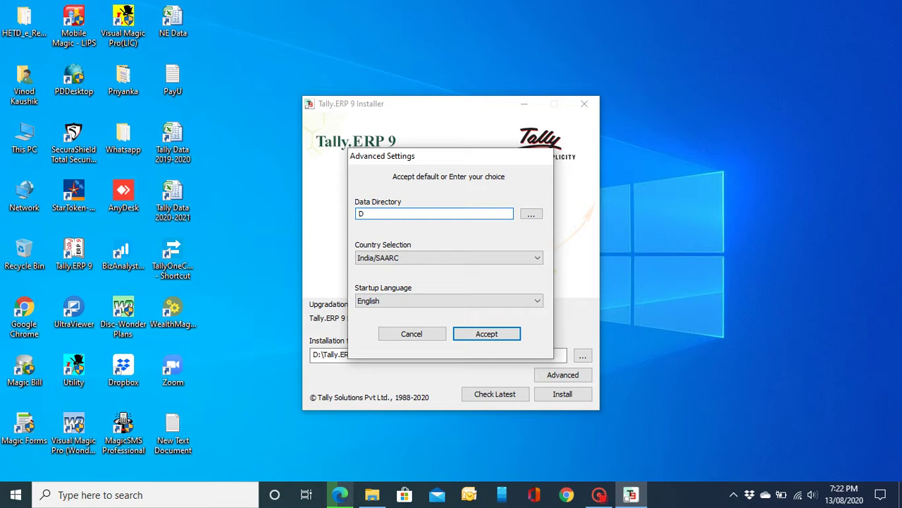
{"action": "type", "text": ":"}
{"action": "type", "text": "\\Tal"}
{"action": "type", "text": "ly."}
{"action": "type", "text": "ERP("}
{"action": "type", "text": "("}
{"action": "key", "text": "BackSpace"}
{"action": "type", "text": "9\\Data"}
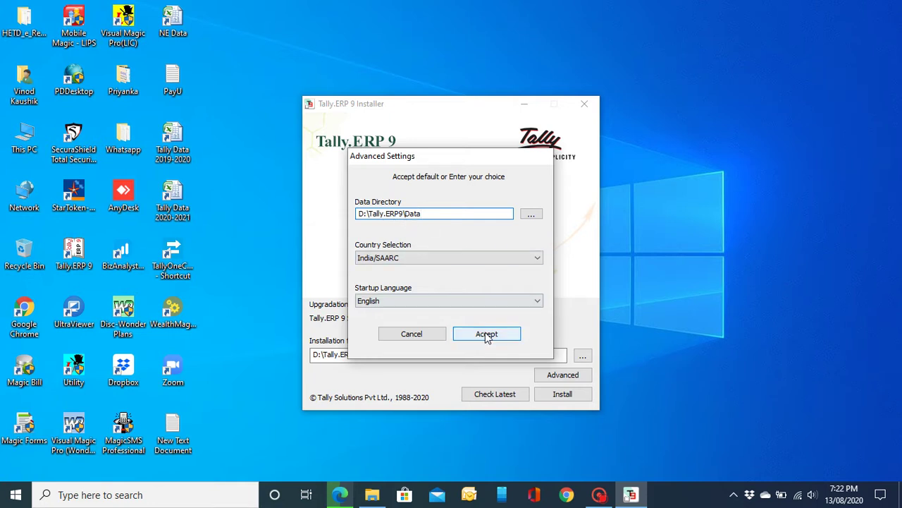
Step: Close the Advanced settings and cancel the installation, closing the installer
{"action": "left_click", "coordinate": [439, 336]}
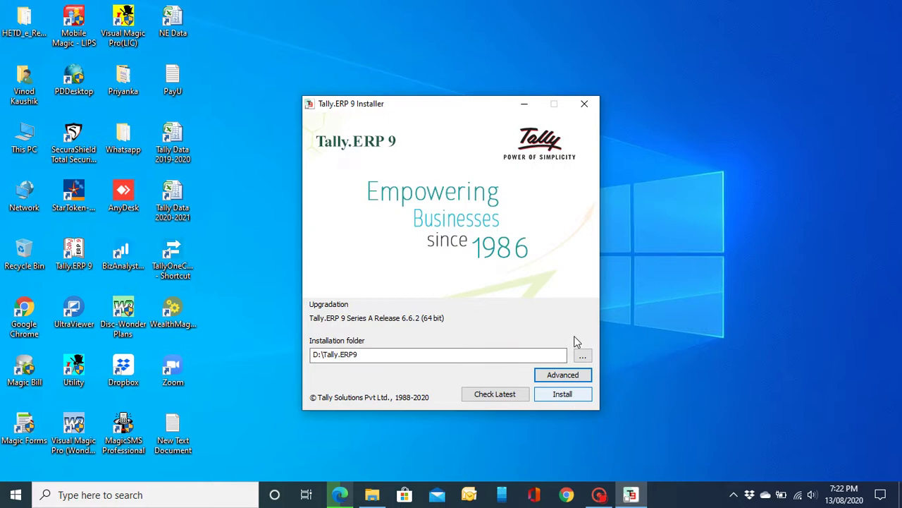
{"action": "left_click", "coordinate": [585, 110]}
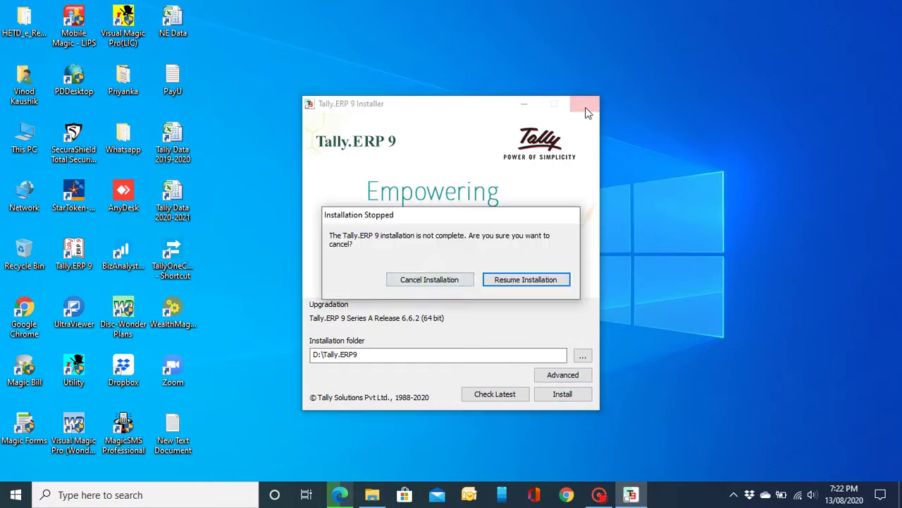
{"action": "left_click", "coordinate": [460, 277]}
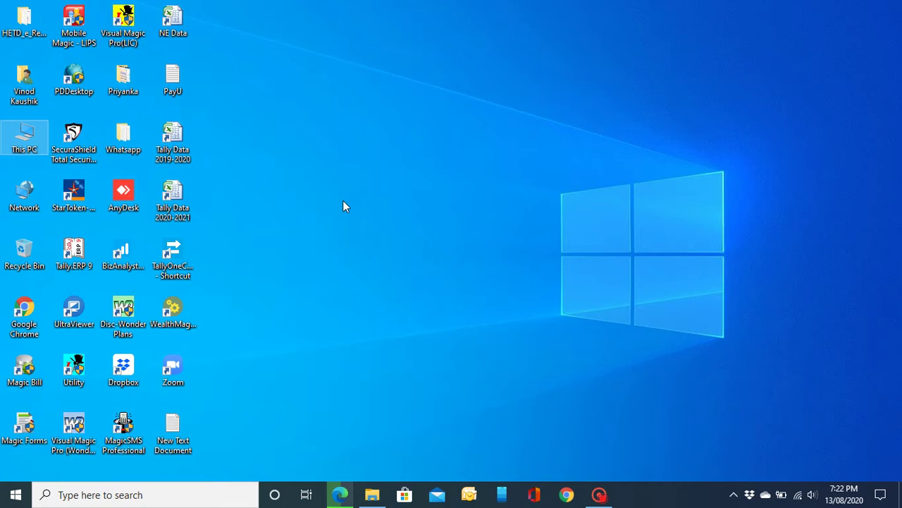
Step: Launch Tally.ERP 9 from the desktop shortcut and choose Create Company
{"action": "left_click", "coordinate": [75, 258]}
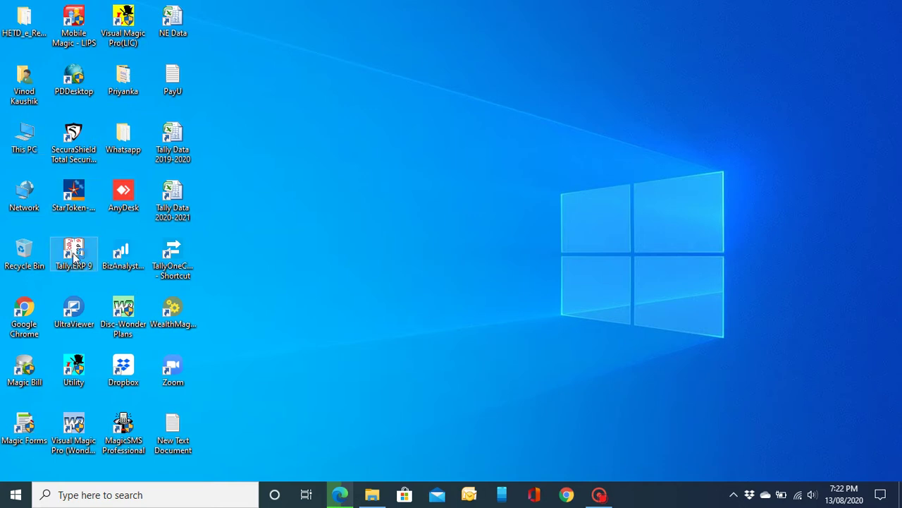
{"action": "double_click", "coordinate": [75, 258]}
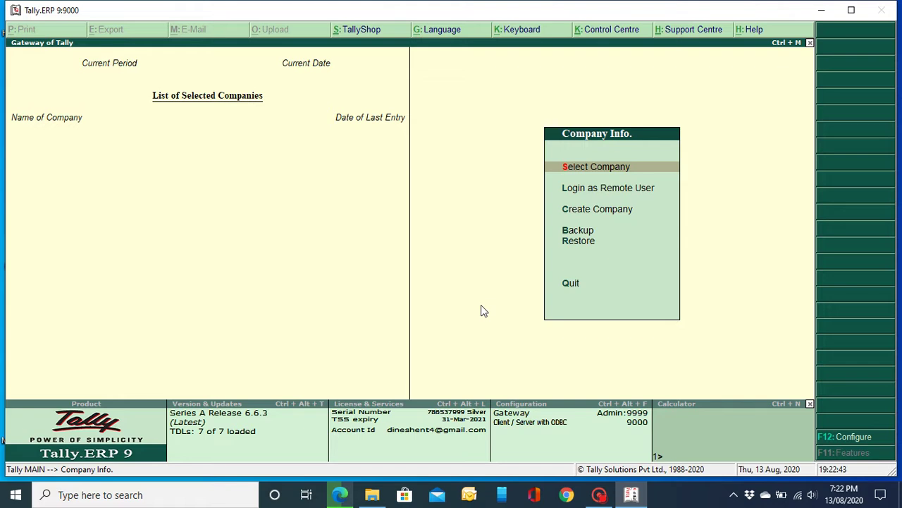
{"action": "key", "text": "Down"}
{"action": "key", "text": "Down"}
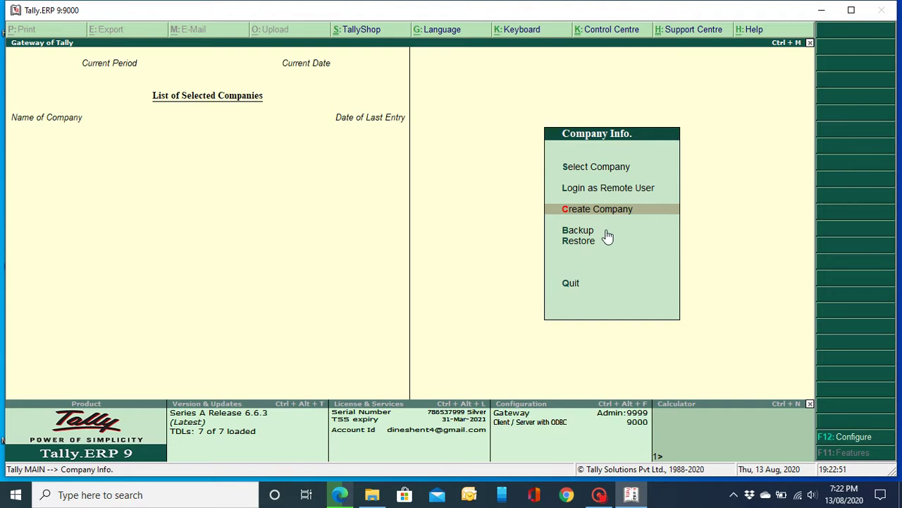
{"action": "left_click", "coordinate": [626, 215]}
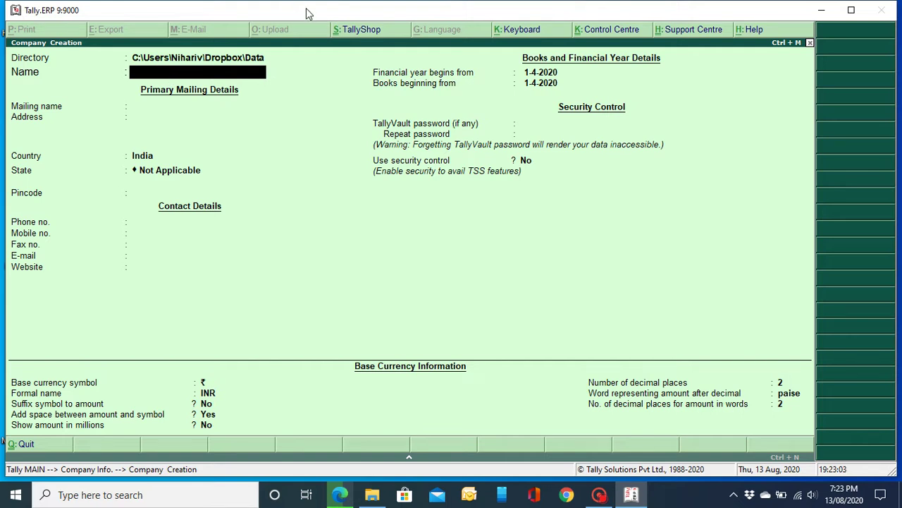
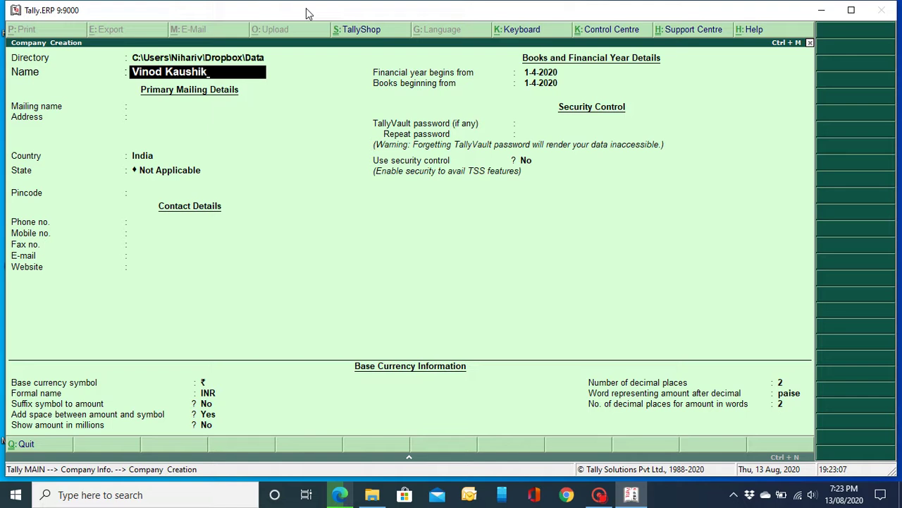
Step: Enter the company name, keep the mailing name, add the address and accept India
{"action": "key", "text": "Return"}
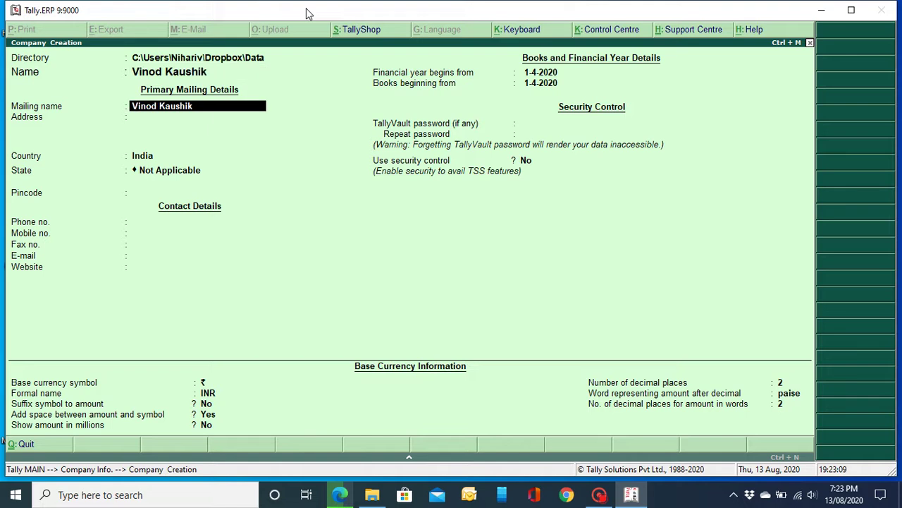
{"action": "key", "text": "Return"}
{"action": "type", "text": "Panipa"}
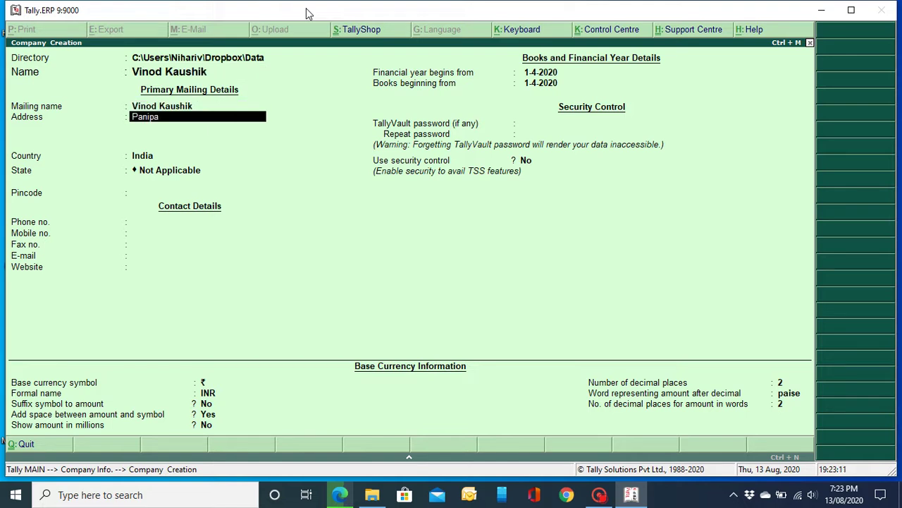
{"action": "type", "text": "t"}
{"action": "key", "text": "Return"}
{"action": "key", "text": "Return"}
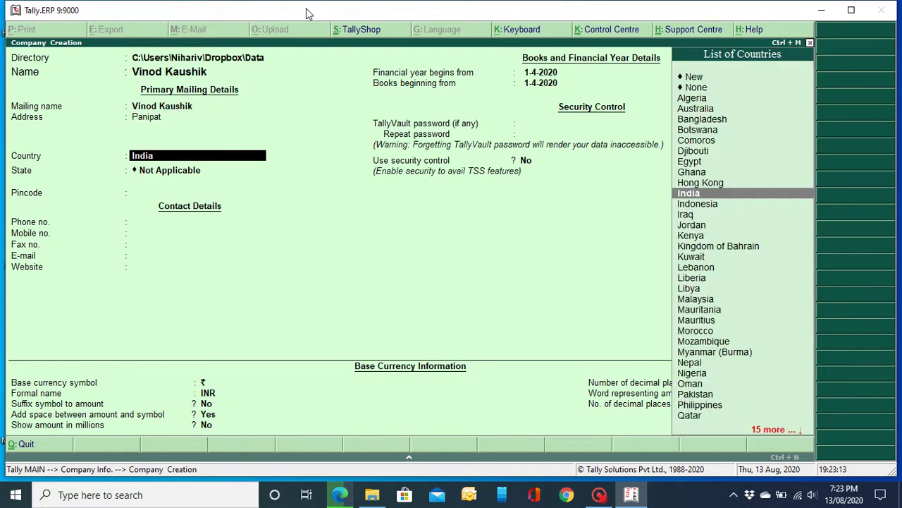
{"action": "key", "text": "Return"}
Step: Set state Haryana and fill in the pincode, mobile number, company e-mail and website
{"action": "type", "text": "har"}
{"action": "key", "text": "Return"}
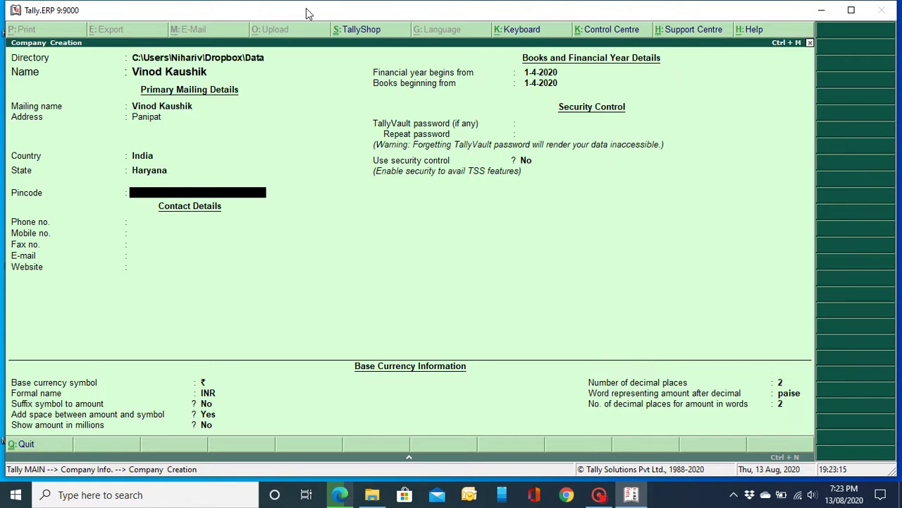
{"action": "type", "text": "132103"}
{"action": "key", "text": "Return"}
{"action": "key", "text": "Return"}
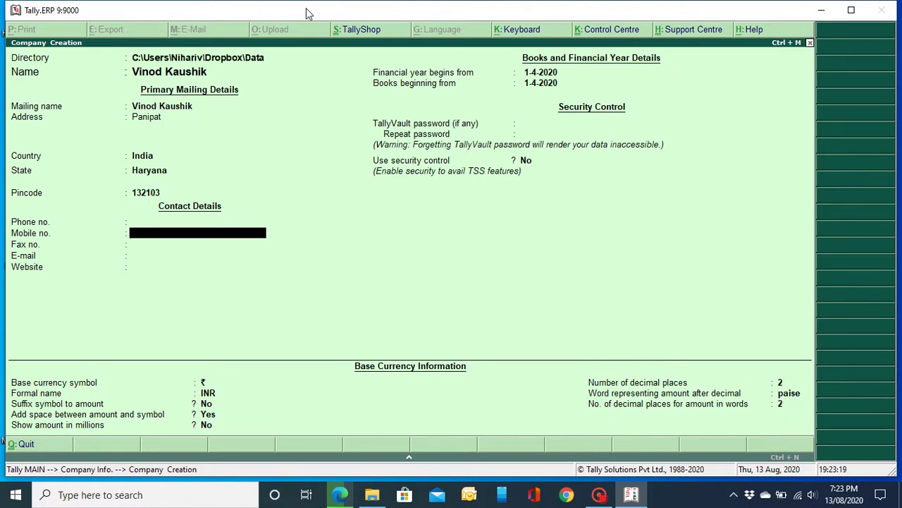
{"action": "key", "text": "Return"}
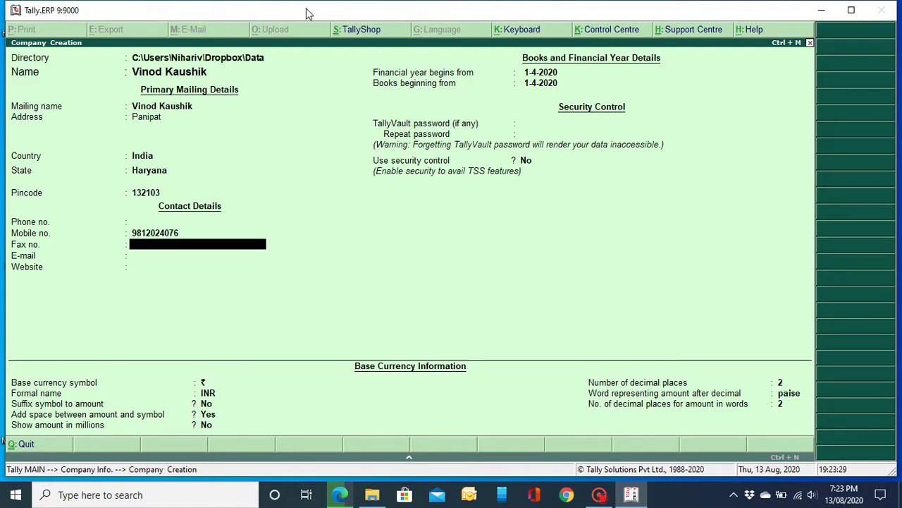
{"action": "key", "text": "Return"}
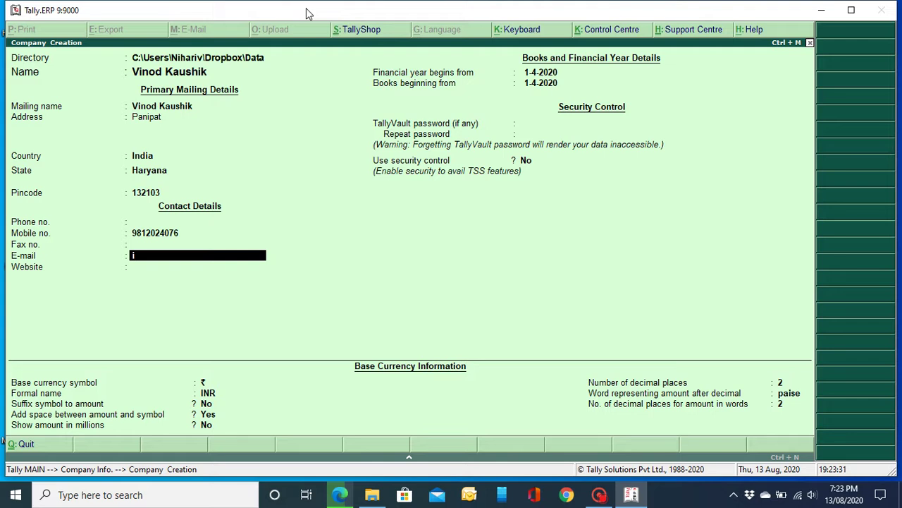
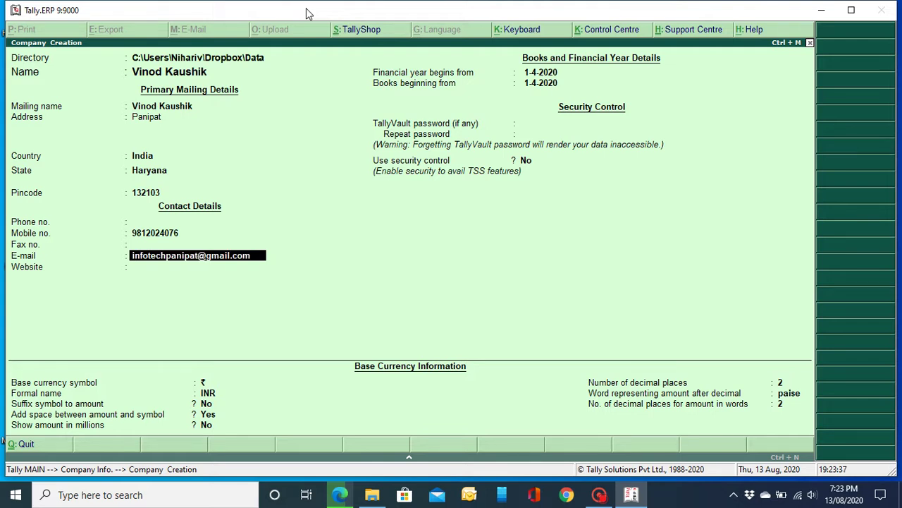
{"action": "key", "text": "Return"}
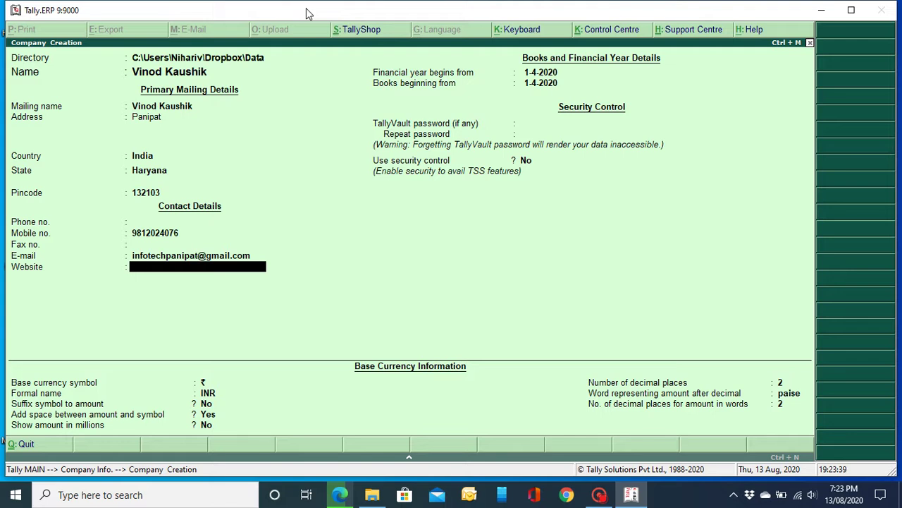
{"action": "type", "text": "www"}
{"action": "type", "text": "."}
{"action": "type", "text": "nihar"}
{"action": "type", "text": "iv.i"}
{"action": "type", "text": "com"}
Step: Accept 1-4-2020 as financial year and books beginning dates, leaving TallyVault blank
{"action": "key", "text": "Return"}
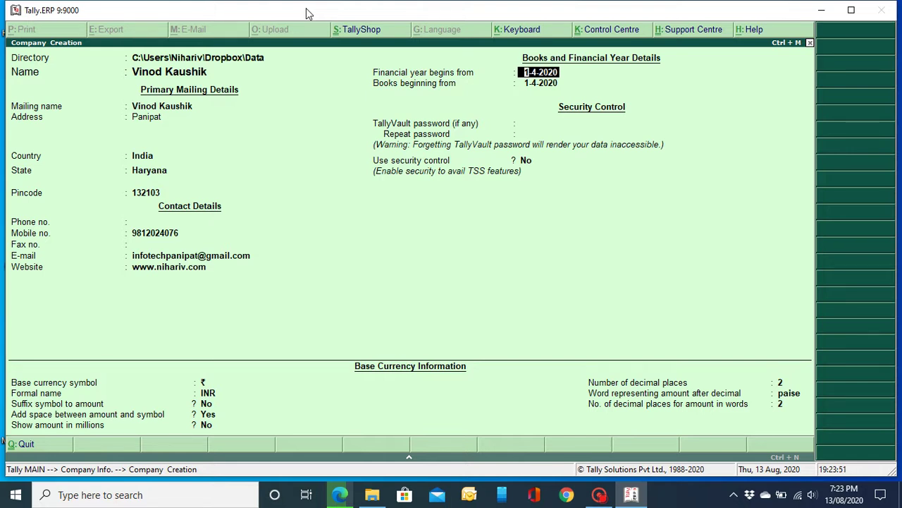
{"action": "key", "text": "Return"}
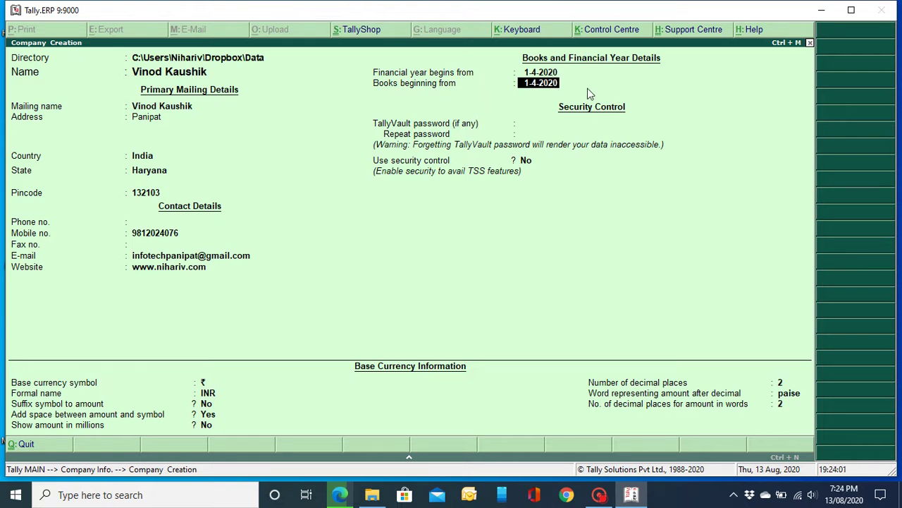
{"action": "key", "text": "Return"}
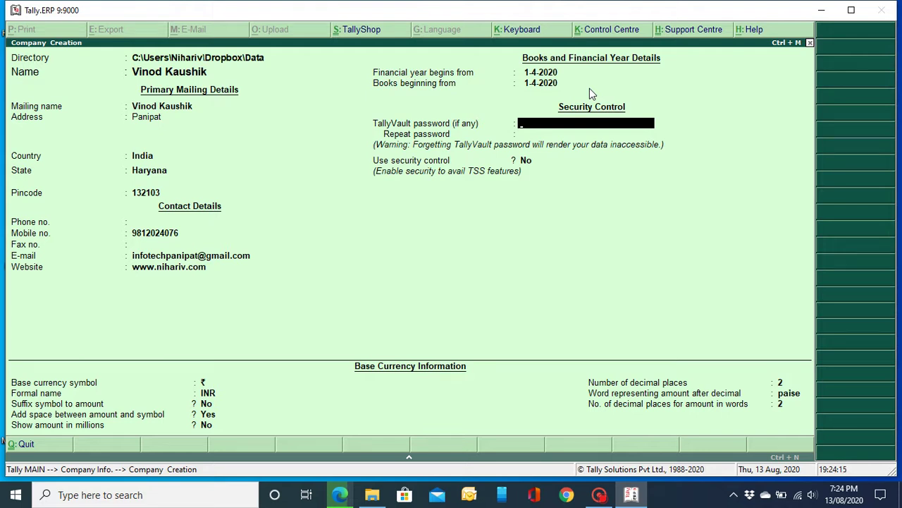
{"action": "key", "text": "Return"}
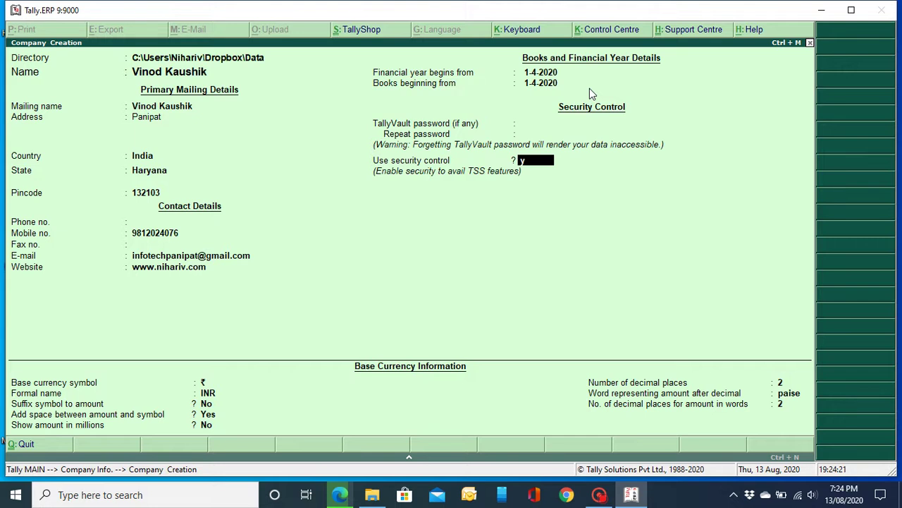
Step: Enable security control with an administrator name and password, keeping INR currency settings
{"action": "key", "text": "y"}
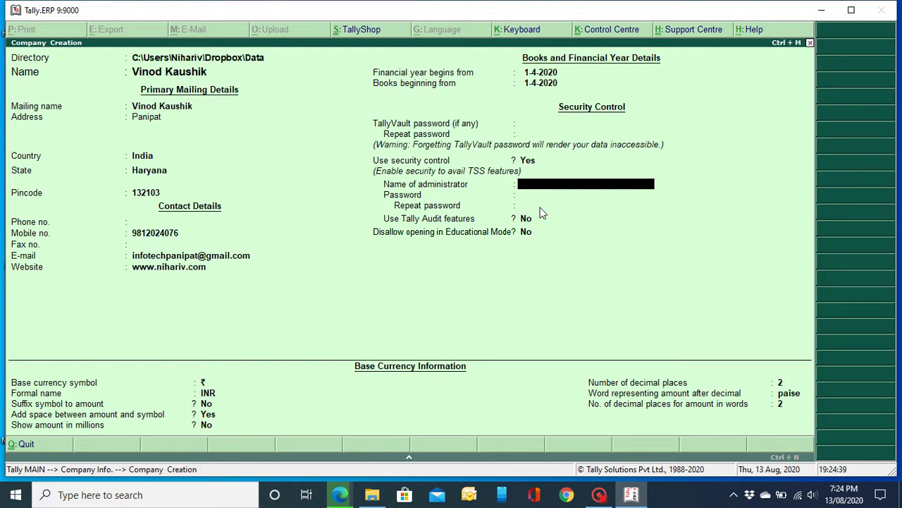
{"action": "type", "text": "a"}
{"action": "key", "text": "Return"}
{"action": "type", "text": "a"}
{"action": "key", "text": "Return"}
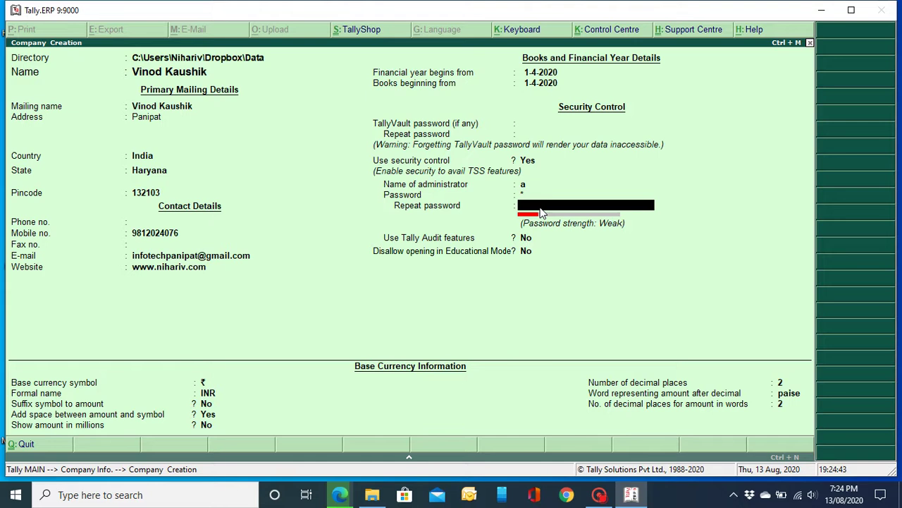
{"action": "key", "text": "Return"}
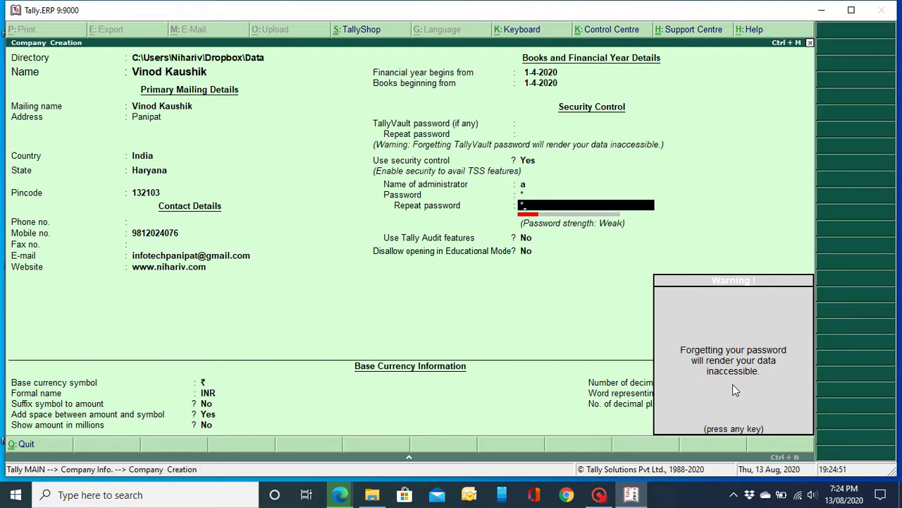
{"action": "key", "text": "Return"}
{"action": "key", "text": "Return"}
{"action": "key", "text": "Return"}
{"action": "key", "text": "Return"}
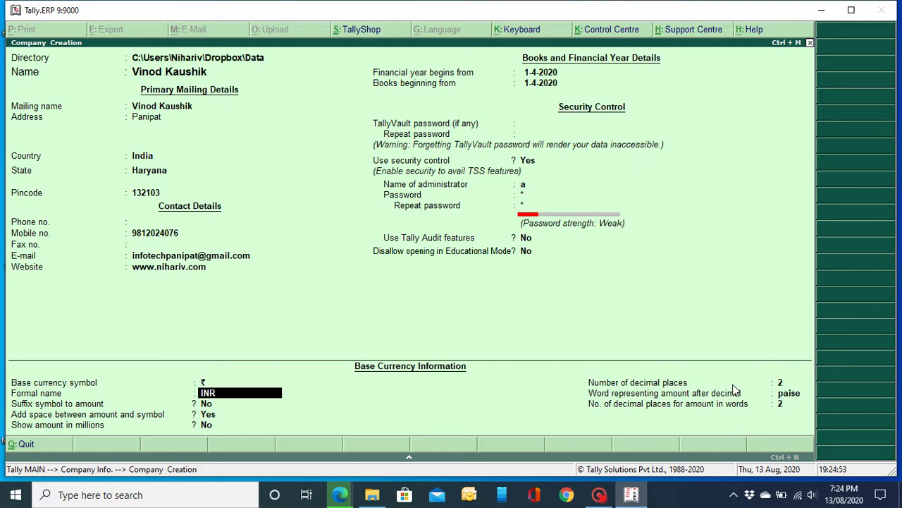
{"action": "key", "text": "Return"}
{"action": "key", "text": "Return"}
{"action": "key", "text": "Return"}
{"action": "key", "text": "Return"}
{"action": "key", "text": "Return"}
{"action": "key", "text": "Return"}
{"action": "key", "text": "Return"}
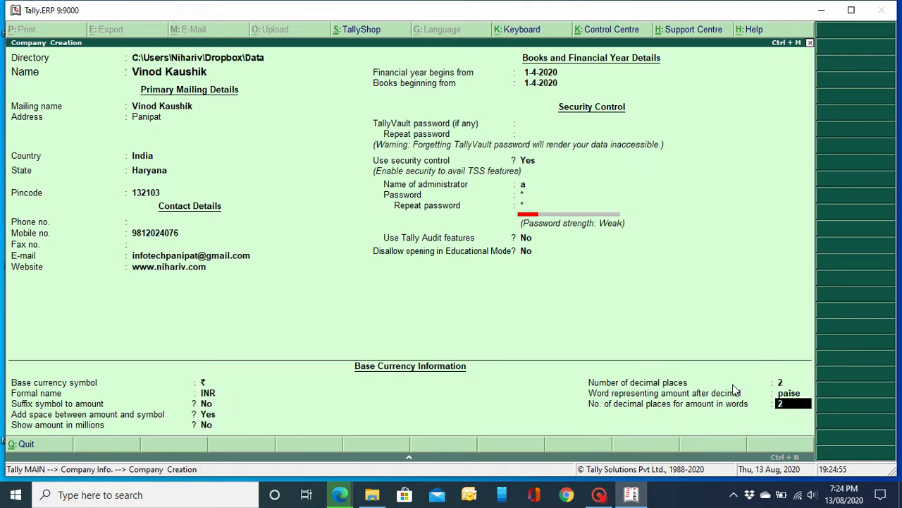
{"action": "key", "text": "Return"}
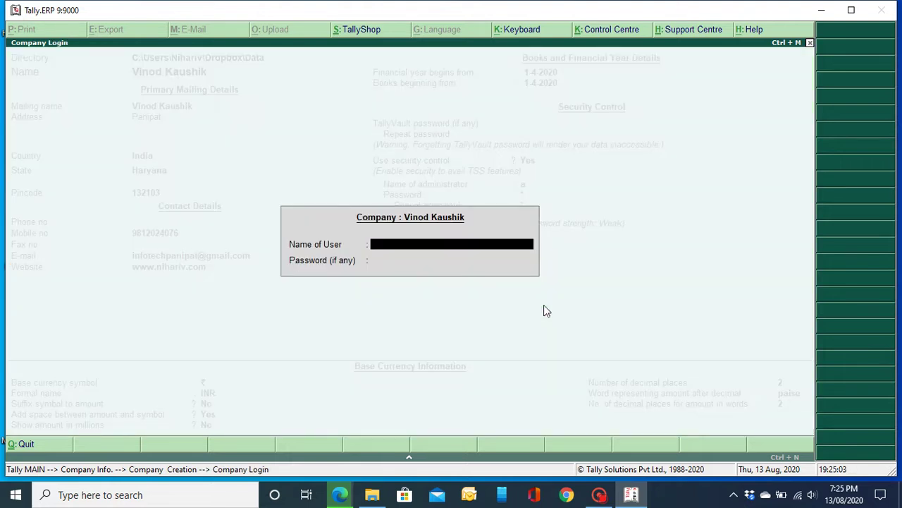
Step: Log in to the new company with the administrator user name and password
{"action": "type", "text": "a"}
{"action": "key", "text": "Return"}
{"action": "type", "text": "a"}
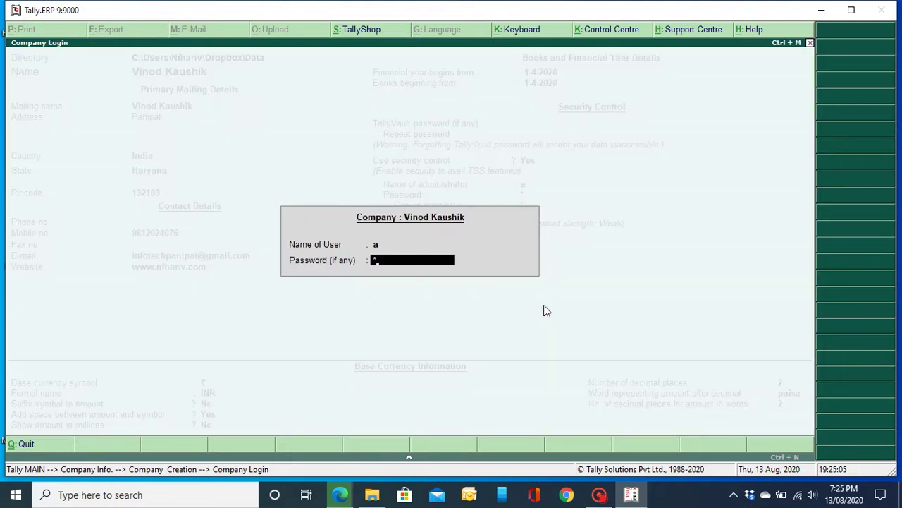
{"action": "key", "text": "Return"}
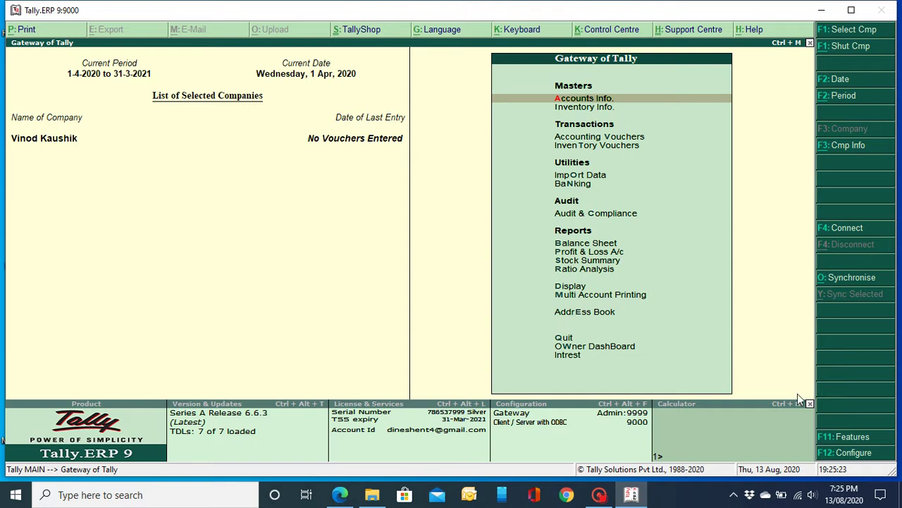
Step: Turn on Goods and Services Tax in the F11 Statutory & Taxation features
{"action": "left_click", "coordinate": [853, 438]}
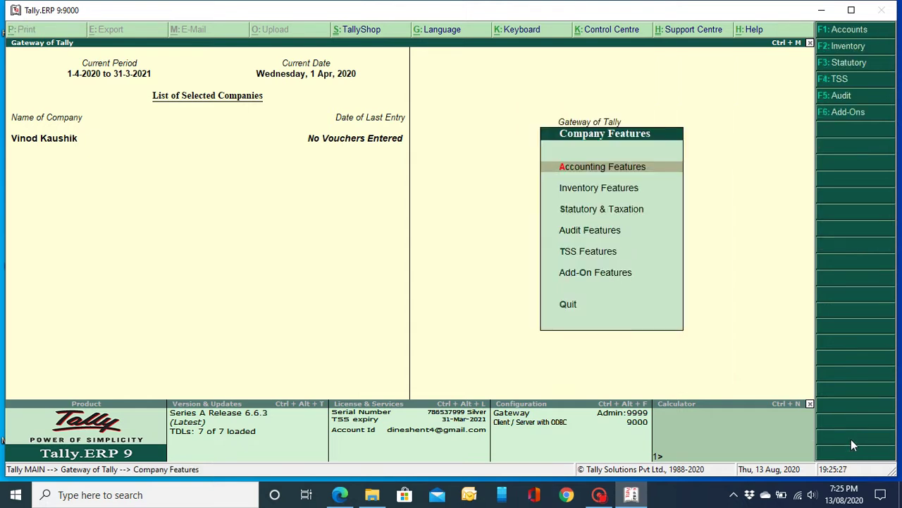
{"action": "key", "text": "Down"}
{"action": "key", "text": "Down"}
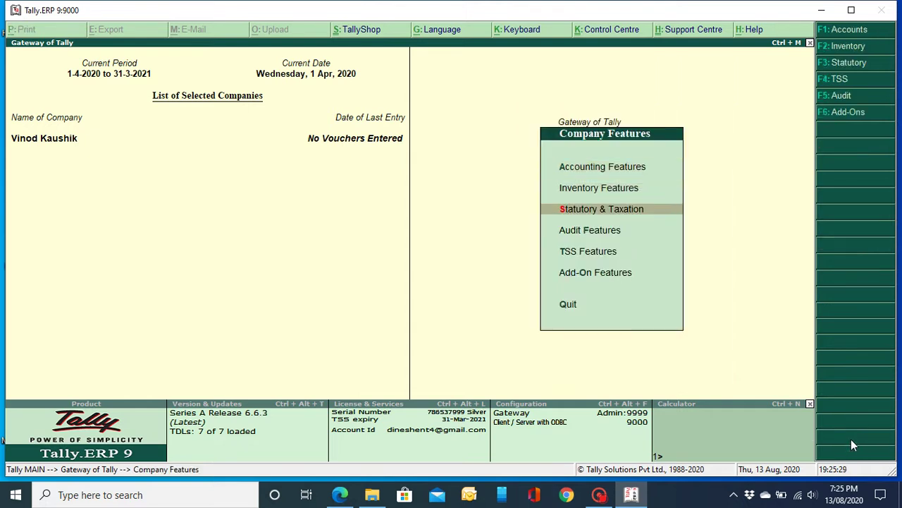
{"action": "key", "text": "Return"}
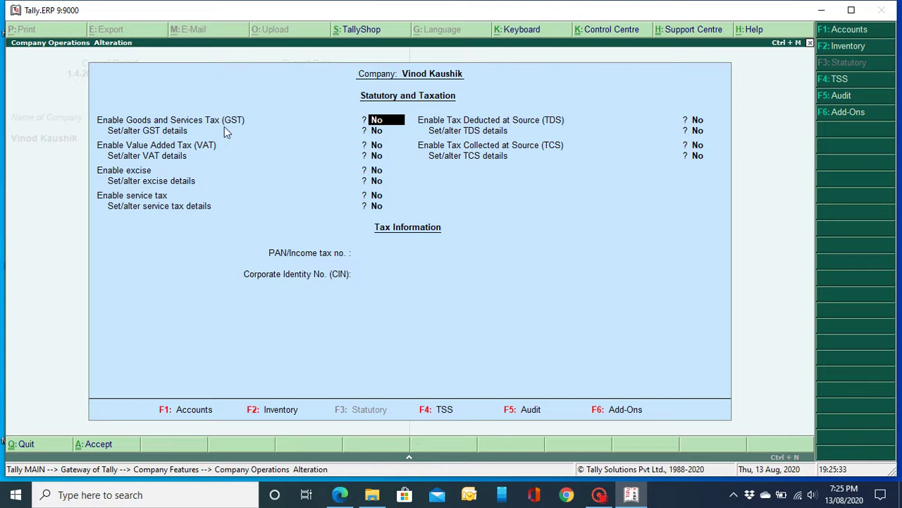
{"action": "type", "text": "y"}
{"action": "key", "text": "Return"}
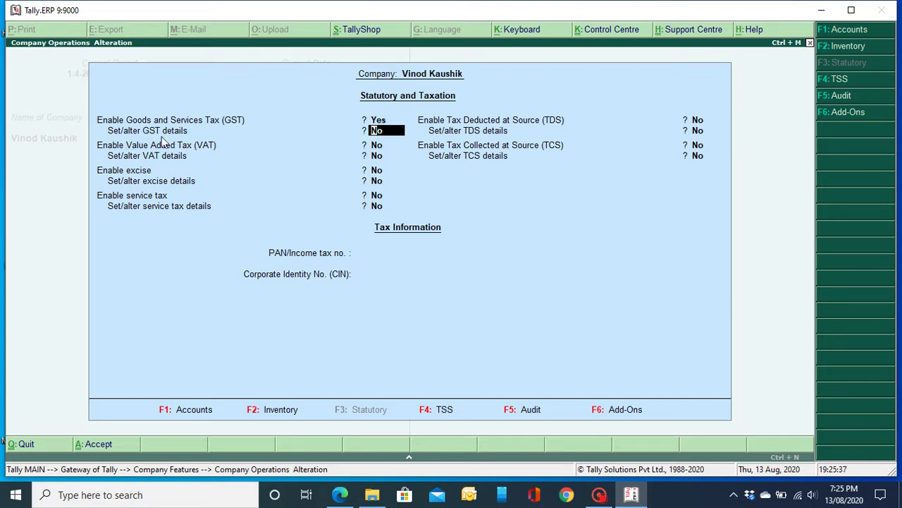
Step: Keep Haryana and Regular registration, enter the company GSTIN, keep Monthly periodicity, and save
{"action": "type", "text": "y"}
{"action": "key", "text": "Return"}
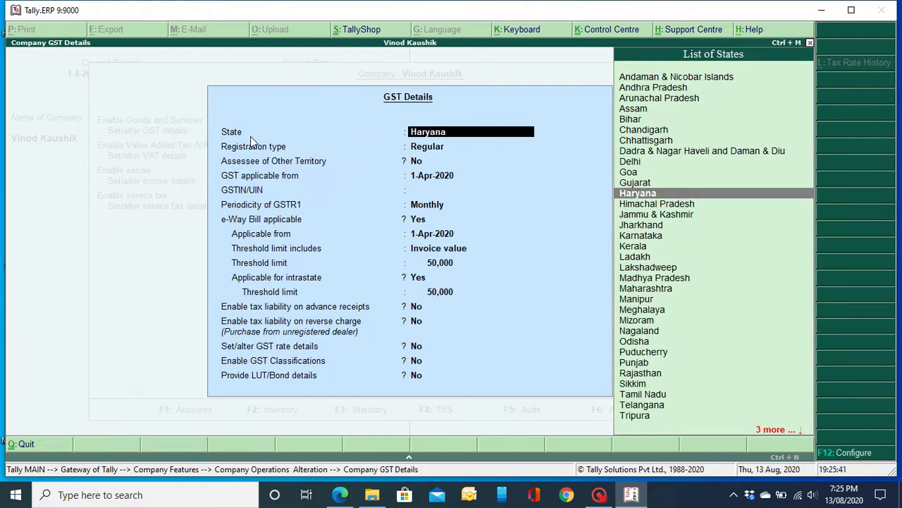
{"action": "key", "text": "Return"}
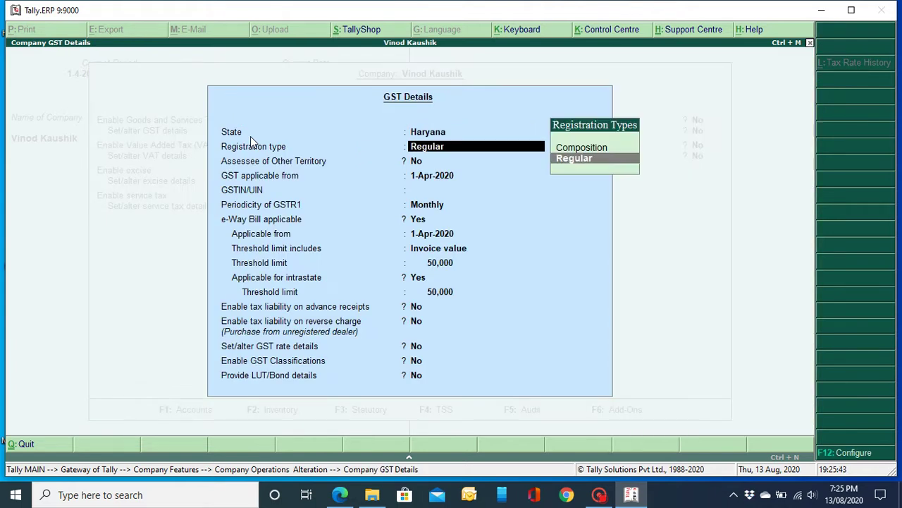
{"action": "key", "text": "Return"}
{"action": "key", "text": "Return"}
{"action": "key", "text": "Return"}
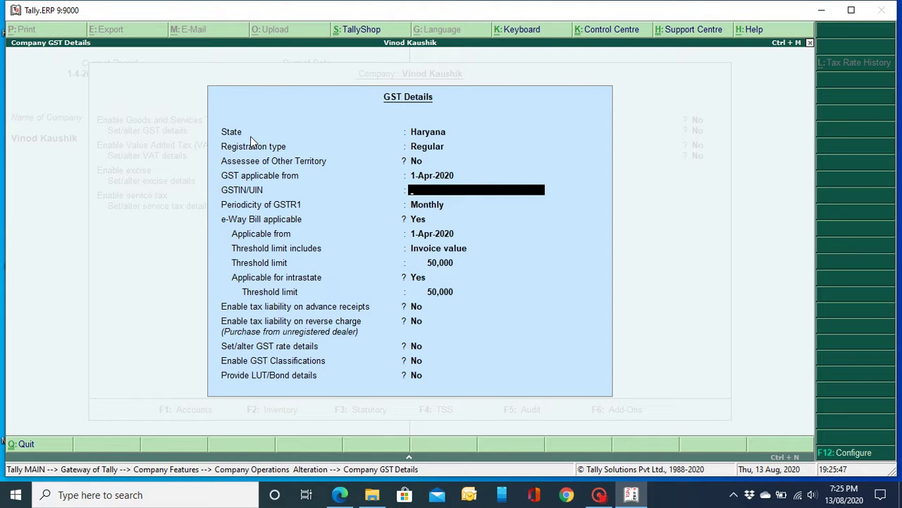
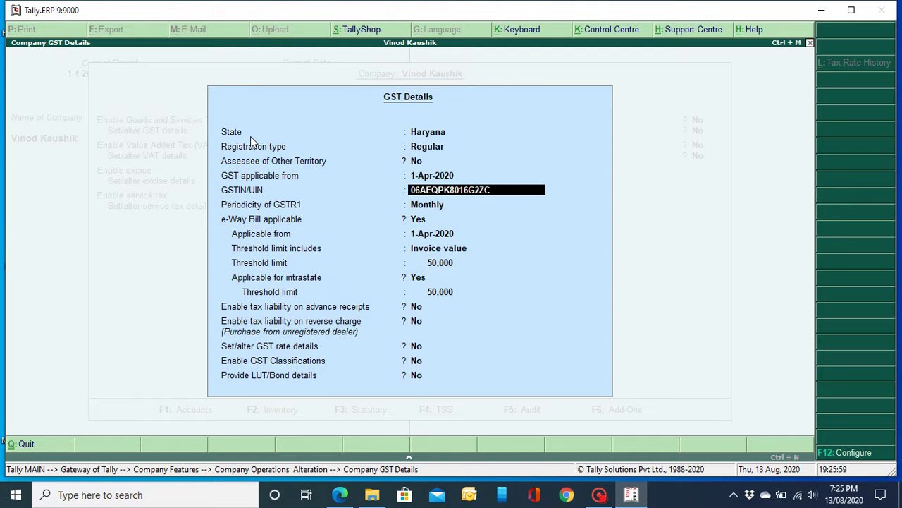
{"action": "key", "text": "Return"}
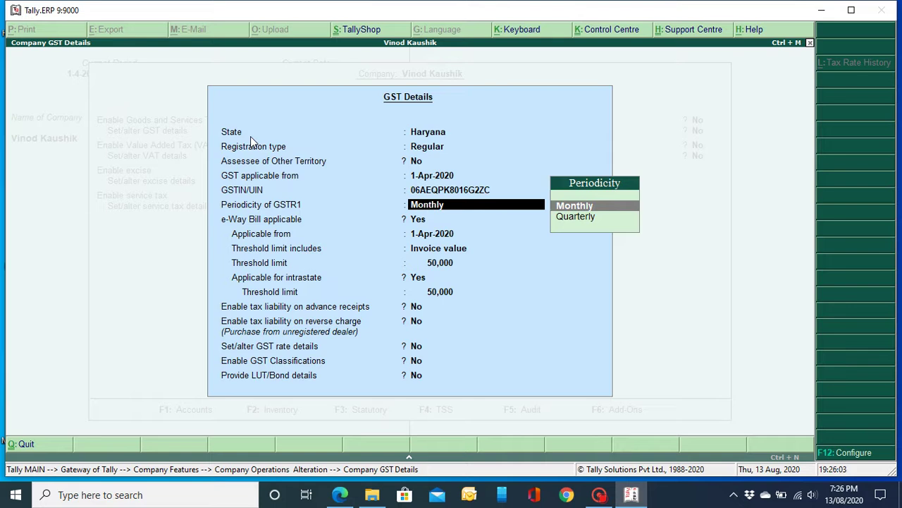
{"action": "key", "text": "Return"}
{"action": "key", "text": "Return"}
{"action": "key", "text": "Return"}
{"action": "key", "text": "Return"}
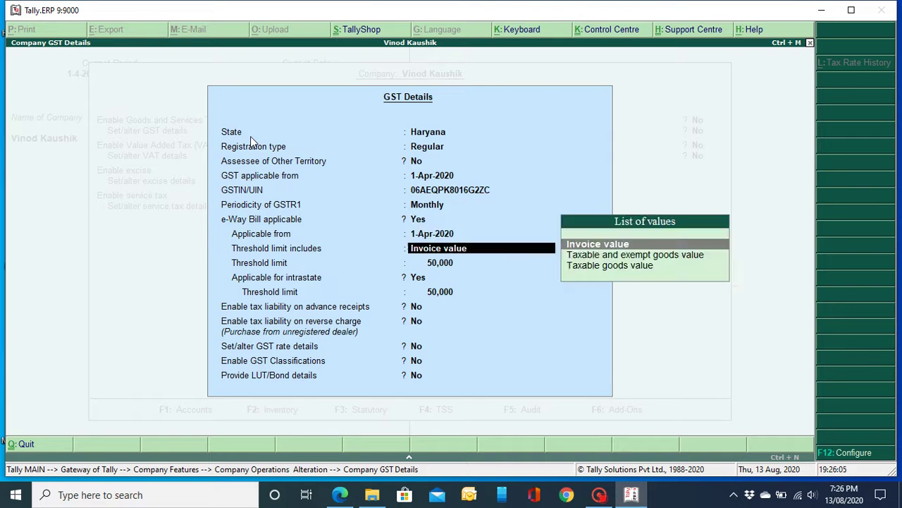
{"action": "key", "text": "Return"}
{"action": "key", "text": "Return"}
{"action": "key", "text": "Return"}
{"action": "key", "text": "Return"}
{"action": "key", "text": "Return"}
{"action": "key", "text": "Return"}
{"action": "key", "text": "Return"}
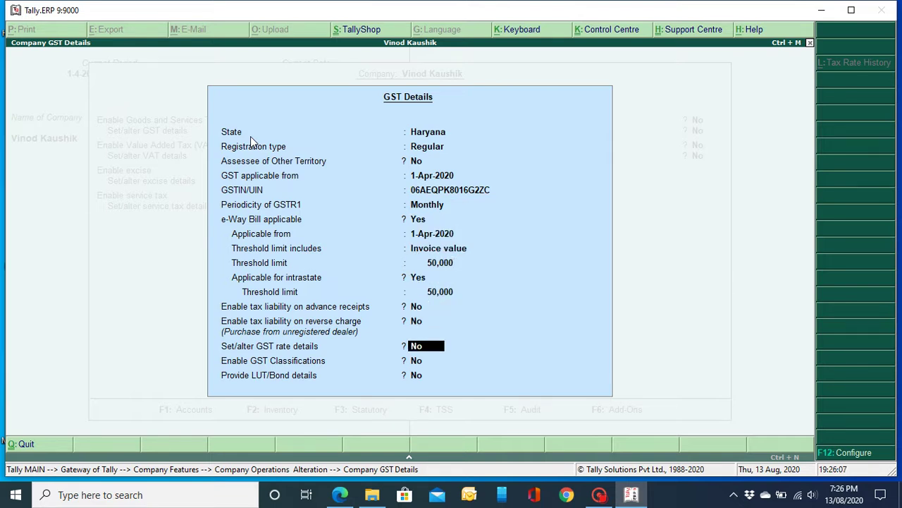
{"action": "key", "text": "Return"}
{"action": "key", "text": "Return"}
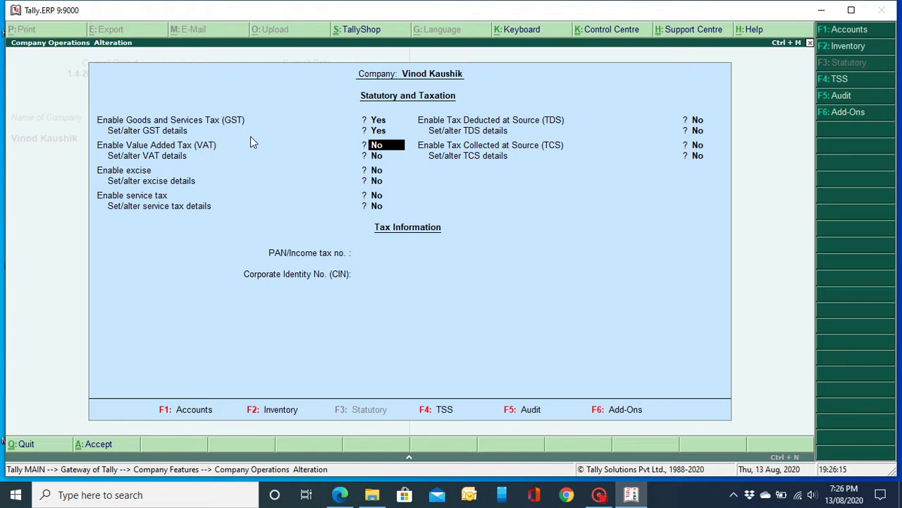
Step: Leave VAT and excise disabled, decline quitting, and go to Accounts Info > Ledgers > Create
{"action": "key", "text": "Return"}
{"action": "key", "text": "Return"}
{"action": "key", "text": "Return"}
{"action": "key", "text": "Return"}
{"action": "key", "text": "Return"}
{"action": "key", "text": "Return"}
{"action": "key", "text": "Return"}
{"action": "key", "text": "Return"}
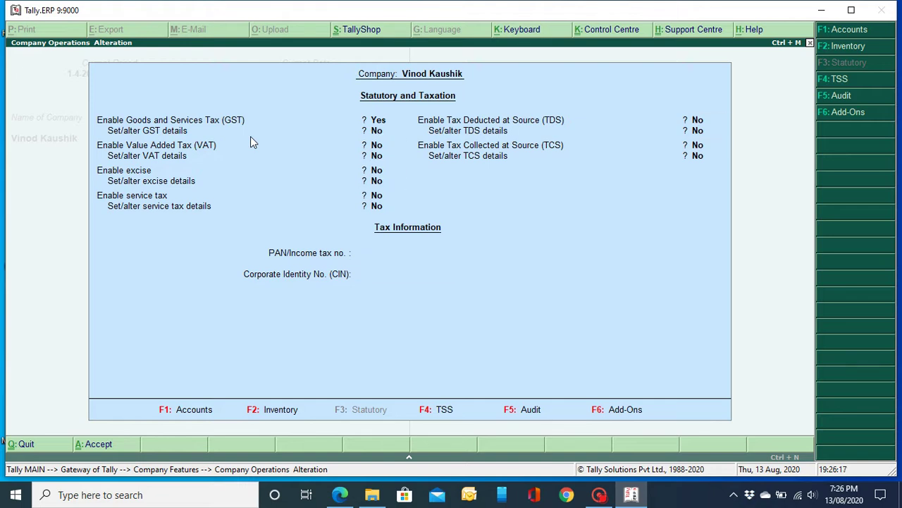
{"action": "key", "text": "Escape"}
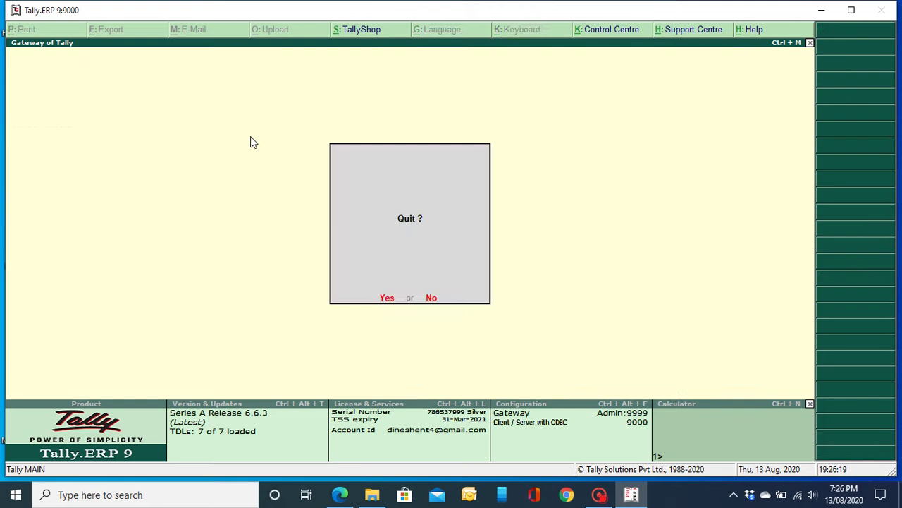
{"action": "key", "text": "n"}
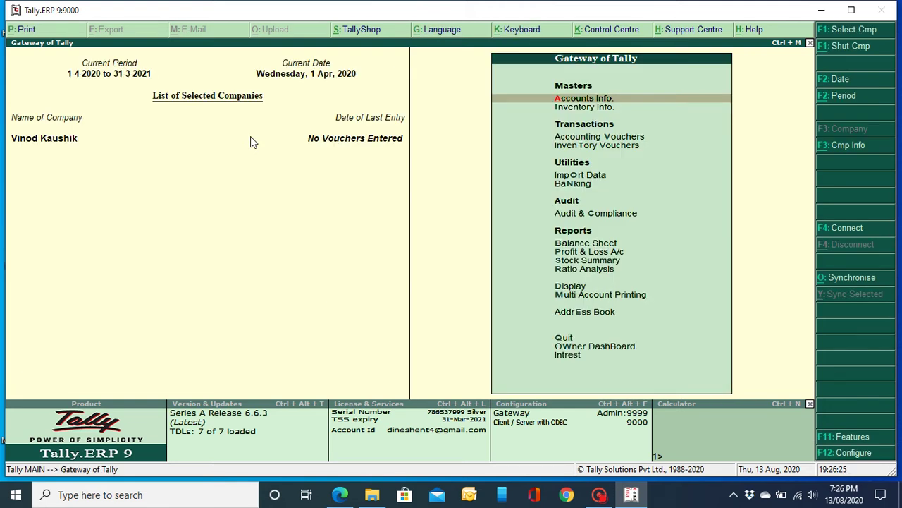
{"action": "key", "text": "Return"}
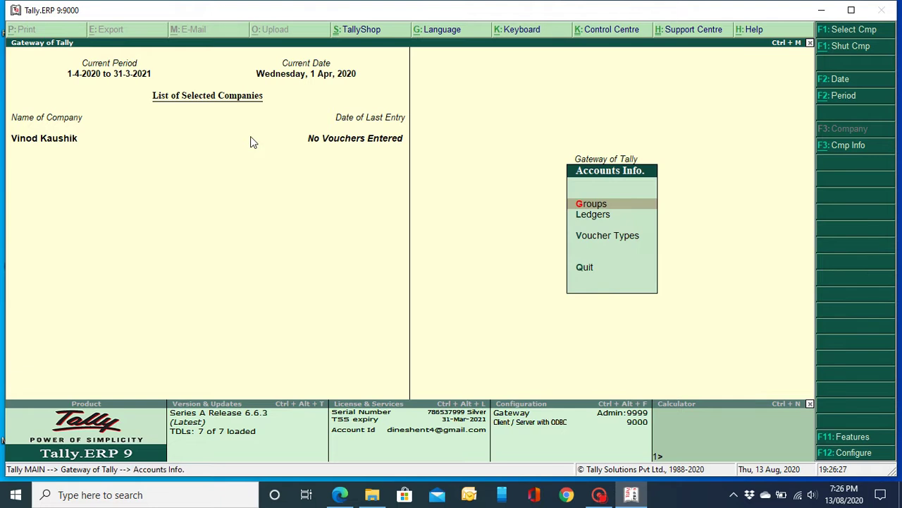
{"action": "key", "text": "Down"}
{"action": "key", "text": "Return"}
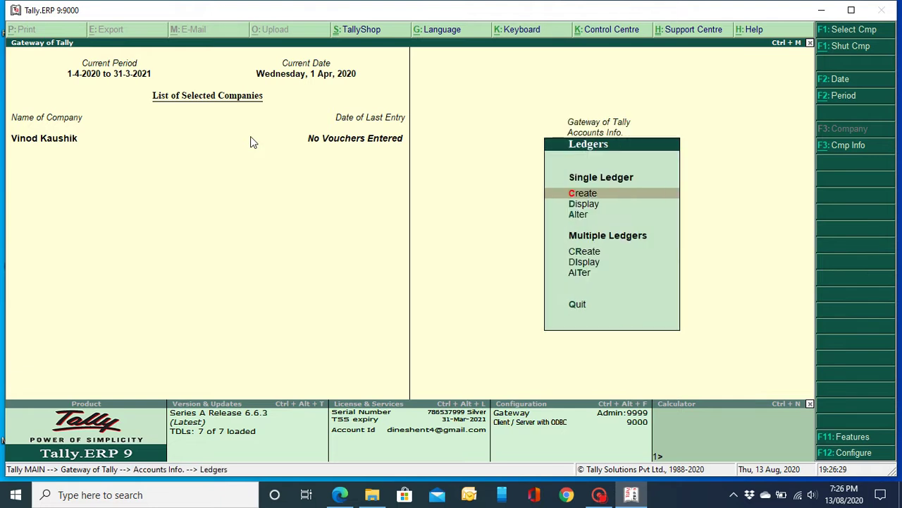
{"action": "key", "text": "Return"}
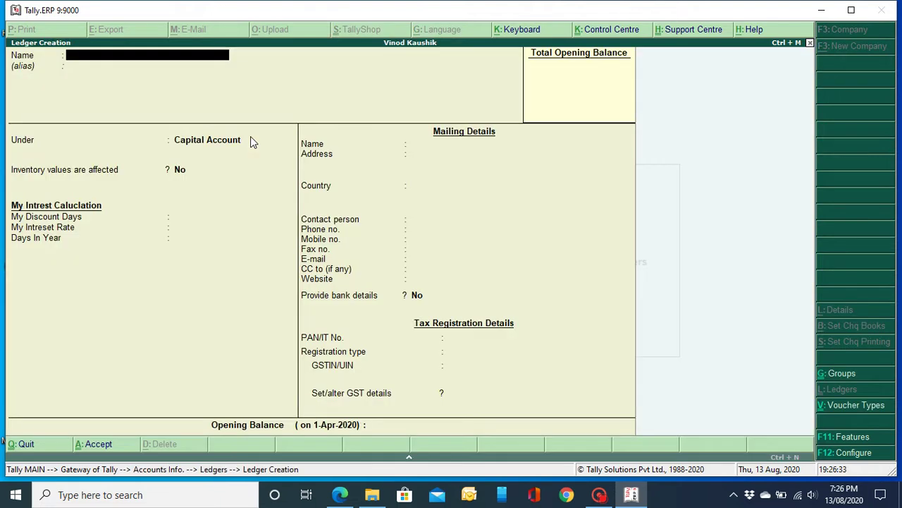
Step: Create and save the Sales A/c ledger under Sales Accounts, inventory affected, with Goods as the GST supply type
{"action": "type", "text": "Sales A/c"}
{"action": "key", "text": "Return"}
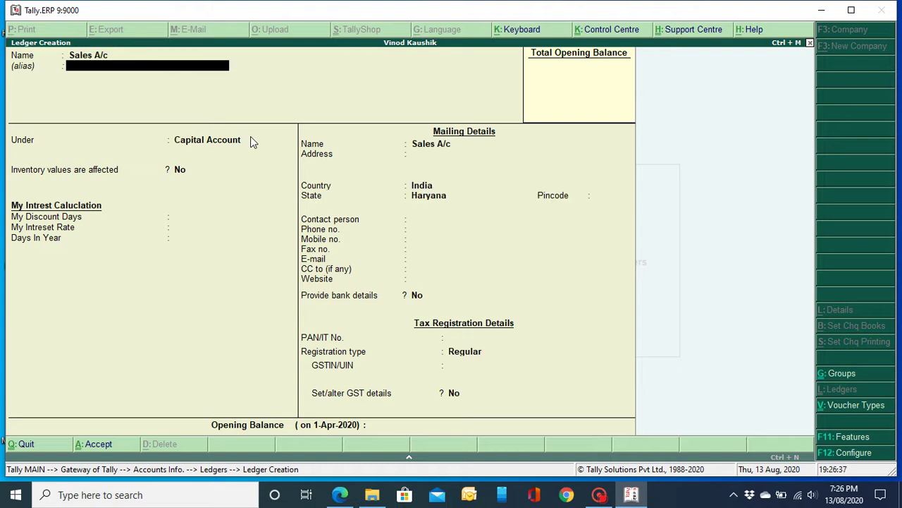
{"action": "key", "text": "Return"}
{"action": "type", "text": "Sal"}
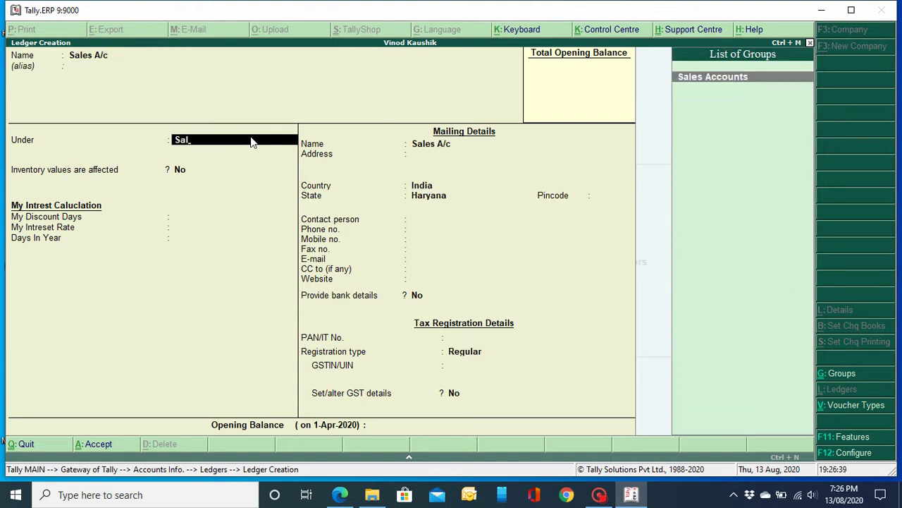
{"action": "key", "text": "Return"}
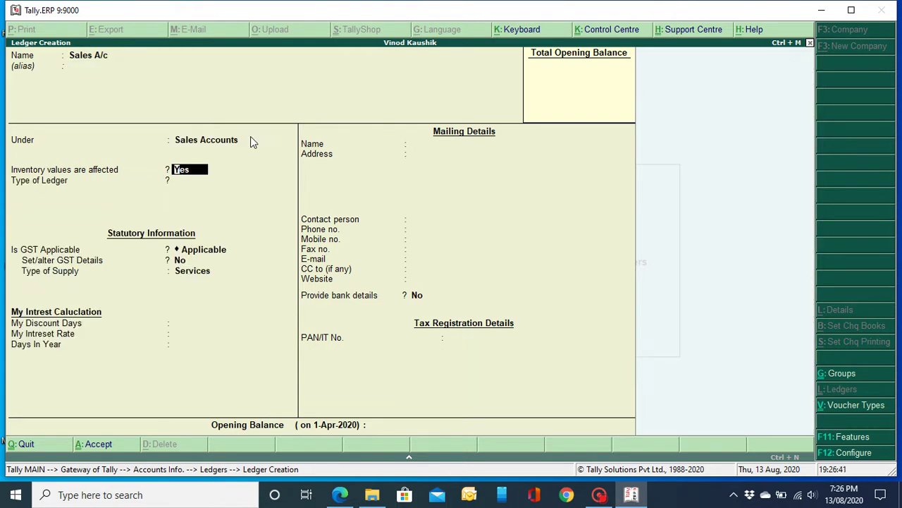
{"action": "key", "text": "Return"}
{"action": "key", "text": "Return"}
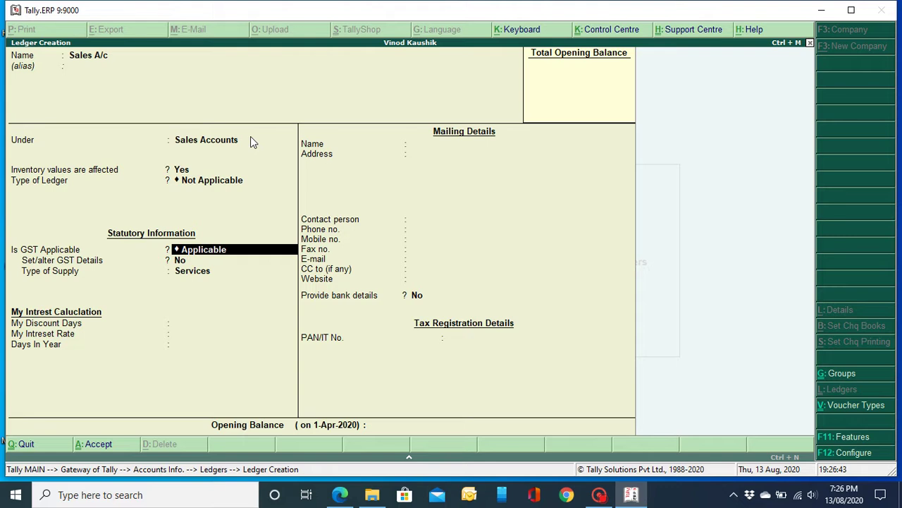
{"action": "key", "text": "Return"}
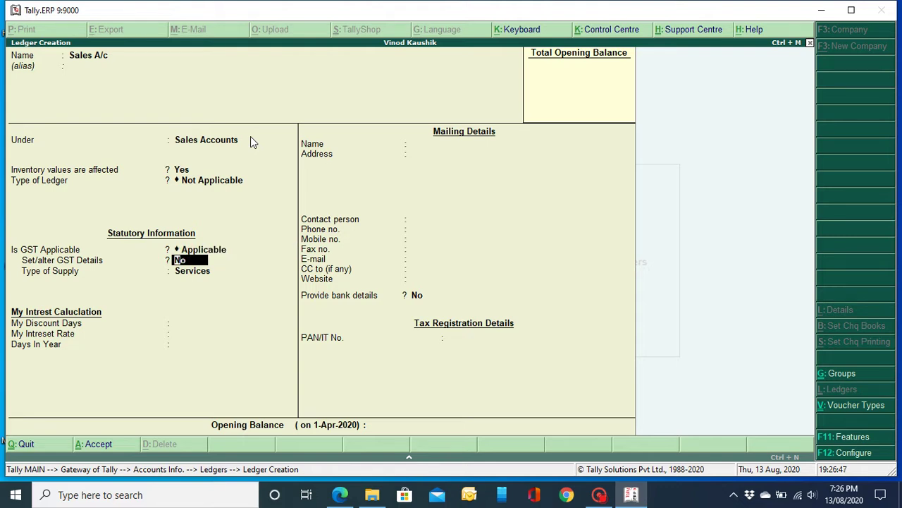
{"action": "key", "text": "Return"}
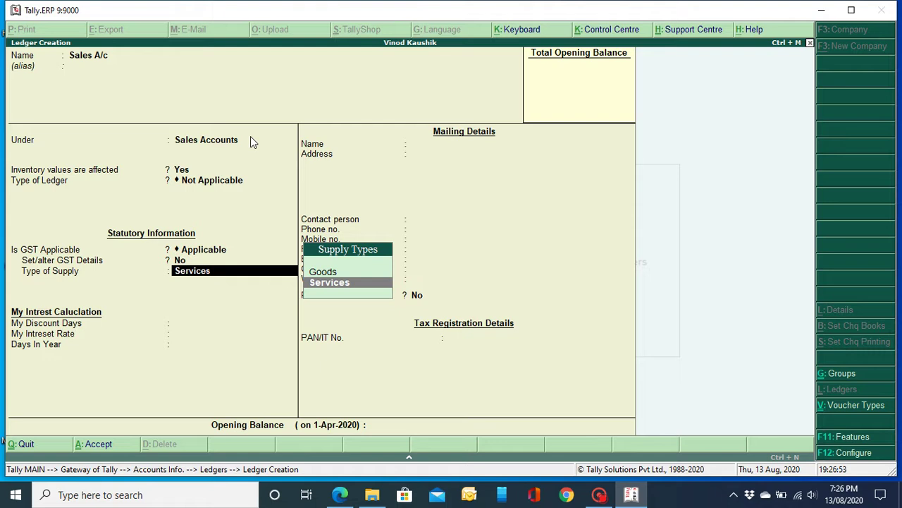
{"action": "key", "text": "Up"}
{"action": "key", "text": "Return"}
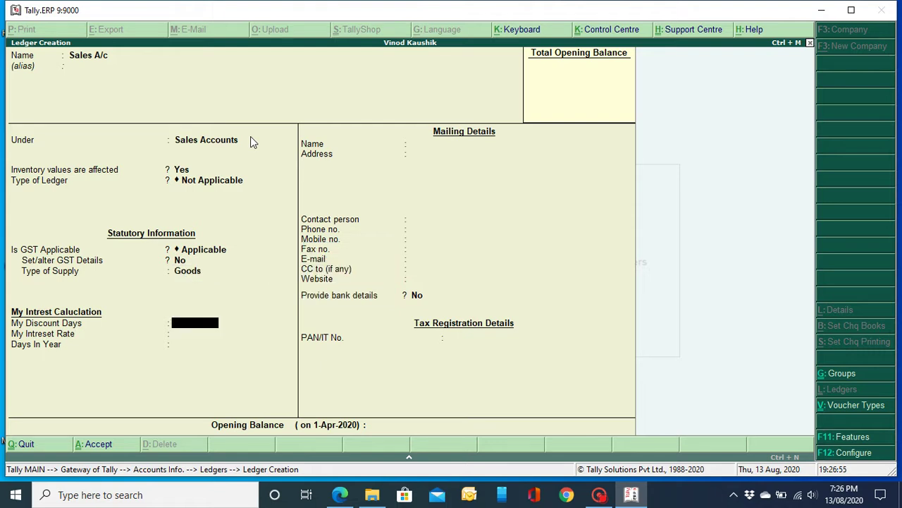
{"action": "key", "text": "Return"}
{"action": "key", "text": "Return"}
{"action": "key", "text": "Return"}
{"action": "key", "text": "Return"}
{"action": "key", "text": "Return"}
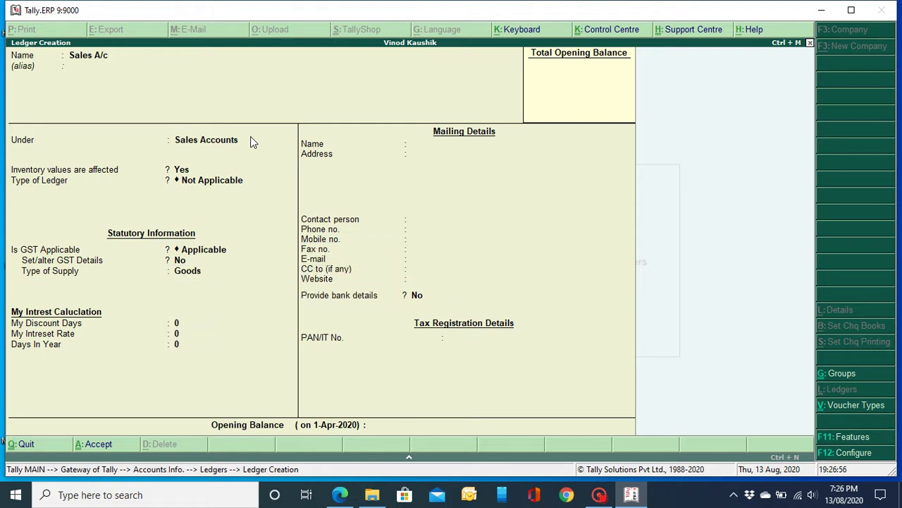
{"action": "key", "text": "Return"}
Step: Create the Purchase A/c ledger under Purchase Accounts, inventory affected, with Goods as the supply type
{"action": "type", "text": "Pu"}
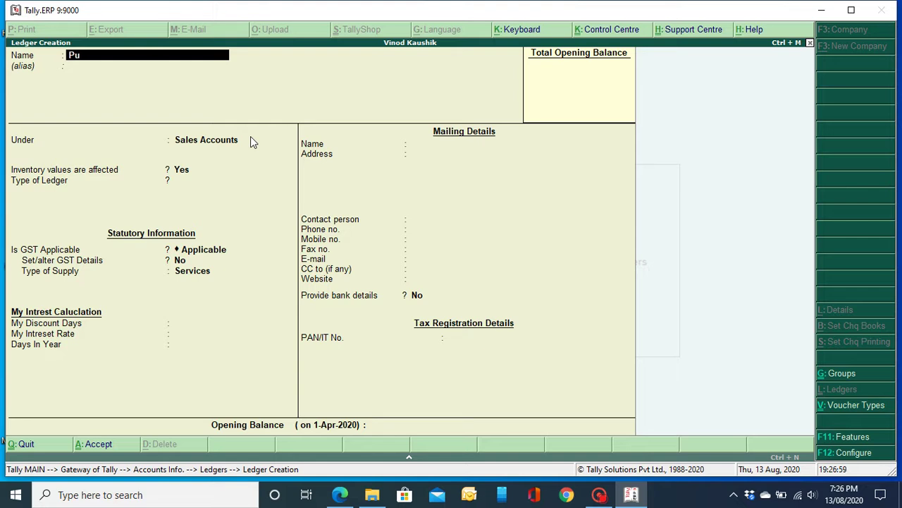
{"action": "type", "text": "rchase a/c"}
{"action": "key", "text": "Return"}
{"action": "key", "text": "Return"}
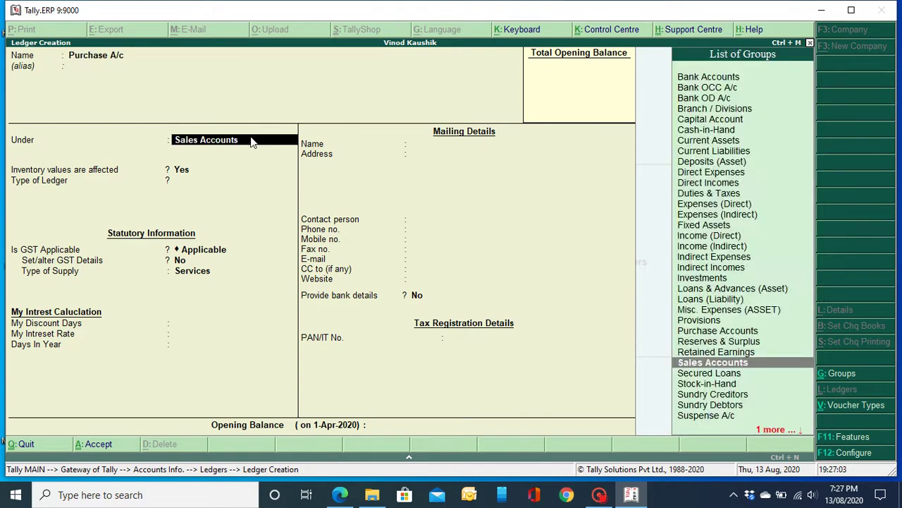
{"action": "type", "text": "Pu"}
{"action": "key", "text": "Return"}
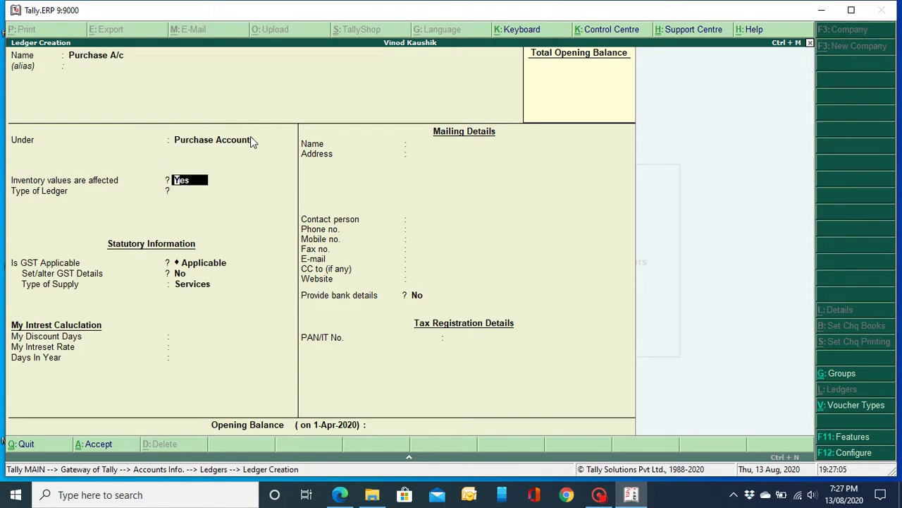
{"action": "key", "text": "Return"}
{"action": "key", "text": "Return"}
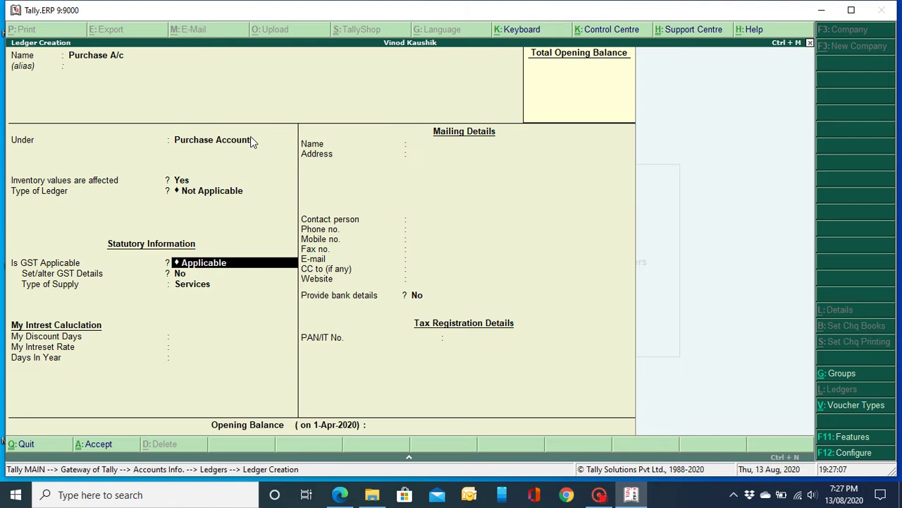
{"action": "key", "text": "Return"}
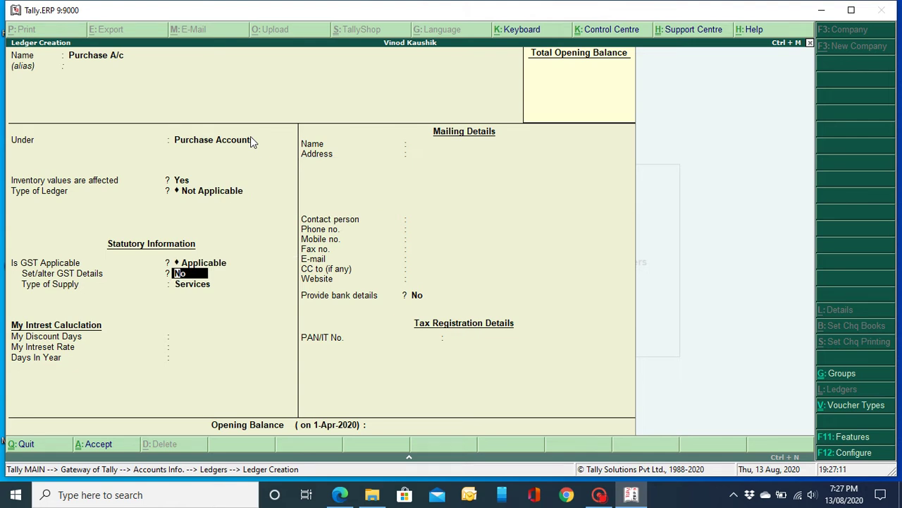
{"action": "key", "text": "Return"}
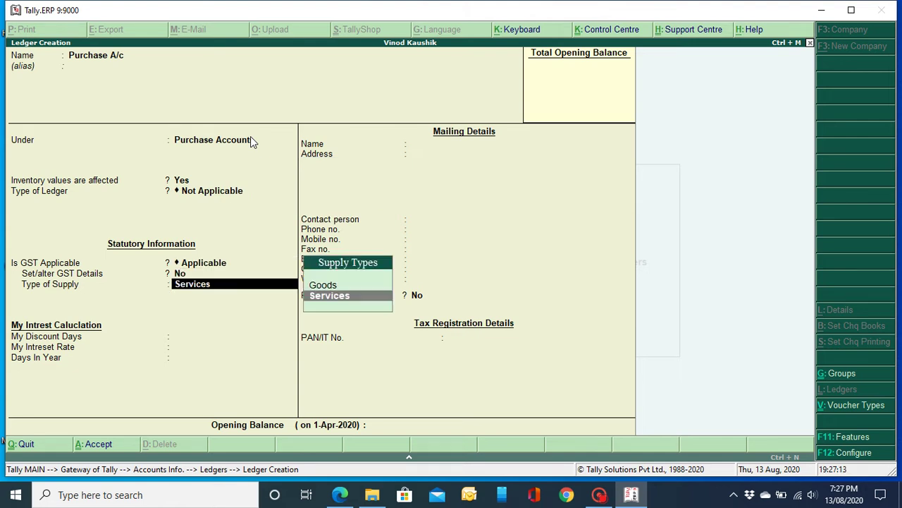
{"action": "key", "text": "Up"}
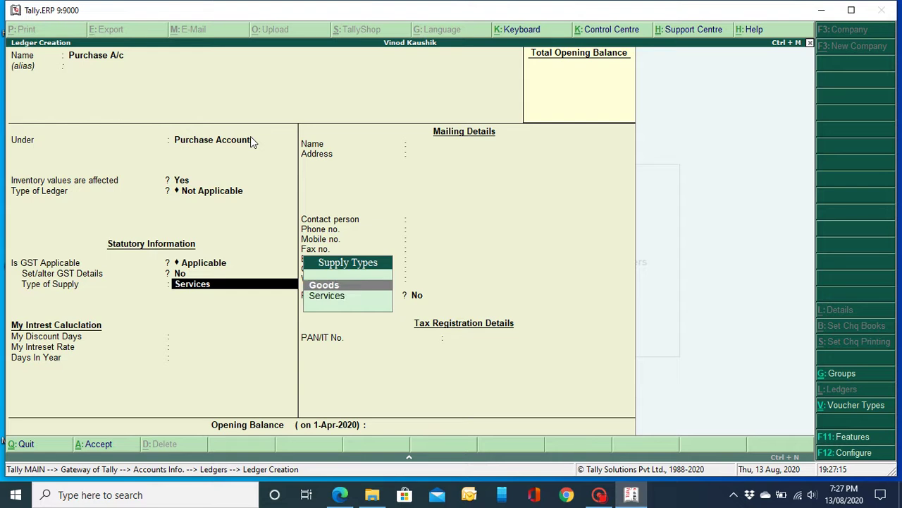
{"action": "key", "text": "Return"}
{"action": "key", "text": "Return"}
{"action": "key", "text": "Return"}
{"action": "key", "text": "Return"}
{"action": "key", "text": "Return"}
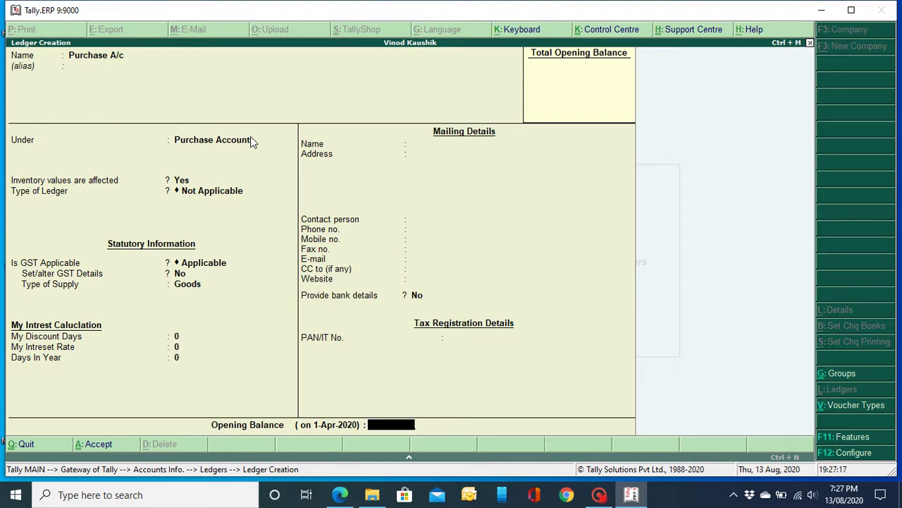
{"action": "key", "text": "Return"}
{"action": "key", "text": "Return"}
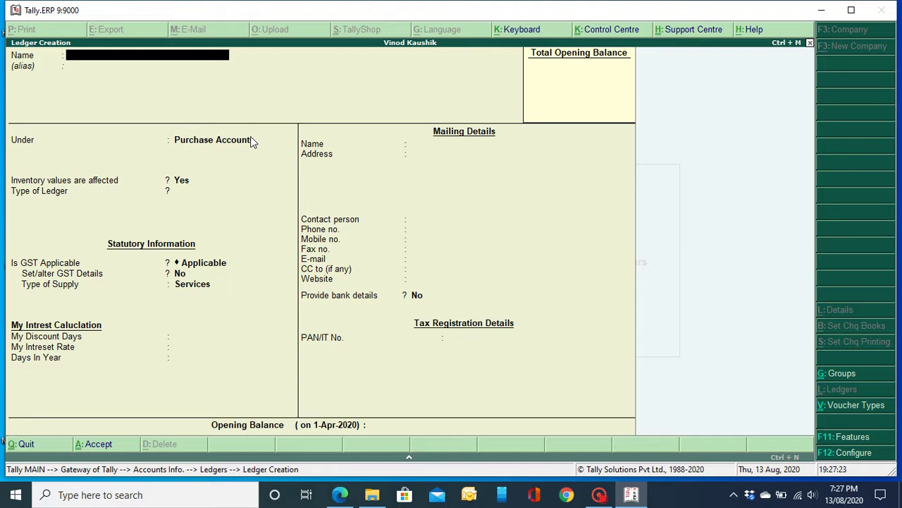
Step: Create and save the CGST ledger under Duties & Taxes with duty type GST and tax type Central Tax
{"action": "type", "text": "CGST"}
{"action": "key", "text": "Return"}
{"action": "key", "text": "Return"}
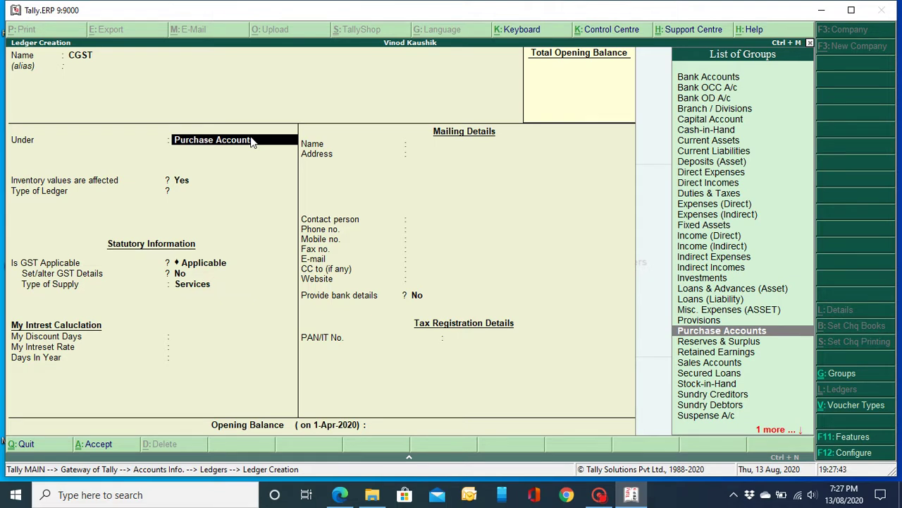
{"action": "type", "text": "dut"}
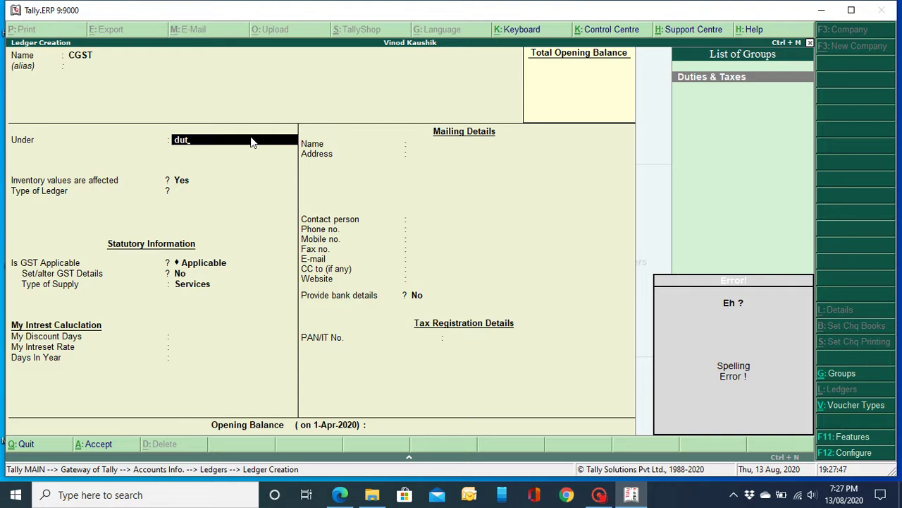
{"action": "key", "text": "Return"}
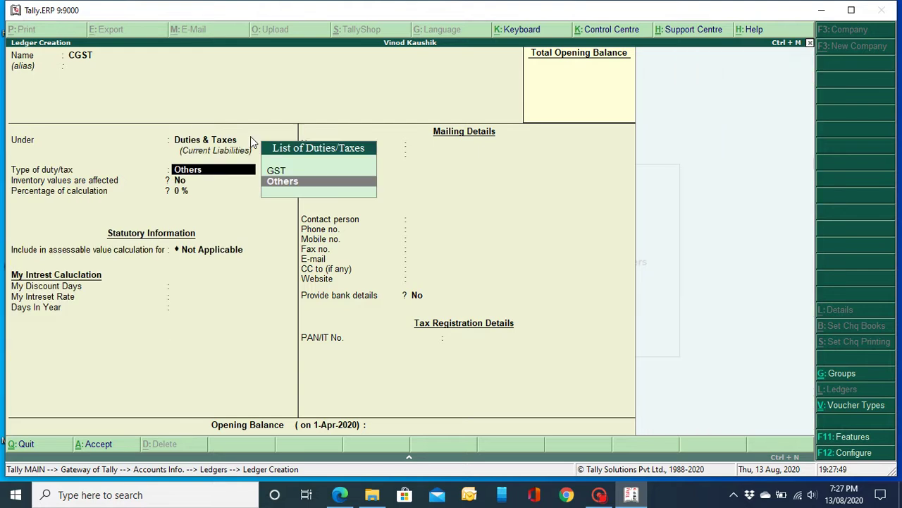
{"action": "key", "text": "Up"}
{"action": "key", "text": "Return"}
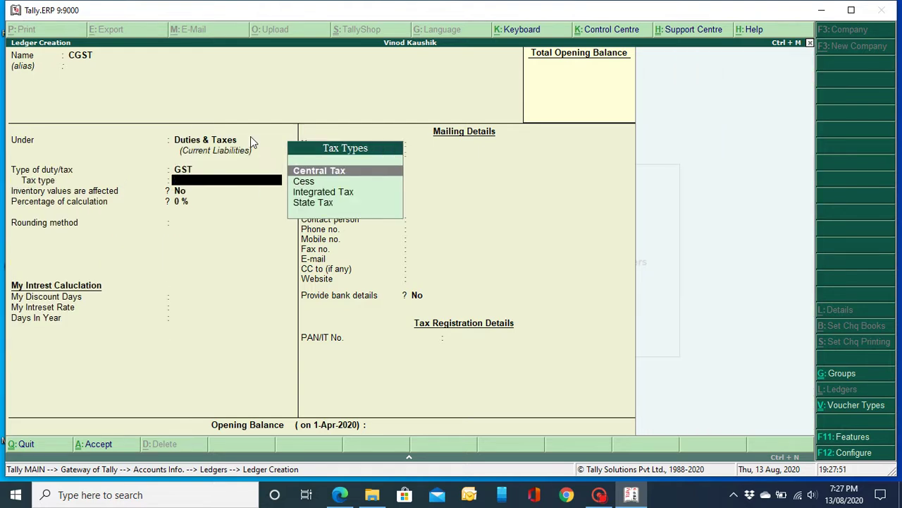
{"action": "key", "text": "Return"}
{"action": "key", "text": "Return"}
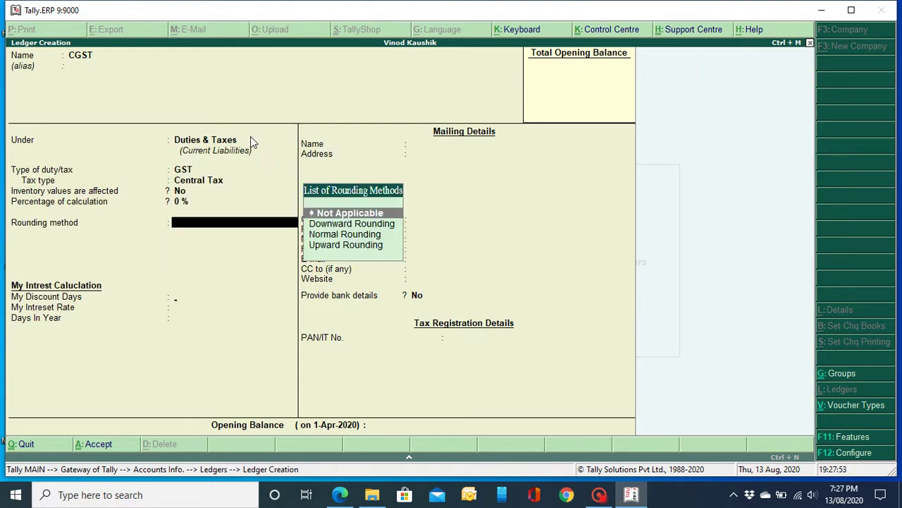
{"action": "key", "text": "Return"}
{"action": "key", "text": "Return"}
{"action": "key", "text": "Return"}
{"action": "key", "text": "Return"}
{"action": "key", "text": "Return"}
{"action": "key", "text": "Return"}
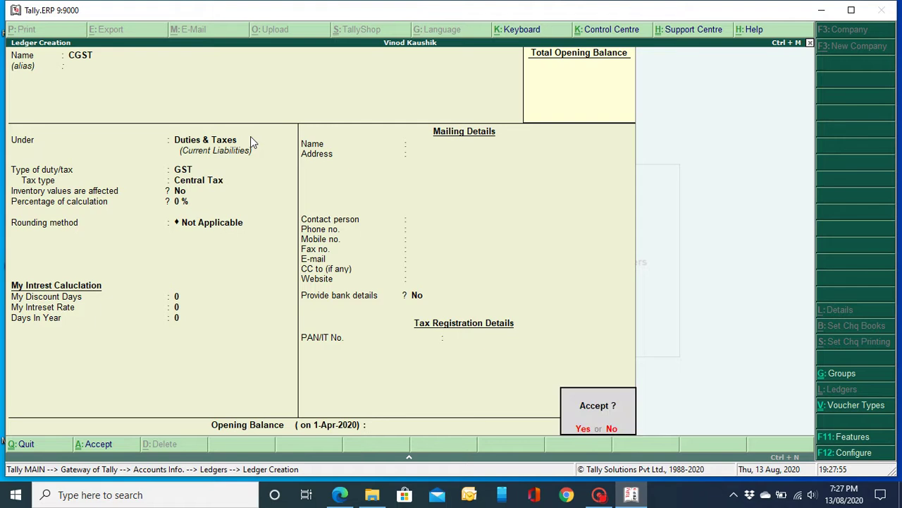
{"action": "key", "text": "Return"}
Step: Create and save the SGST ledger under Duties & Taxes with duty type GST and tax type State Tax
{"action": "type", "text": "SGST"}
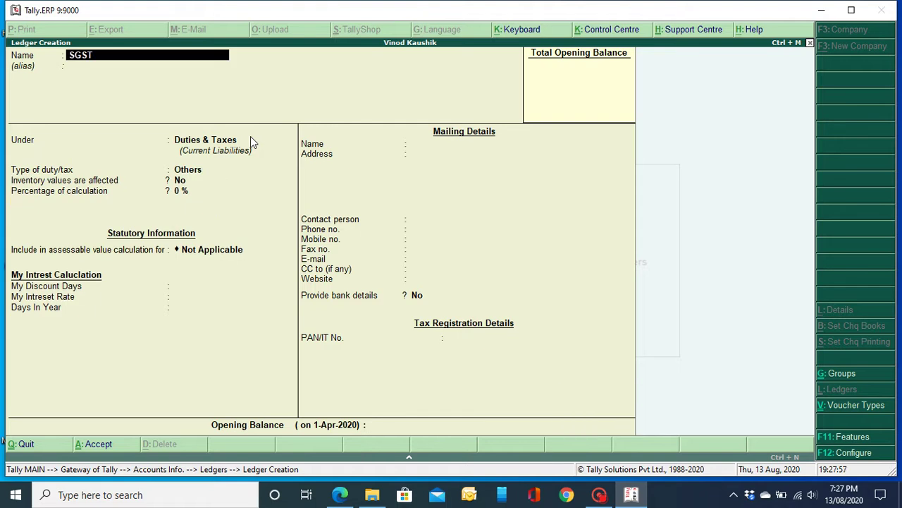
{"action": "key", "text": "Return"}
{"action": "key", "text": "Return"}
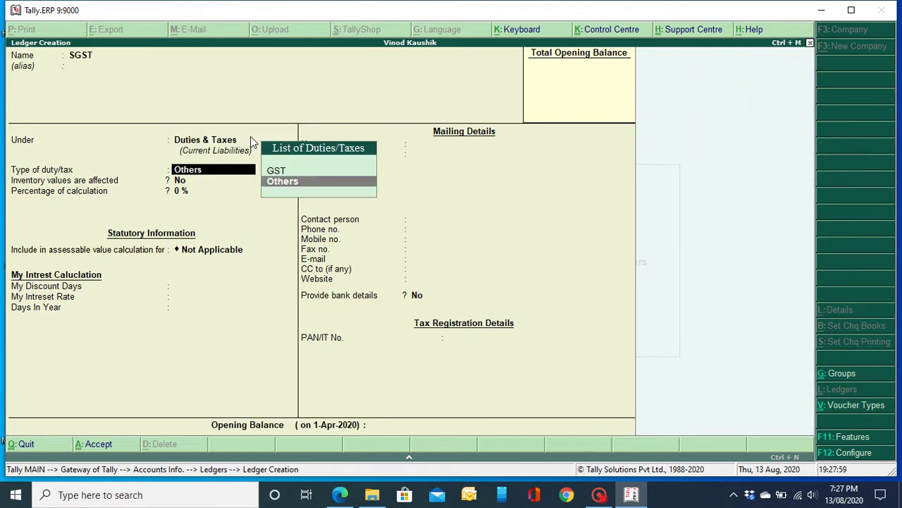
{"action": "key", "text": "Up"}
{"action": "key", "text": "Return"}
{"action": "key", "text": "Down"}
{"action": "key", "text": "Down"}
{"action": "key", "text": "Down"}
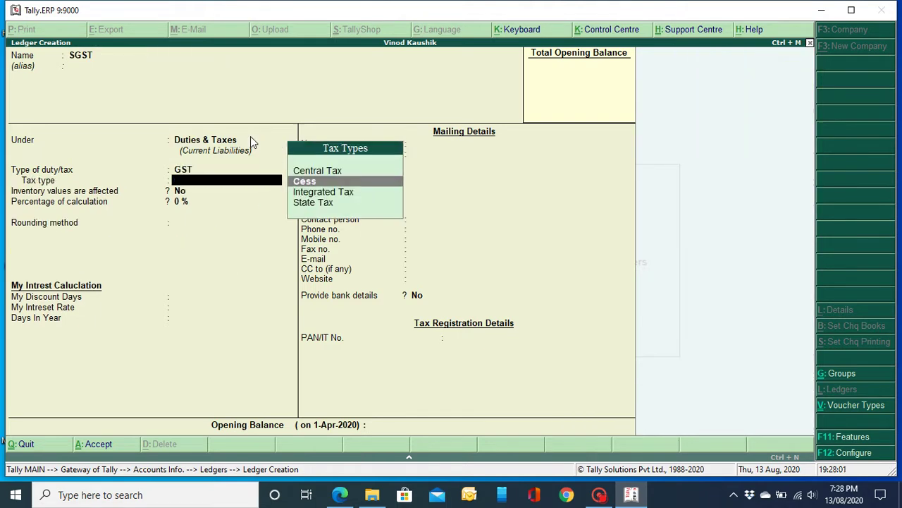
{"action": "key", "text": "Return"}
{"action": "key", "text": "Return"}
{"action": "key", "text": "Return"}
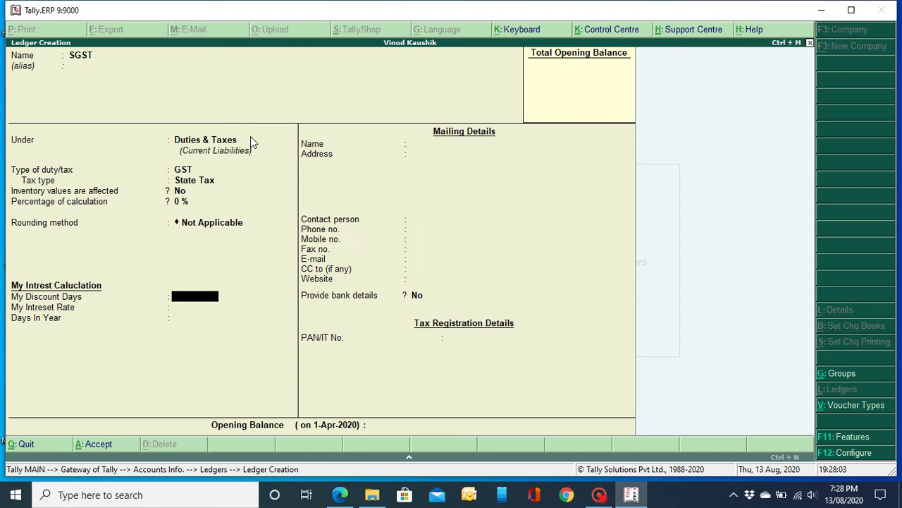
{"action": "key", "text": "Return"}
{"action": "key", "text": "Return"}
{"action": "key", "text": "Return"}
{"action": "key", "text": "Return"}
{"action": "key", "text": "Return"}
{"action": "key", "text": "Return"}
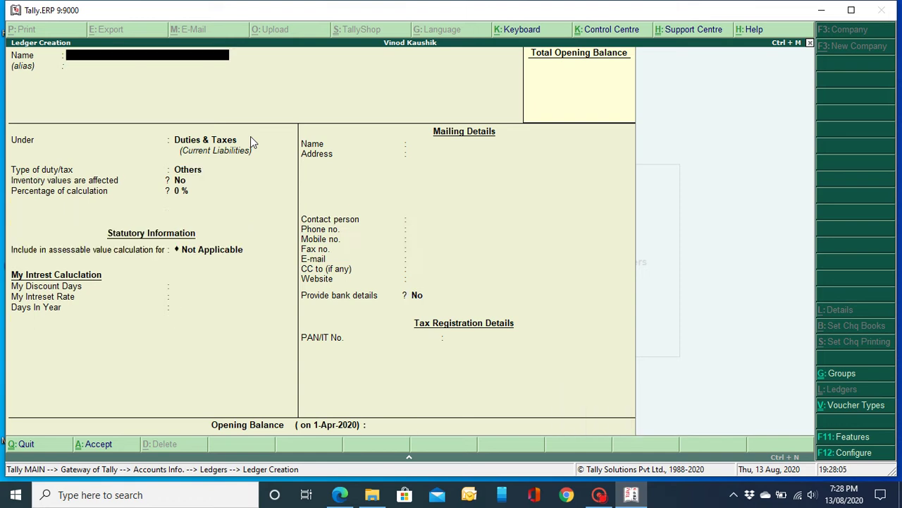
Step: Fill in the IGST ledger under Duties & Taxes as GST with Integrated Tax and rounding Not Applicable
{"action": "type", "text": "IGST"}
{"action": "key", "text": "Return"}
{"action": "key", "text": "Return"}
{"action": "key", "text": "Return"}
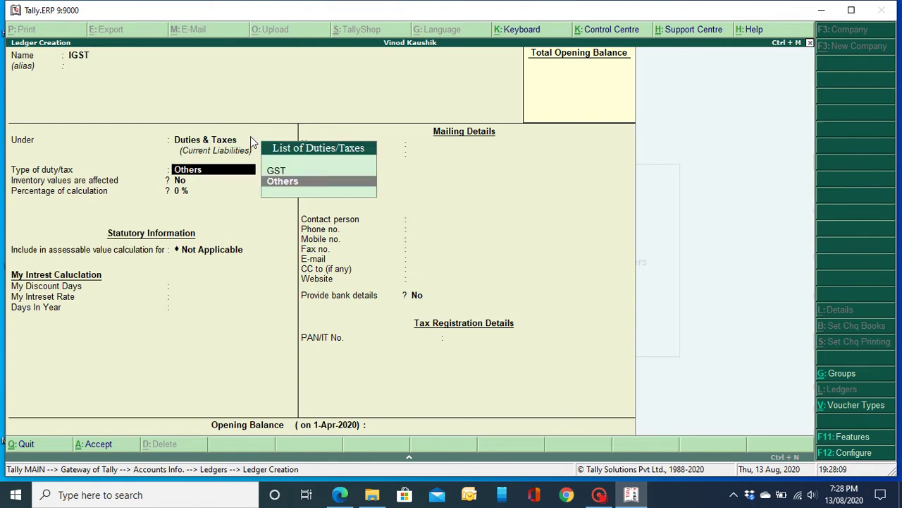
{"action": "key", "text": "Up"}
{"action": "key", "text": "Return"}
{"action": "key", "text": "Down"}
{"action": "key", "text": "Down"}
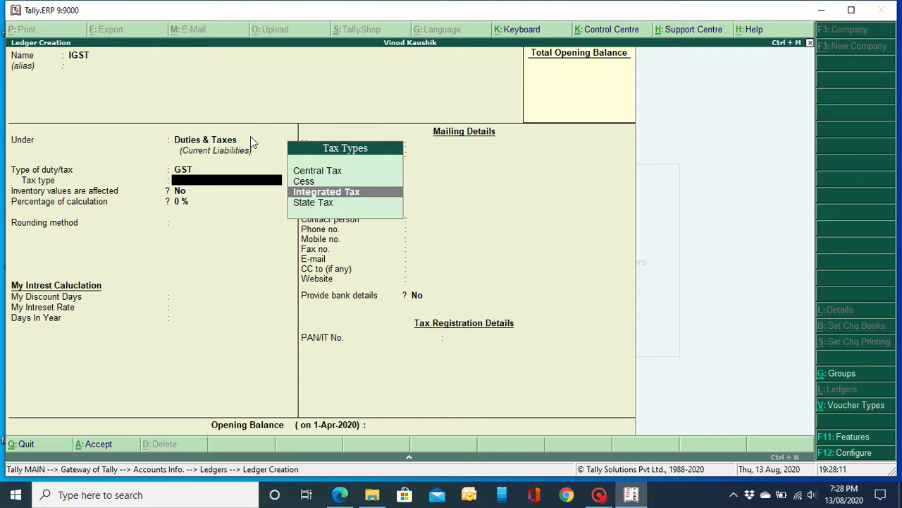
{"action": "key", "text": "Return"}
{"action": "key", "text": "Return"}
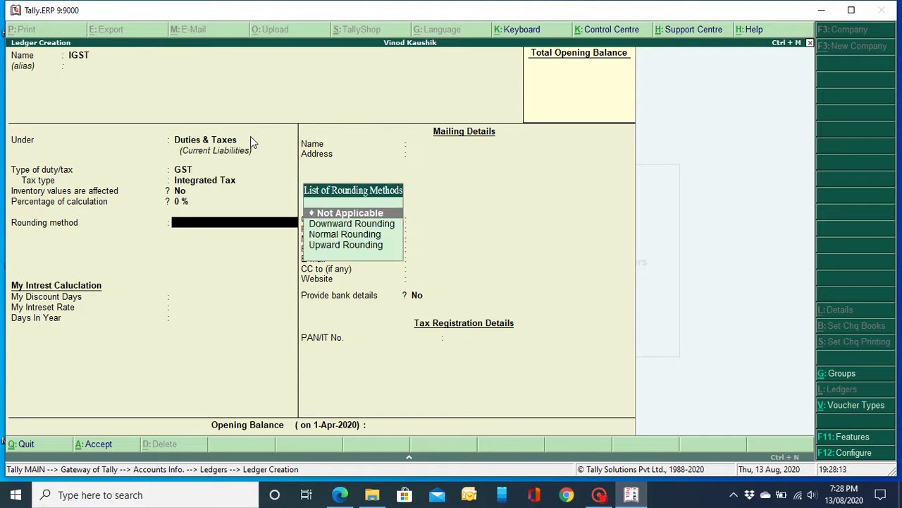
{"action": "key", "text": "Return"}
{"action": "key", "text": "Return"}
{"action": "key", "text": "Return"}
{"action": "key", "text": "Return"}
{"action": "key", "text": "Return"}
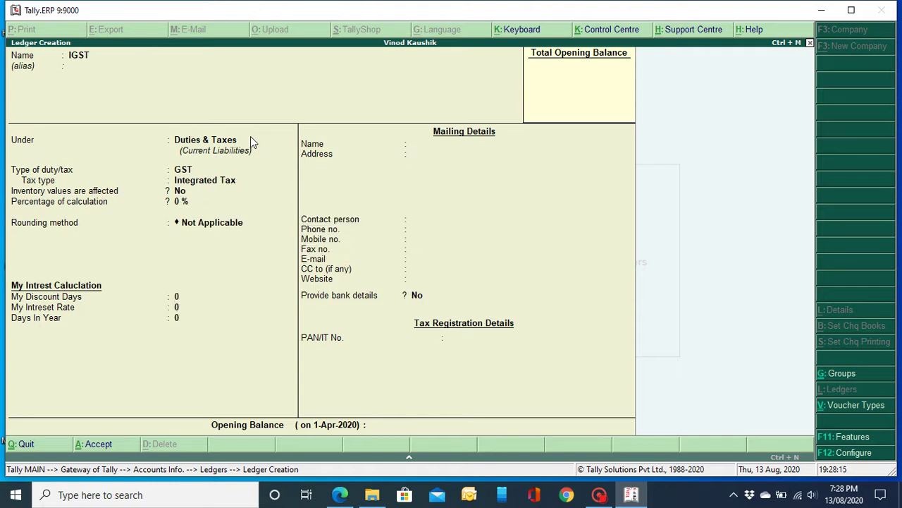
{"action": "key", "text": "Return"}
{"action": "key", "text": "Return"}
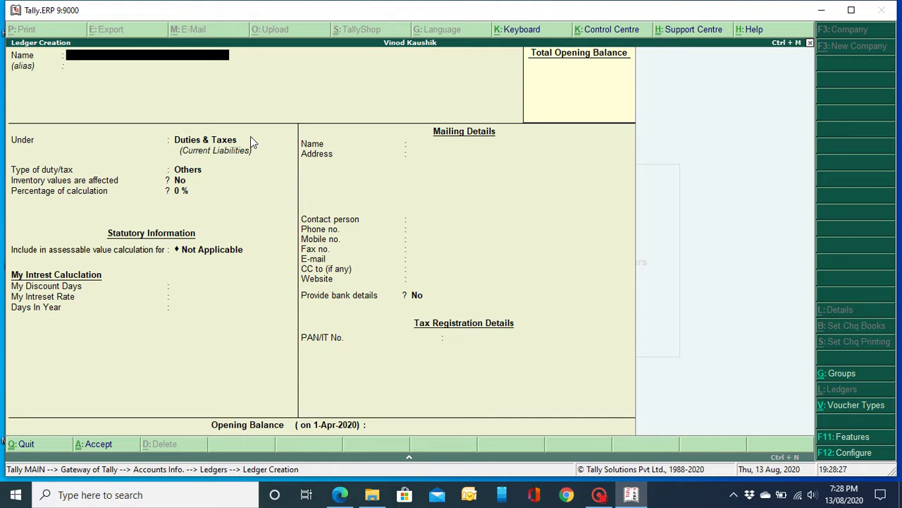
Step: Name the ledger Bank A/c under Bank Accounts, with bank ICICI Bank (India) and branch Panipat
{"action": "type", "text": "Bank A/c"}
{"action": "key", "text": "Return"}
{"action": "key", "text": "Return"}
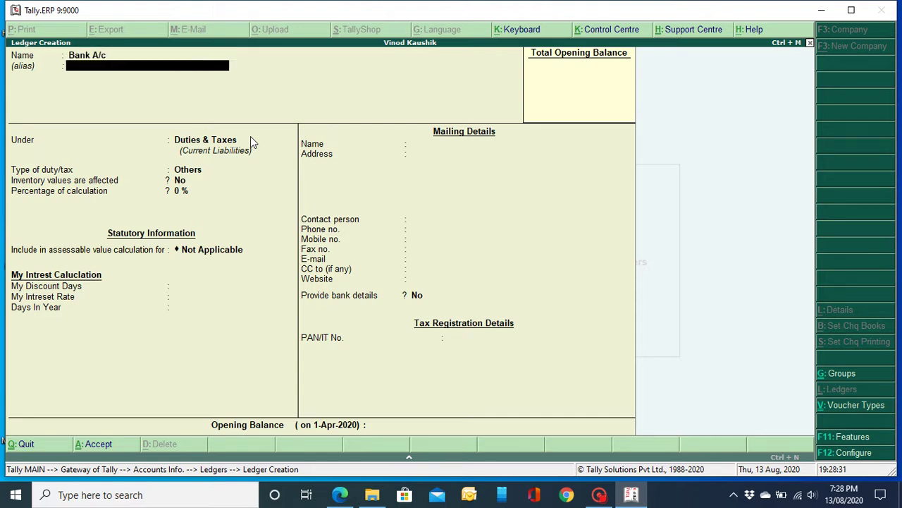
{"action": "type", "text": "Ban"}
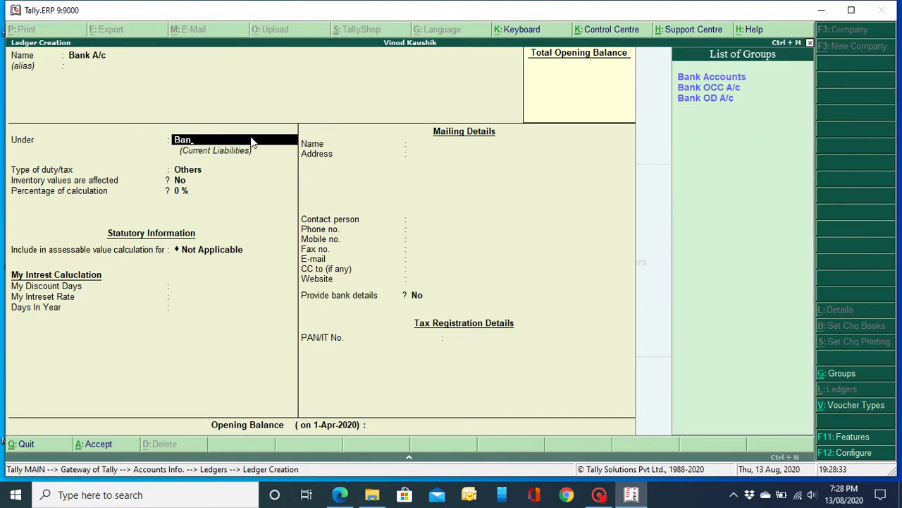
{"action": "key", "text": "Return"}
{"action": "key", "text": "Return"}
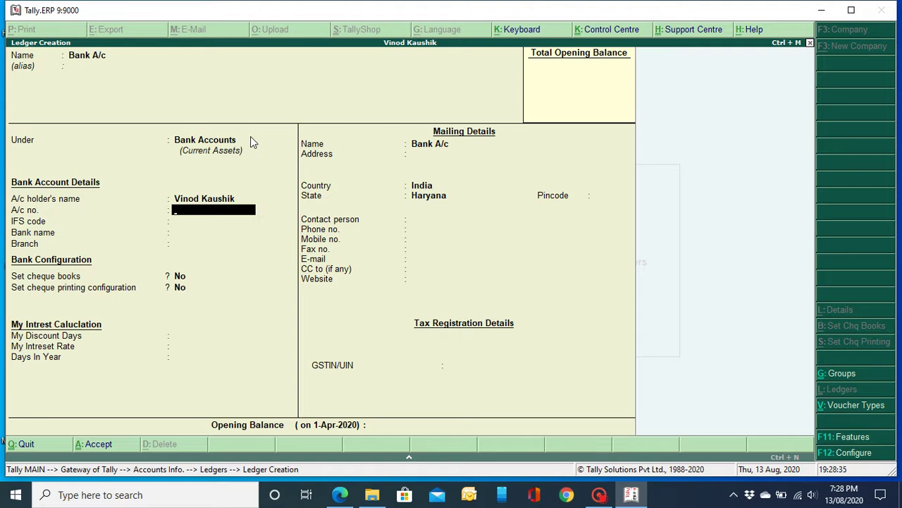
{"action": "key", "text": "Return"}
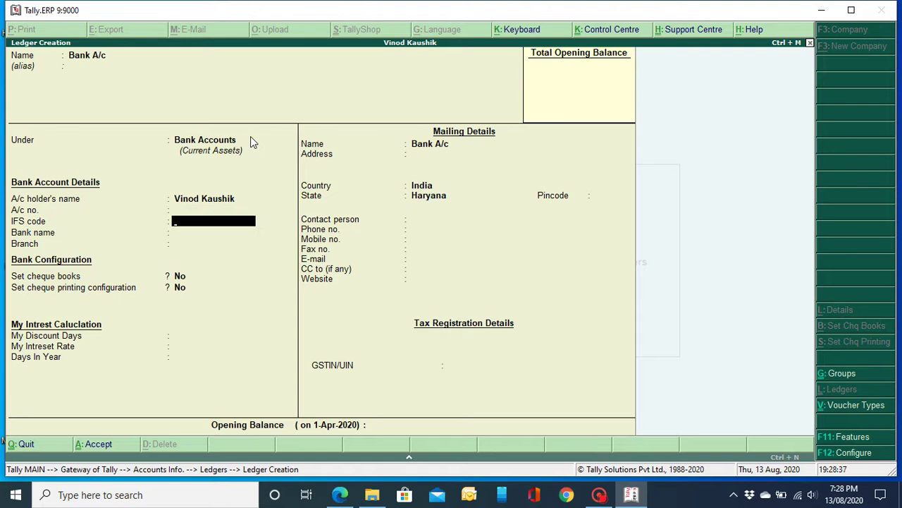
{"action": "key", "text": "Return"}
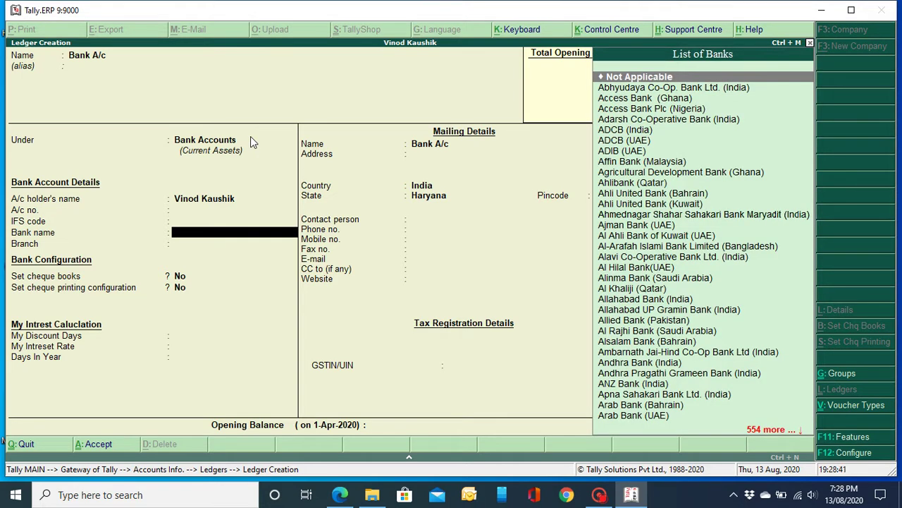
{"action": "type", "text": "Ici"}
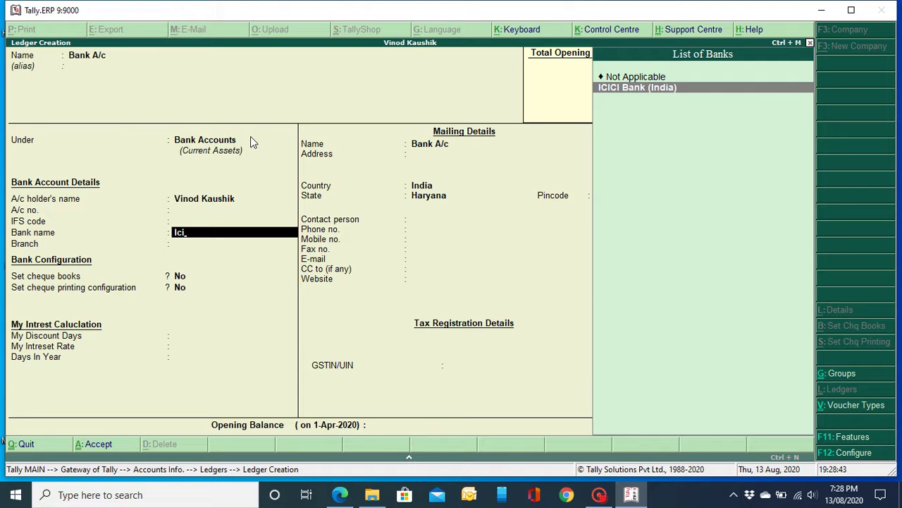
{"action": "key", "text": "Return"}
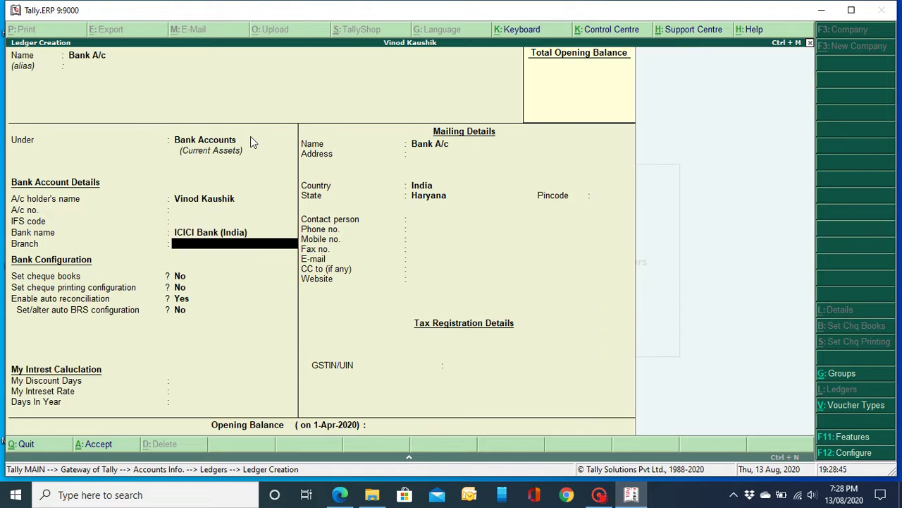
{"action": "type", "text": "Panipa"}
{"action": "key", "text": "Return"}
{"action": "key", "text": "Return"}
{"action": "key", "text": "Return"}
{"action": "key", "text": "Return"}
{"action": "key", "text": "Return"}
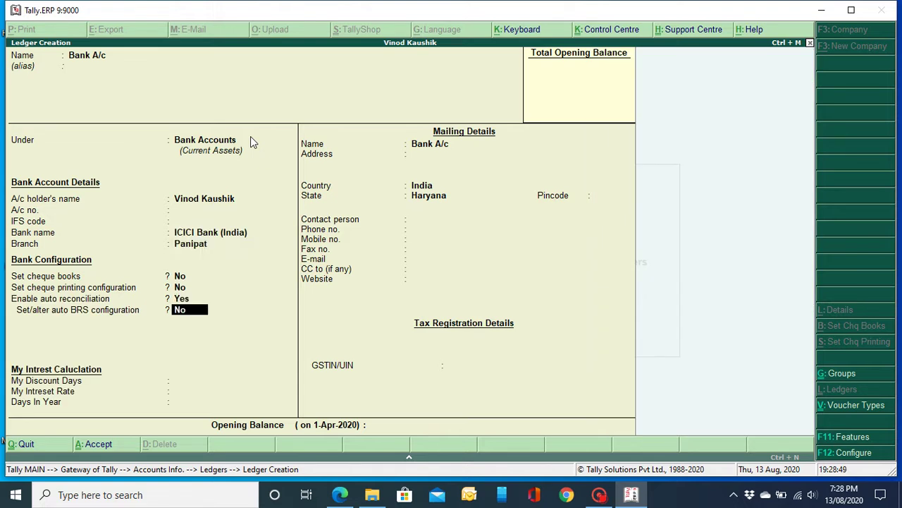
Step: Fill in the mailing address and pincode, save the Bank A/c ledger, and exit ledger creation
{"action": "key", "text": "Return"}
{"action": "key", "text": "Return"}
{"action": "key", "text": "Return"}
{"action": "key", "text": "Return"}
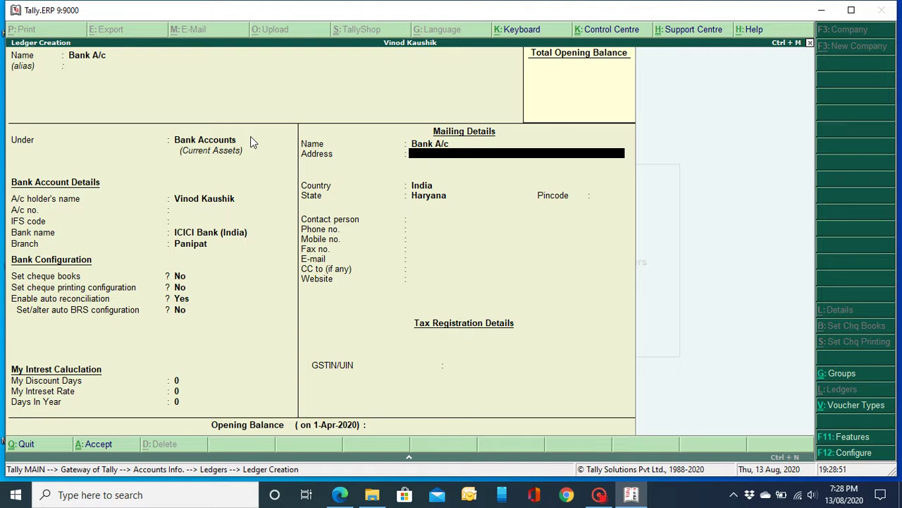
{"action": "type", "text": "Panipa"}
{"action": "key", "text": "Return"}
{"action": "key", "text": "Return"}
{"action": "key", "text": "Return"}
{"action": "key", "text": "Return"}
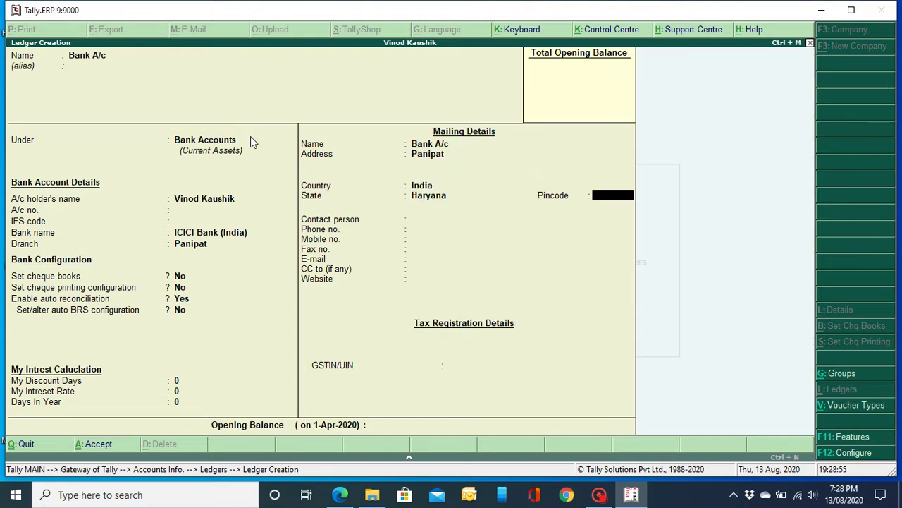
{"action": "type", "text": "132103"}
{"action": "key", "text": "Return"}
{"action": "key", "text": "Return"}
{"action": "key", "text": "Return"}
{"action": "key", "text": "Return"}
{"action": "key", "text": "Return"}
{"action": "key", "text": "Return"}
{"action": "key", "text": "Return"}
{"action": "key", "text": "Return"}
{"action": "key", "text": "Return"}
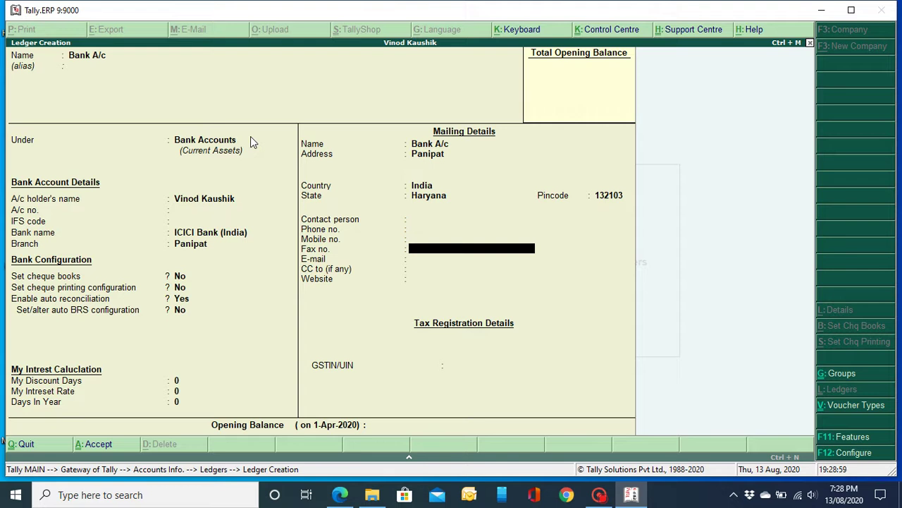
{"action": "key", "text": "Return"}
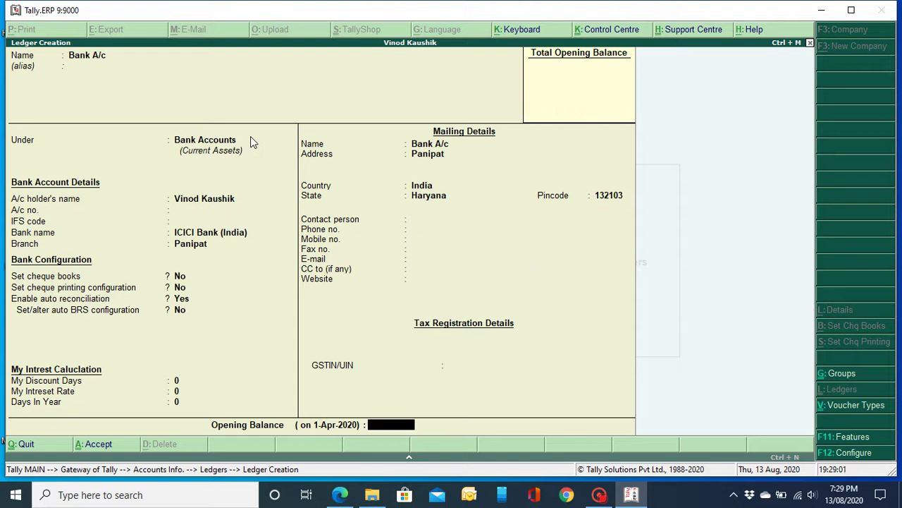
{"action": "key", "text": "Return"}
{"action": "key", "text": "Return"}
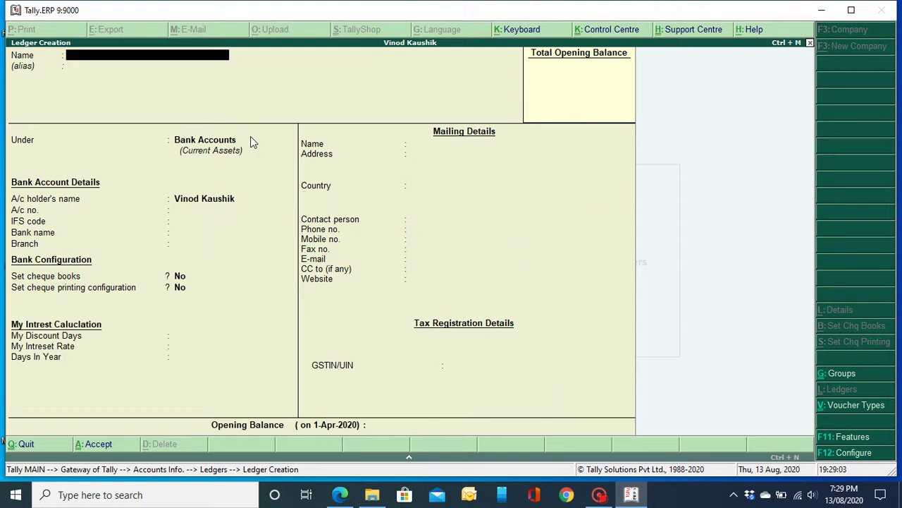
{"action": "key", "text": "Escape"}
{"action": "key", "text": "Escape"}
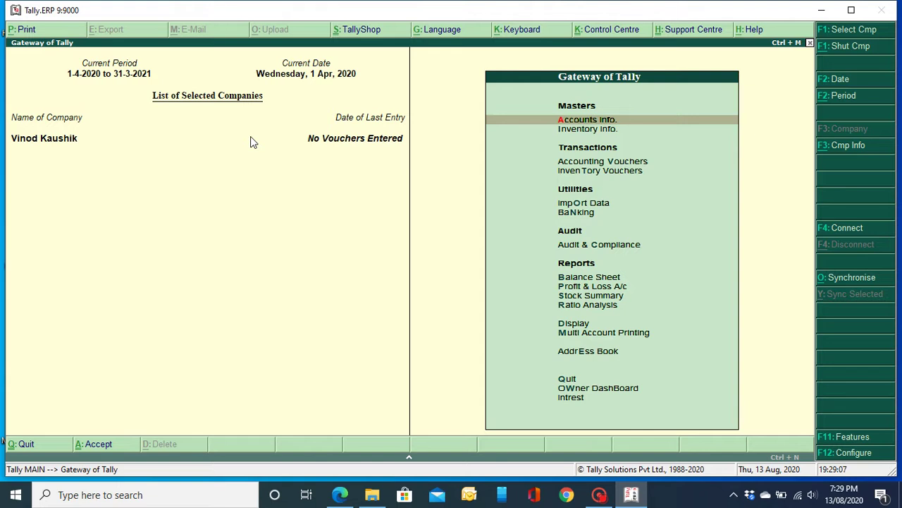
Step: Browse the Inventory Info. menu down to Units of Measure, then return to Gateway of Tally
{"action": "key", "text": "Down"}
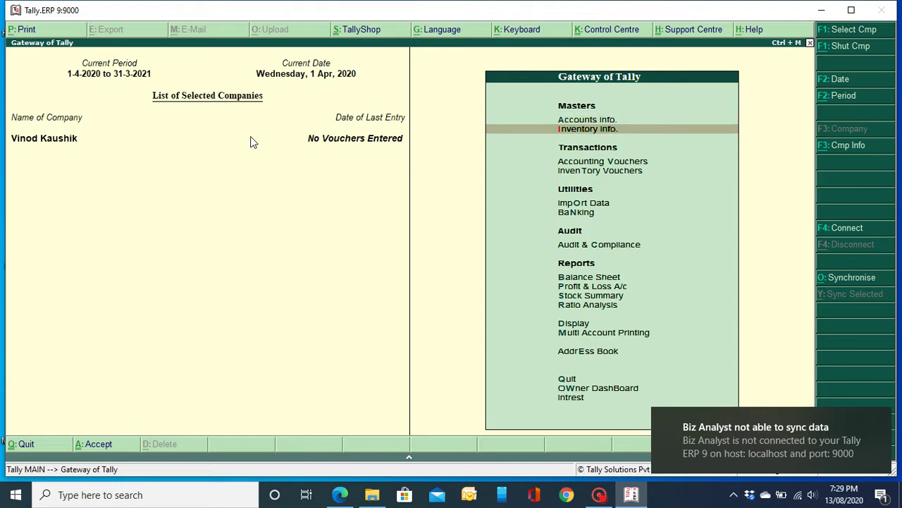
{"action": "key", "text": "Return"}
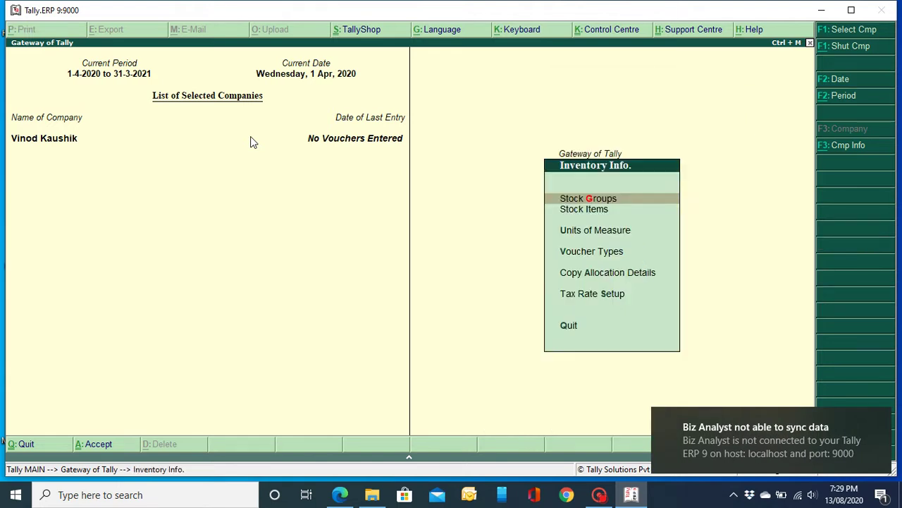
{"action": "key", "text": "Down"}
{"action": "key", "text": "Down"}
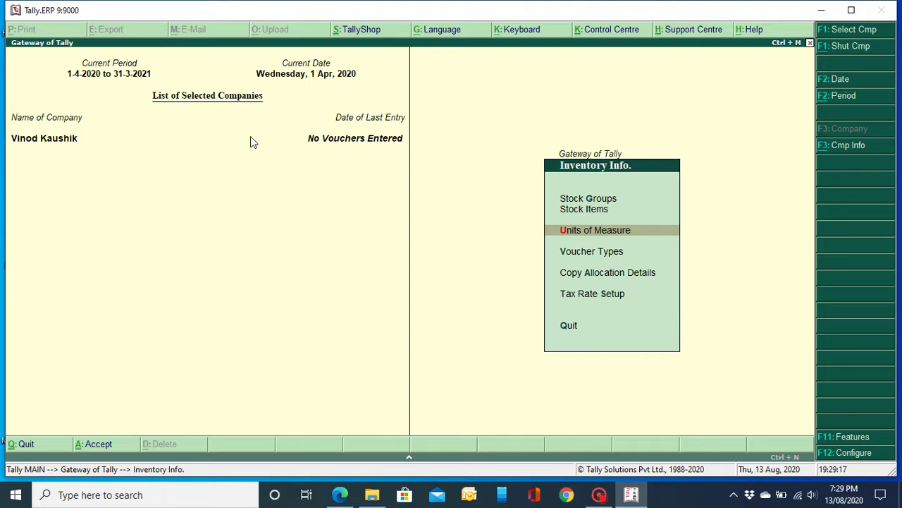
{"action": "key", "text": "Escape"}
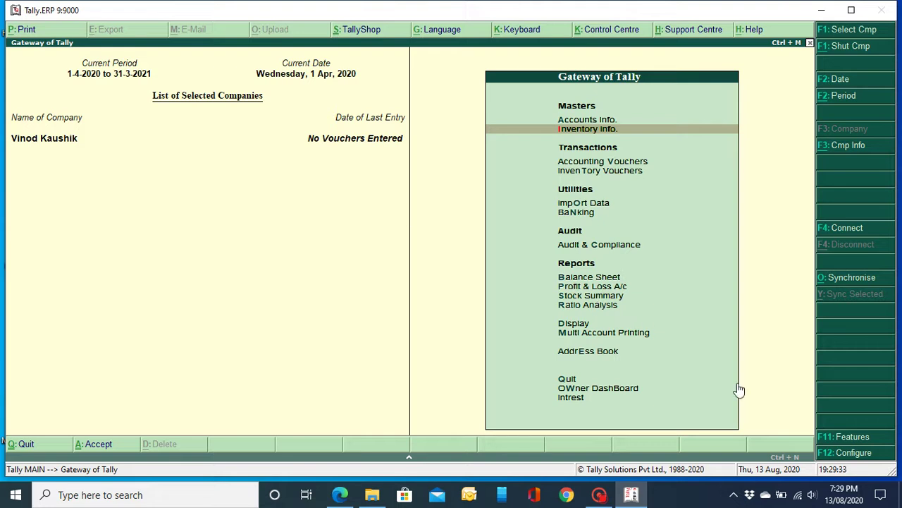
Step: Set Enable company logo to Yes in F11 Accounting Features
{"action": "left_click", "coordinate": [846, 437]}
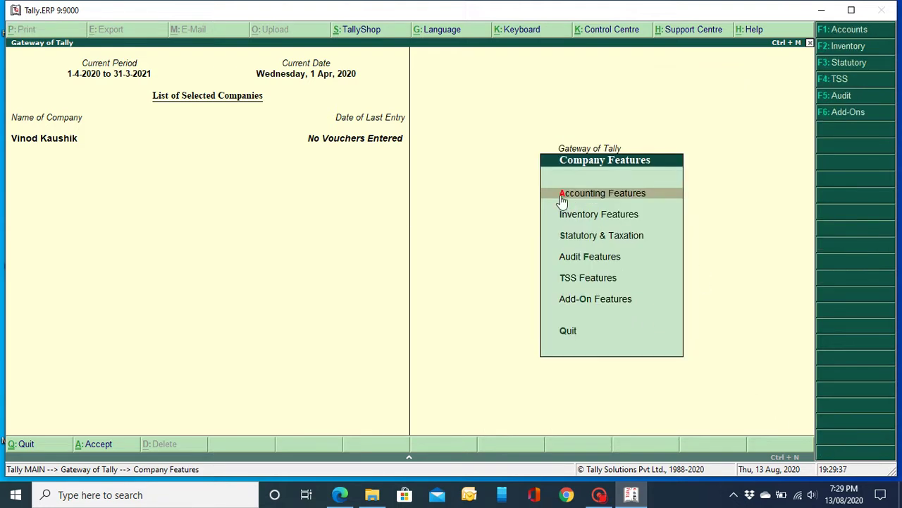
{"action": "key", "text": "Return"}
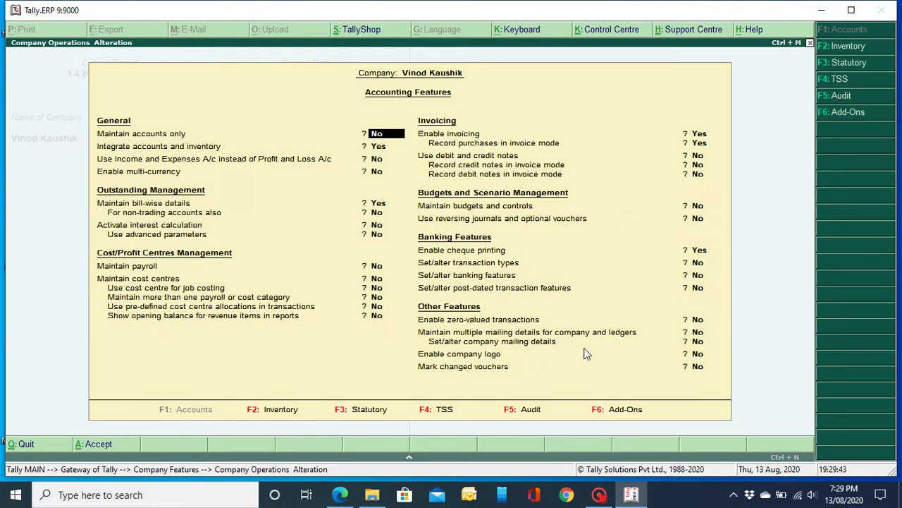
{"action": "left_click", "coordinate": [699, 354]}
{"action": "type", "text": "y"}
{"action": "key", "text": "Return"}
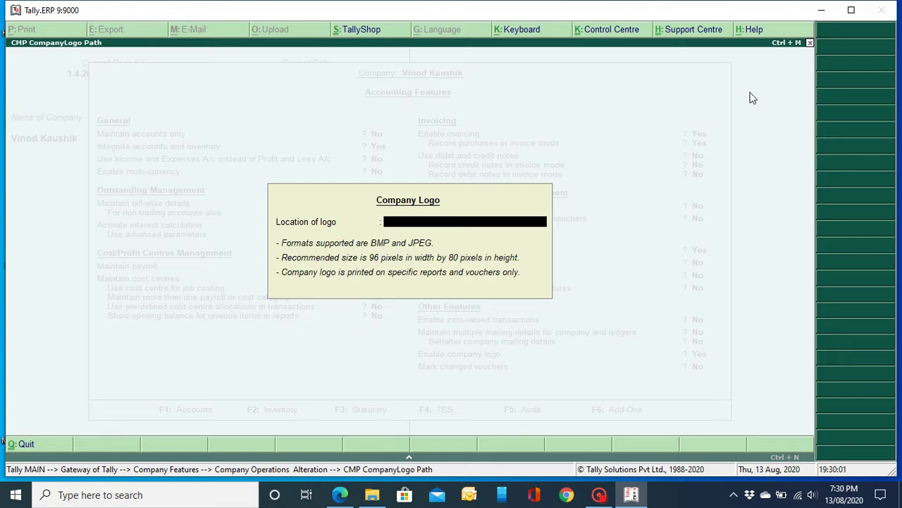
Step: Browse to the Pics folder in D:\Nihariv Empire and select the NE Logo image
{"action": "left_click", "coordinate": [821, 10]}
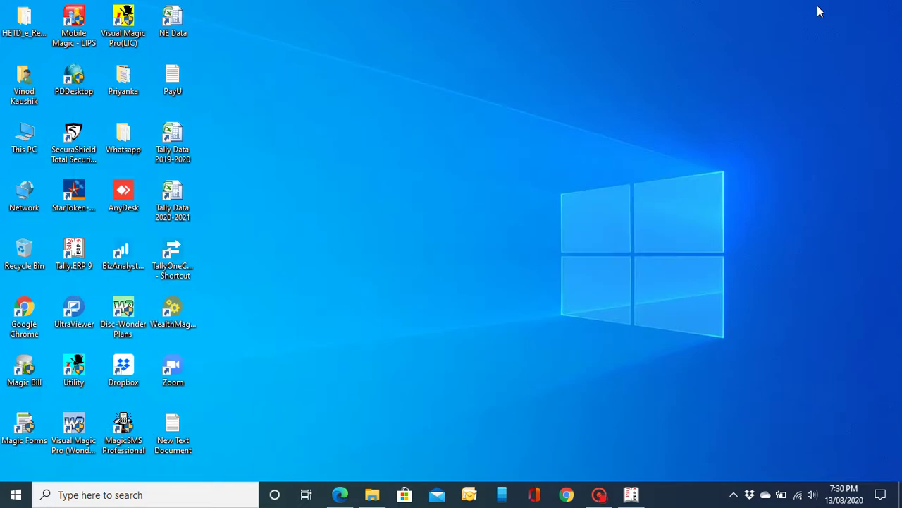
{"action": "double_click", "coordinate": [32, 151]}
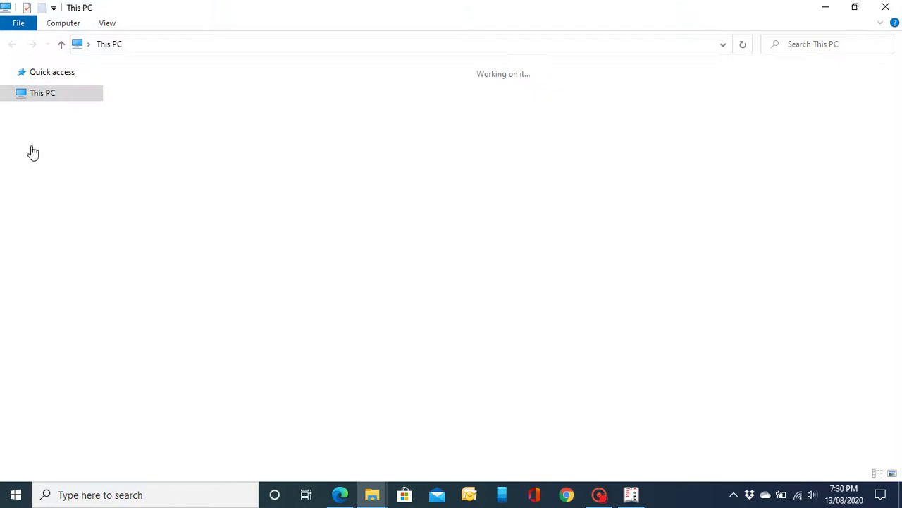
{"action": "left_click", "coordinate": [365, 185]}
{"action": "double_click", "coordinate": [364, 185]}
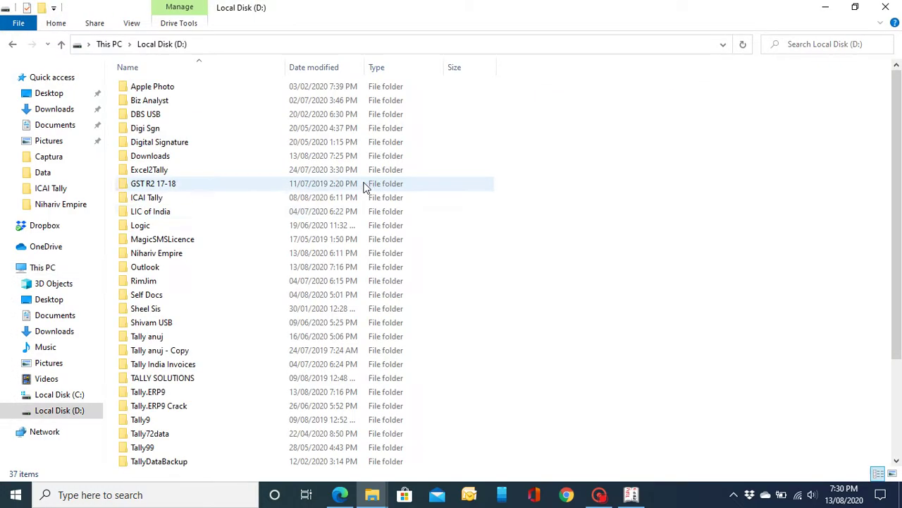
{"action": "left_click", "coordinate": [202, 254]}
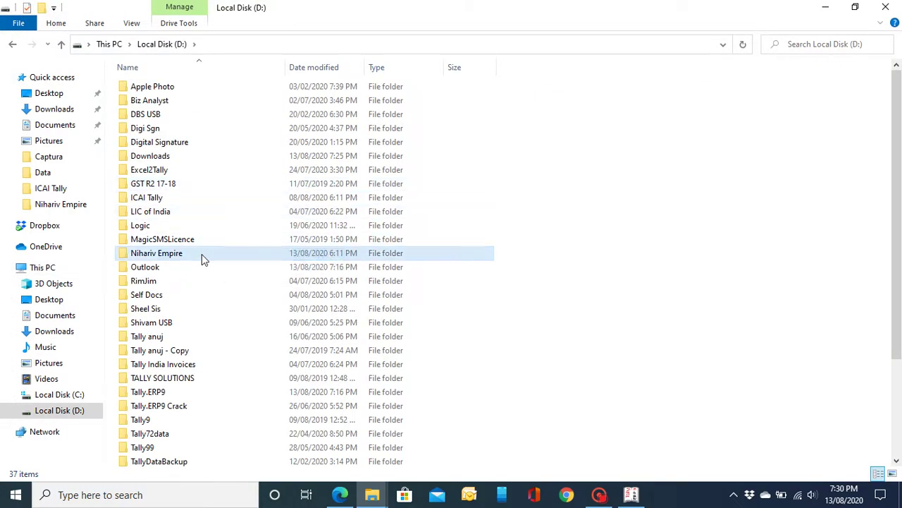
{"action": "double_click", "coordinate": [231, 259]}
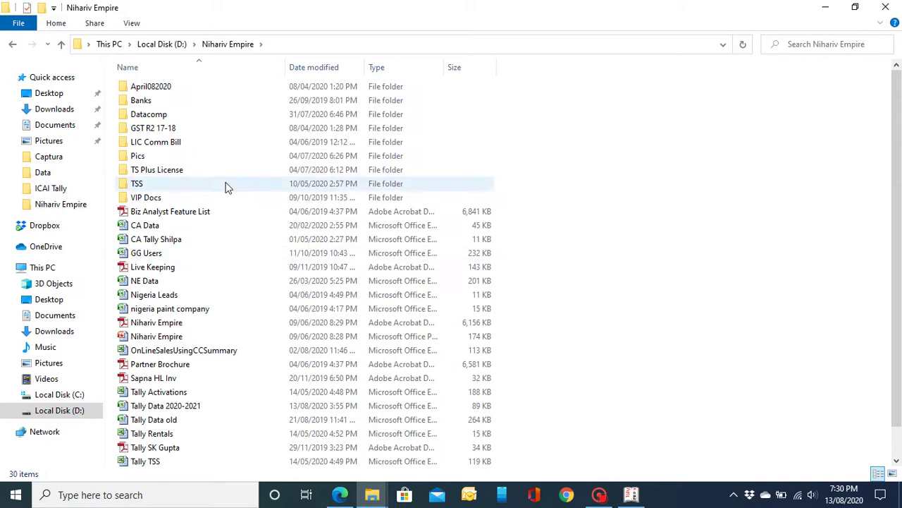
{"action": "double_click", "coordinate": [220, 159]}
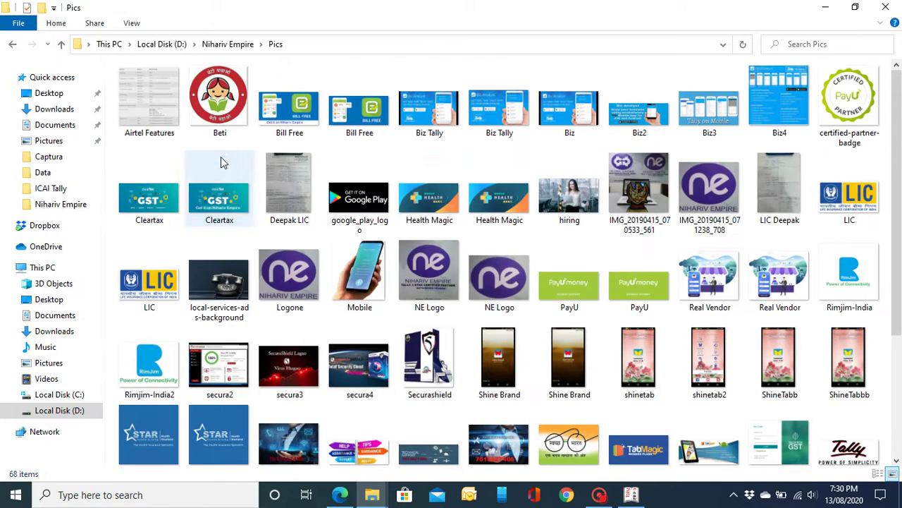
{"action": "left_click", "coordinate": [492, 280]}
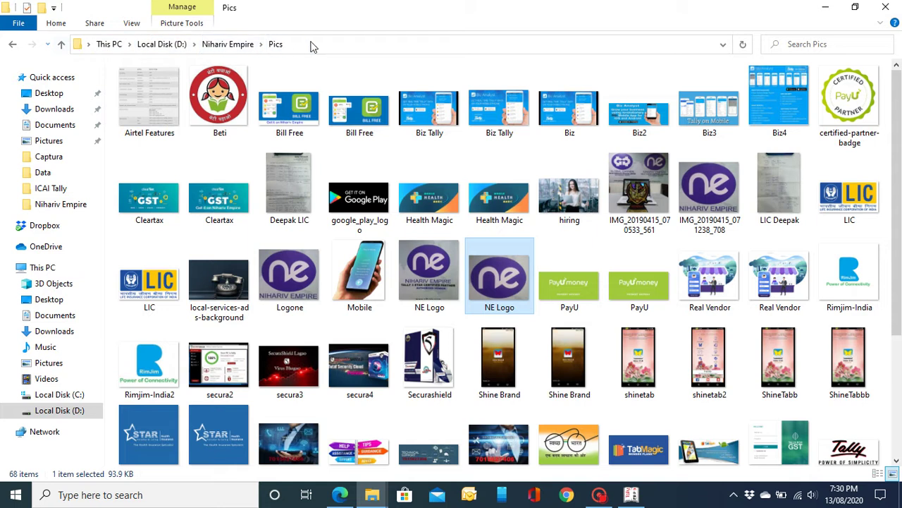
Step: Copy the full path D:\Nihariv Empire\Pics\NE Logo.jpeg from the address bar, then minimize Explorer
{"action": "left_click", "coordinate": [312, 46]}
{"action": "left_click", "coordinate": [203, 43]}
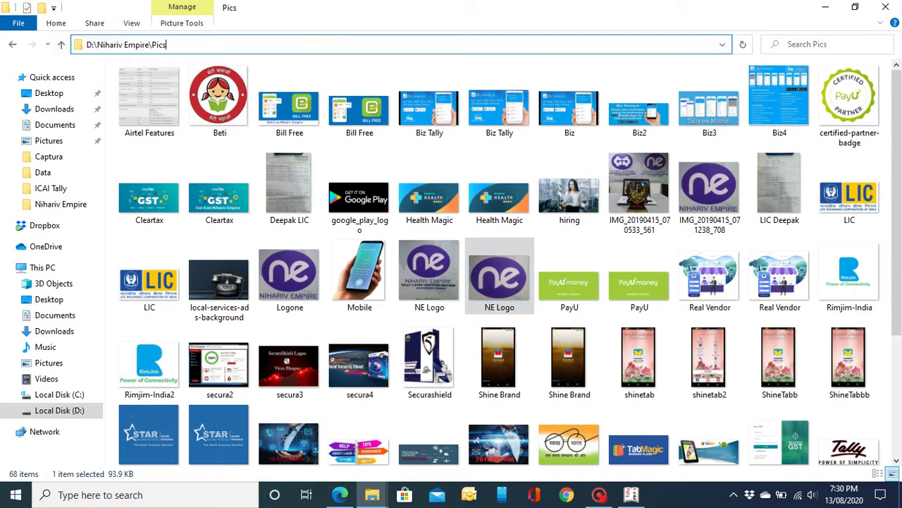
{"action": "type", "text": "\\"}
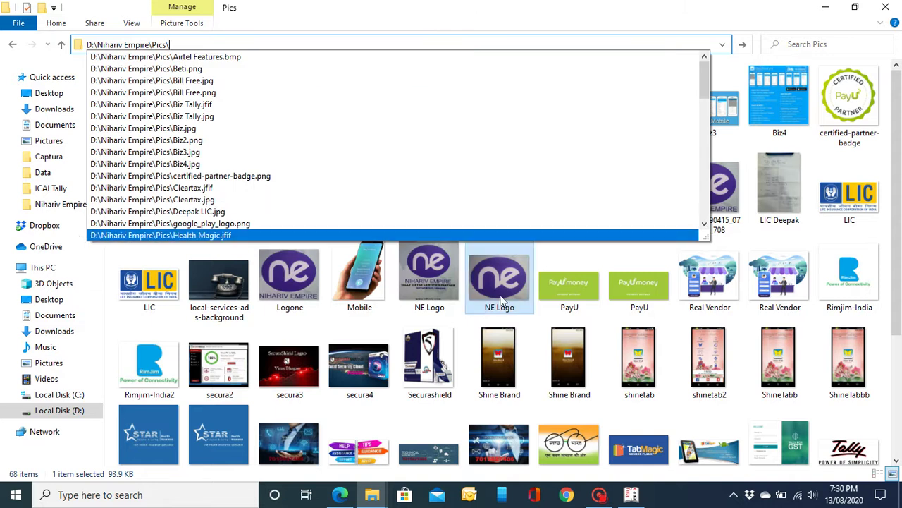
{"action": "type", "text": "ne lo"}
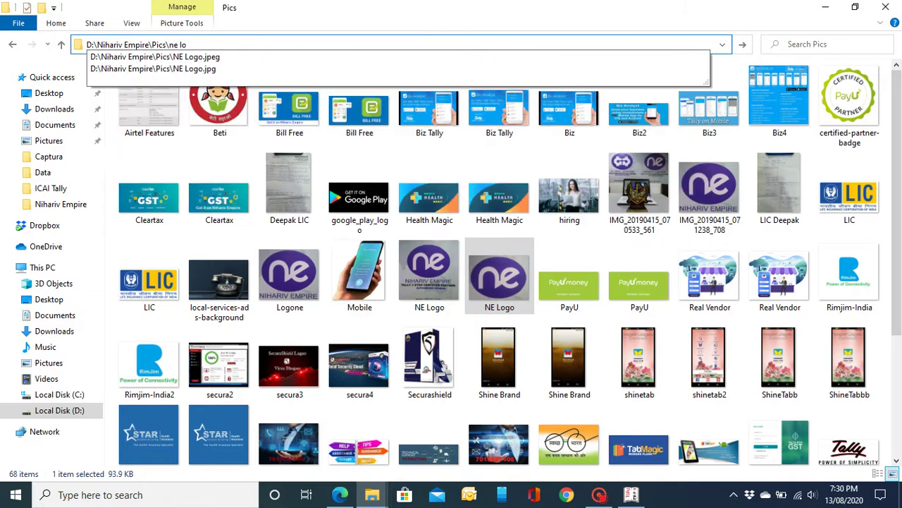
{"action": "type", "text": "go"}
{"action": "key", "text": "Down"}
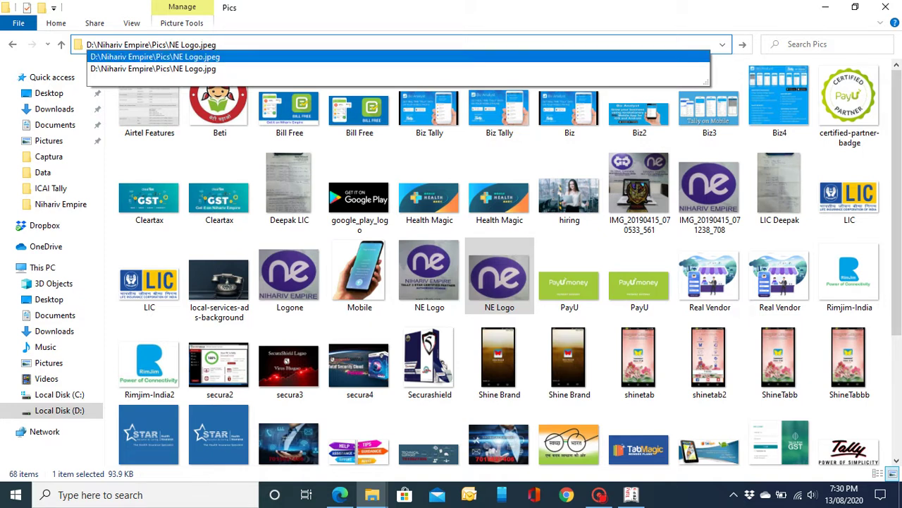
{"action": "key", "text": "Down"}
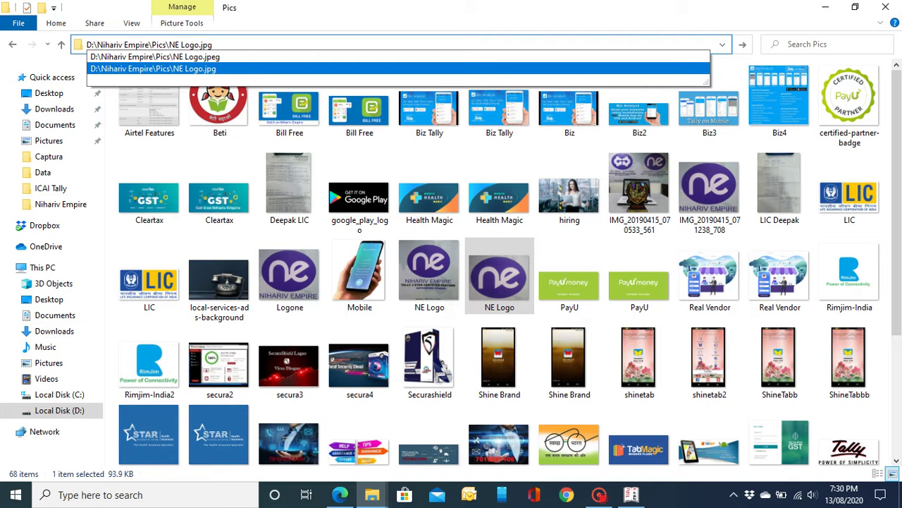
{"action": "key", "text": "Up"}
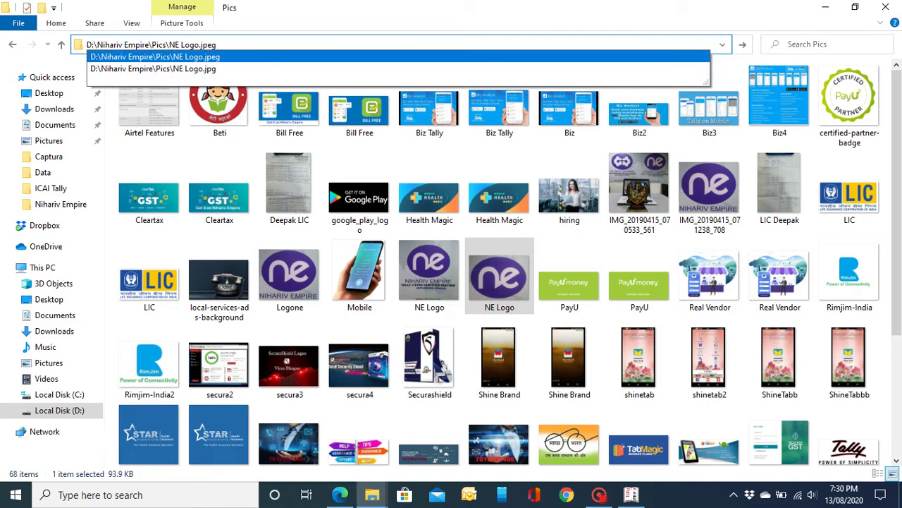
{"action": "key", "text": "shift+Left"}
{"action": "key", "text": "shift+Left"}
{"action": "key", "text": "shift+Left"}
{"action": "key", "text": "shift+Left"}
{"action": "key", "text": "shift+Left"}
{"action": "key", "text": "shift+Left"}
{"action": "key", "text": "shift+Left"}
{"action": "key", "text": "shift+Left"}
{"action": "key", "text": "shift+Left"}
{"action": "key", "text": "shift+Left"}
{"action": "key", "text": "shift+Left"}
{"action": "key", "text": "shift+Left"}
{"action": "key", "text": "shift+Left"}
{"action": "key", "text": "shift+Left"}
{"action": "key", "text": "shift+Left"}
{"action": "key", "text": "shift+Left"}
{"action": "key", "text": "shift+Left"}
{"action": "key", "text": "shift+Left"}
{"action": "key", "text": "shift+Left"}
{"action": "key", "text": "shift+Left"}
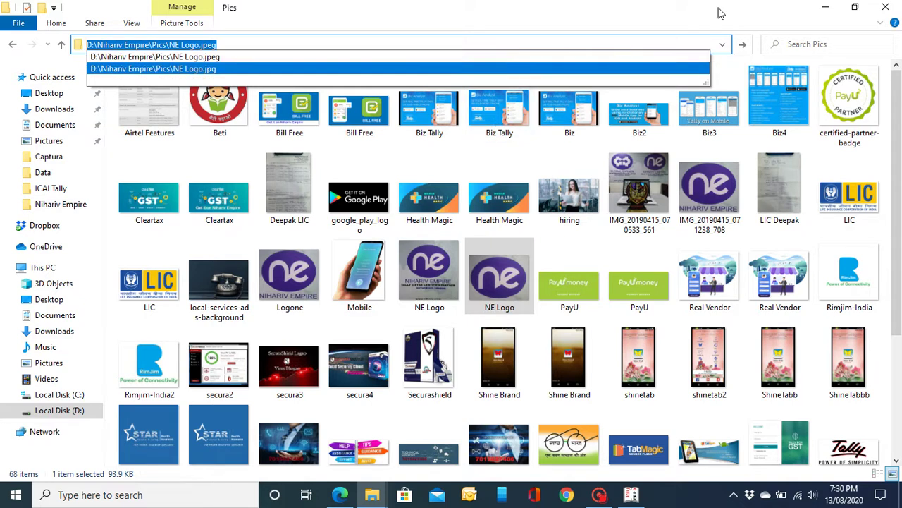
{"action": "left_click", "coordinate": [825, 6]}
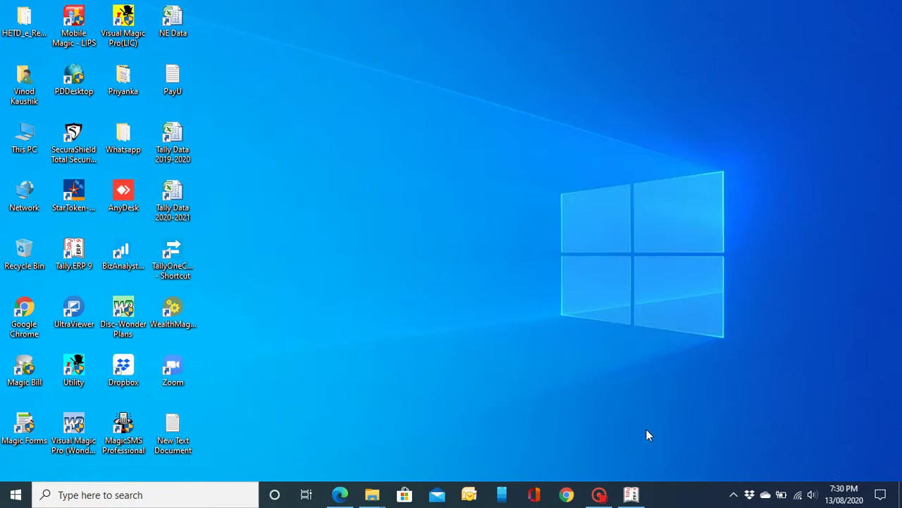
Step: Paste D:\Nihariv Empire\Pics\NE Logo.jpeg as the logo location and accept the accounting features
{"action": "left_click", "coordinate": [631, 494]}
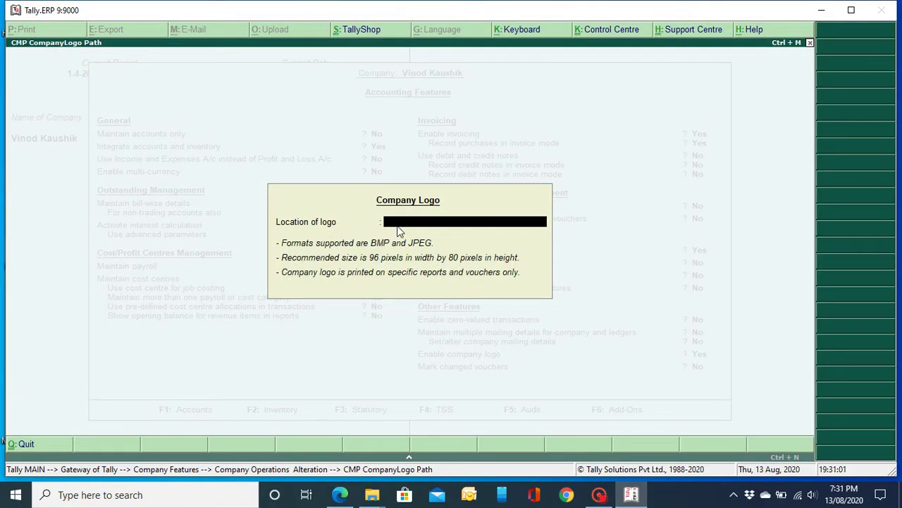
{"action": "key", "text": "ctrl+alt+v"}
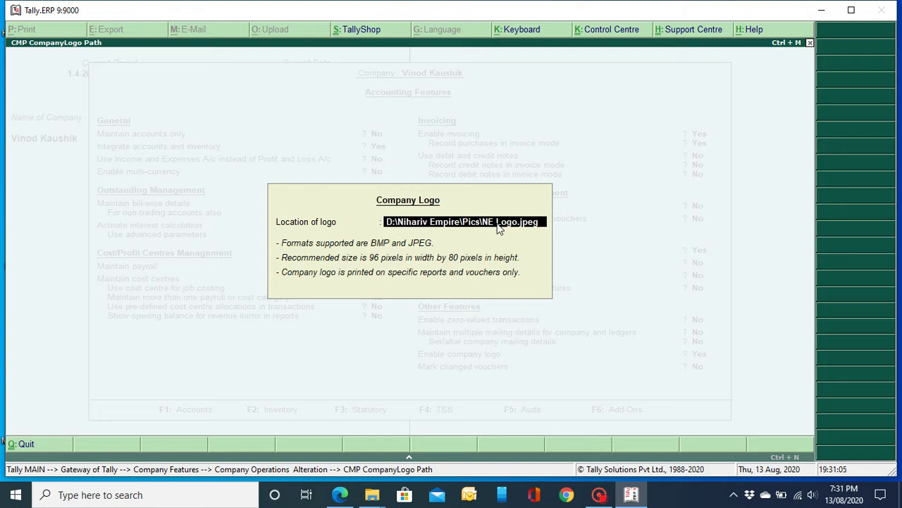
{"action": "key", "text": "Return"}
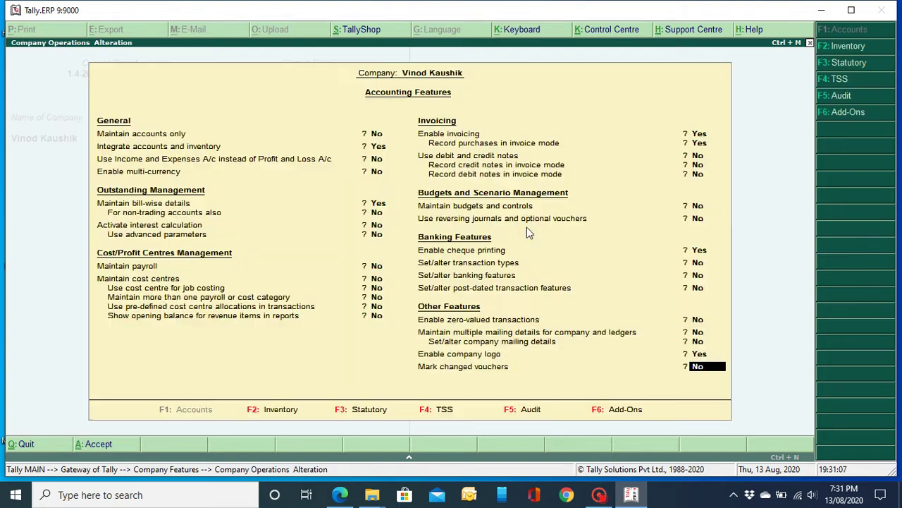
{"action": "key", "text": "Return"}
{"action": "key", "text": "Return"}
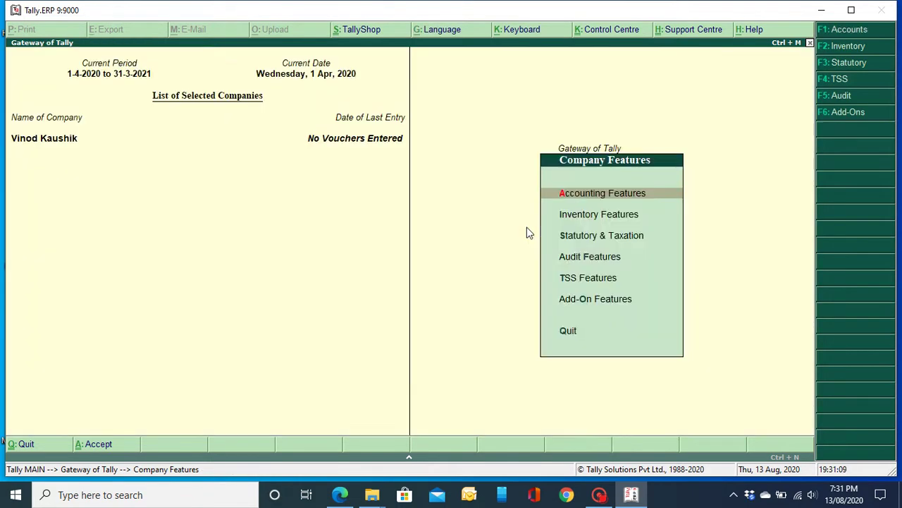
Step: Start a new Sales voucher dated 13-Aug-2020 from the Gateway of Tally
{"action": "key", "text": "Escape"}
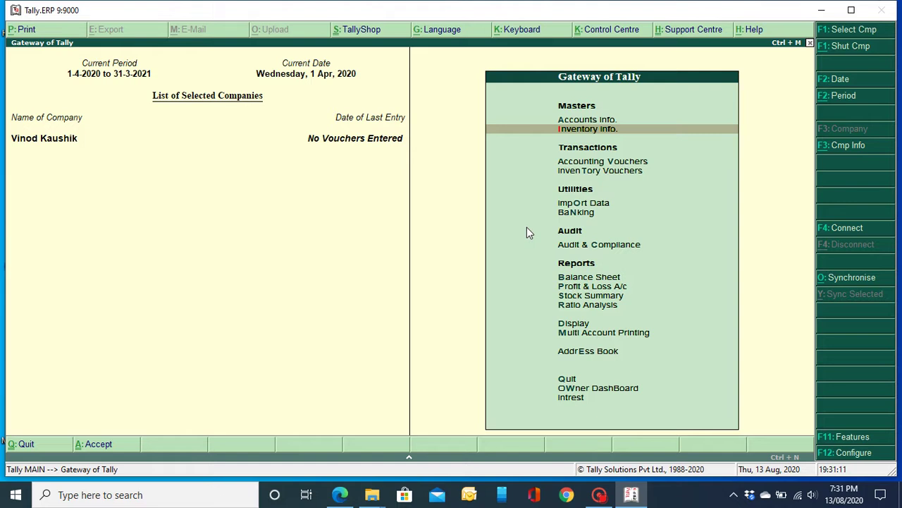
{"action": "key", "text": "Down"}
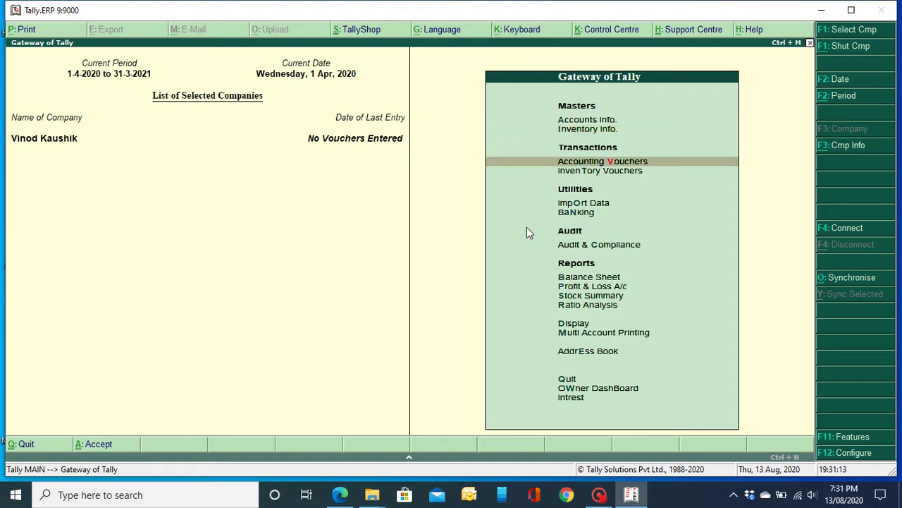
{"action": "key", "text": "Return"}
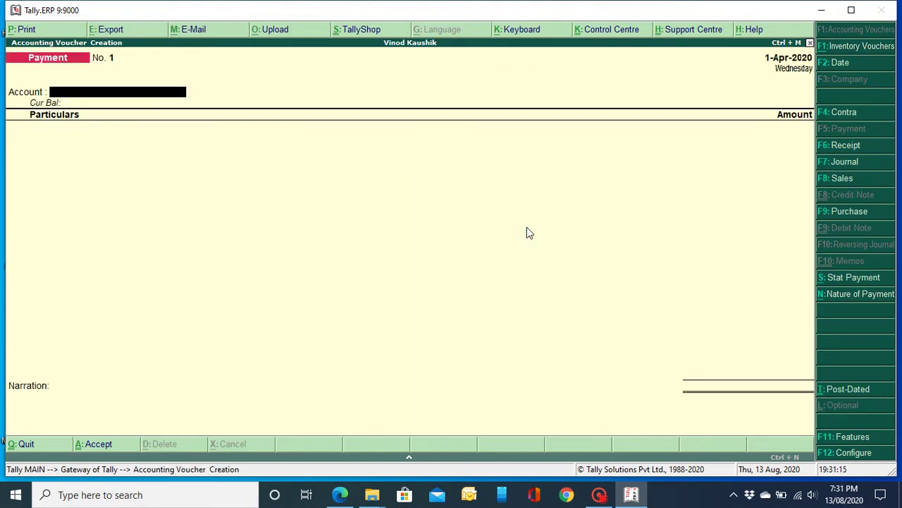
{"action": "key", "text": "F8"}
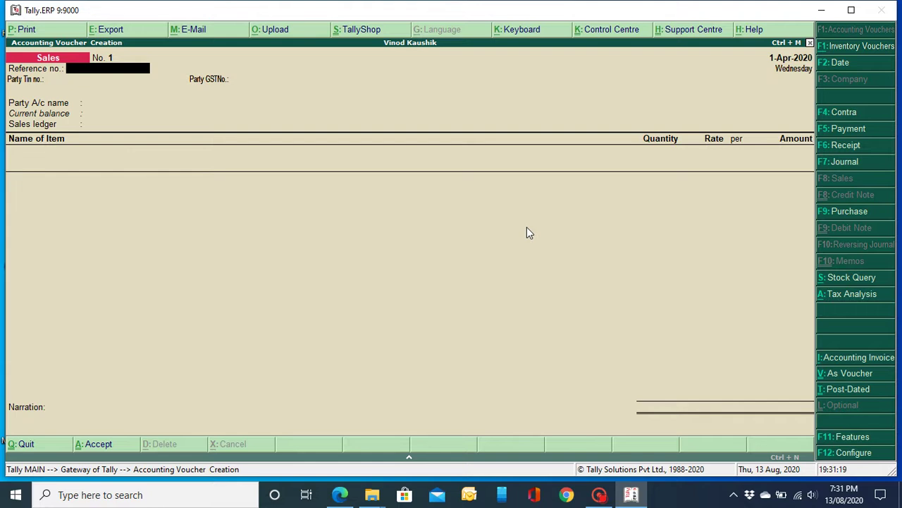
{"action": "key", "text": "F2"}
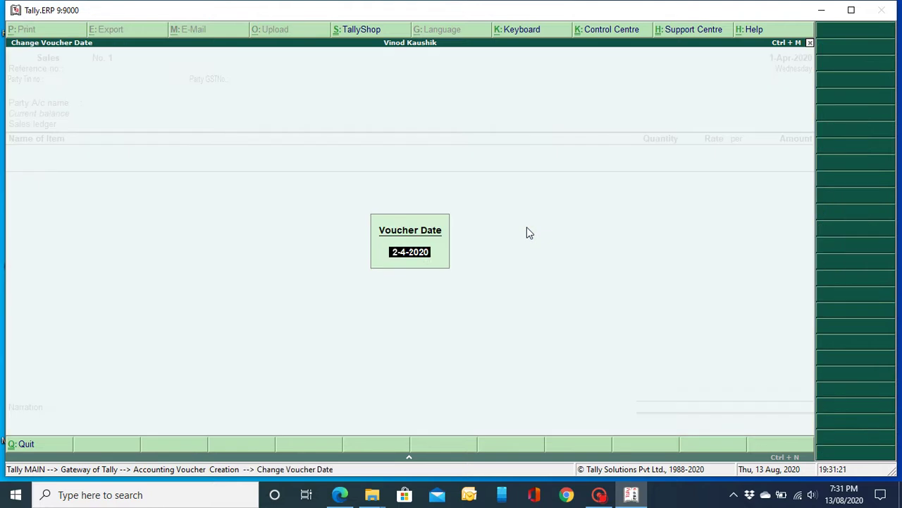
{"action": "type", "text": "13.8.20"}
{"action": "key", "text": "Return"}
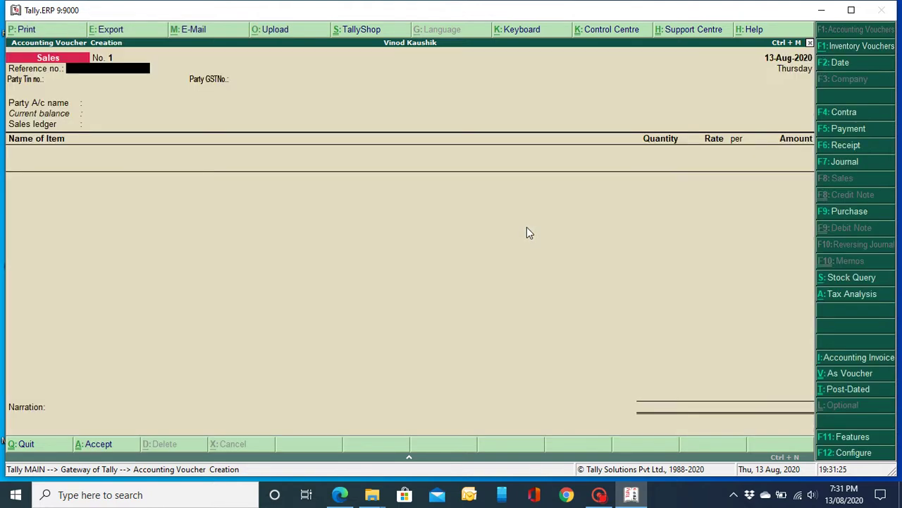
Step: Set Cash as the party account and Sales A/c as the sales ledger
{"action": "key", "text": "Return"}
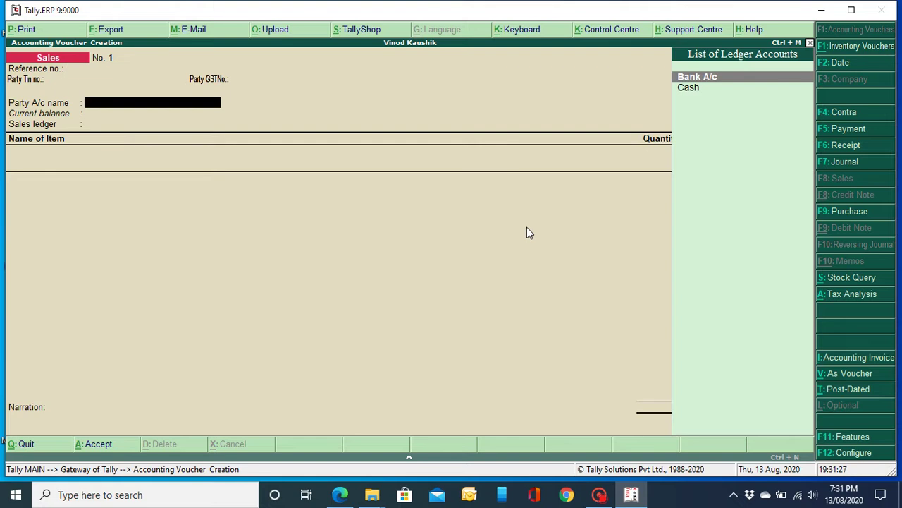
{"action": "key", "text": "Down"}
{"action": "key", "text": "Return"}
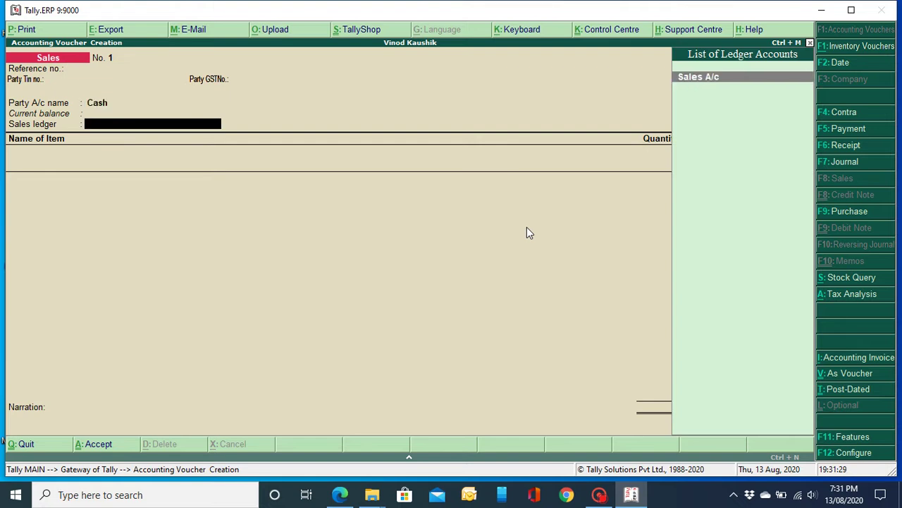
{"action": "key", "text": "Return"}
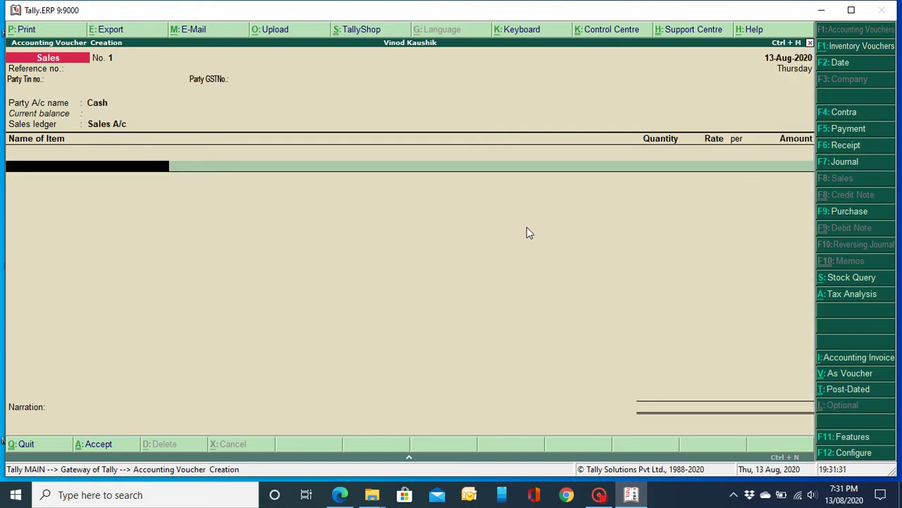
{"action": "key", "text": "Return"}
{"action": "key", "text": "BackSpace"}
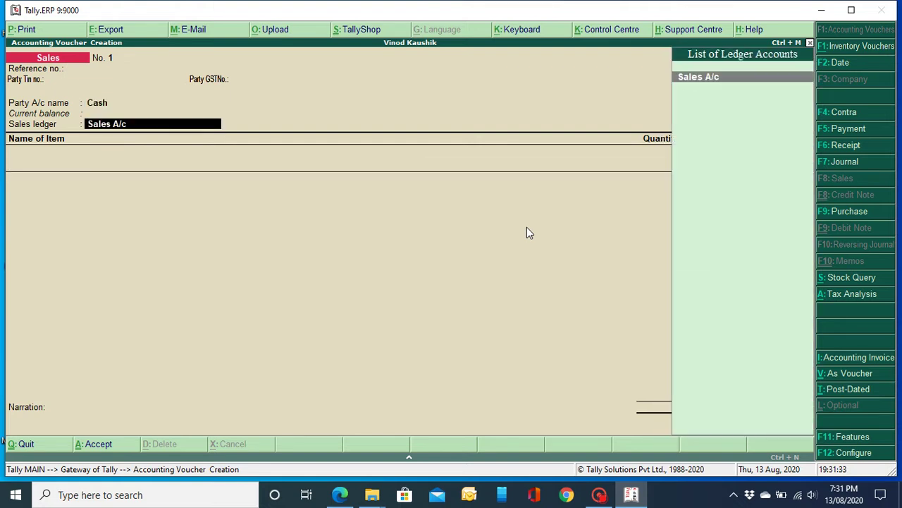
{"action": "key", "text": "Return"}
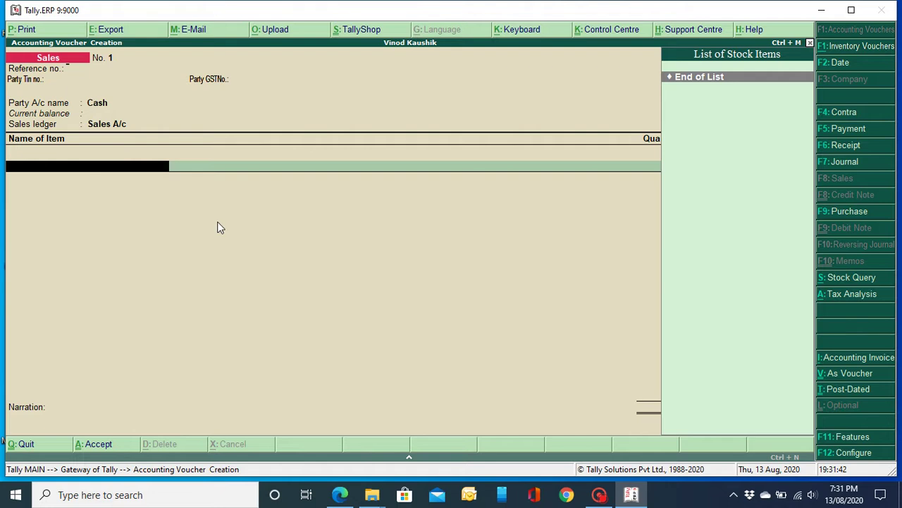
Step: Create a new stock item named Tally.ERP9 from the voucher
{"action": "key", "text": "alt+c"}
{"action": "type", "text": "A"}
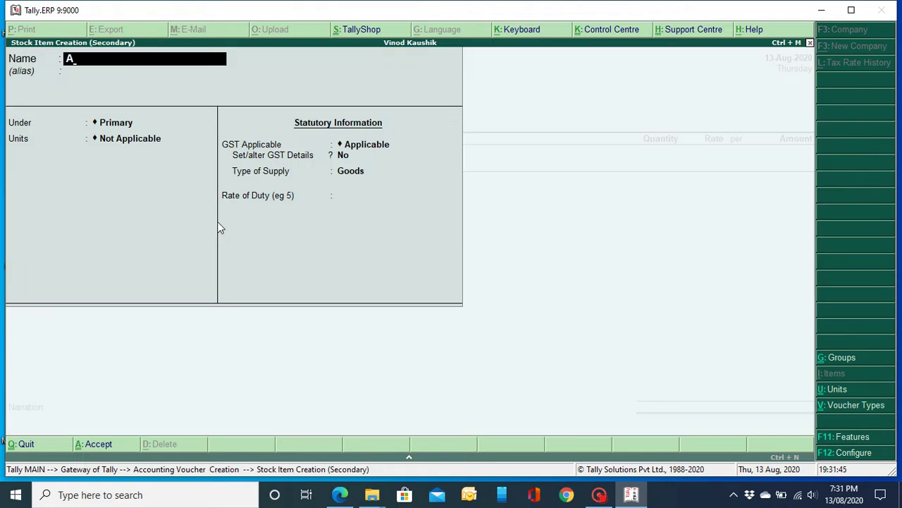
{"action": "type", "text": "bc"}
{"action": "key", "text": "BackSpace"}
{"action": "key", "text": "BackSpace"}
{"action": "key", "text": "BackSpace"}
{"action": "type", "text": "Tally.ERP9"}
{"action": "key", "text": "Return"}
{"action": "key", "text": "Return"}
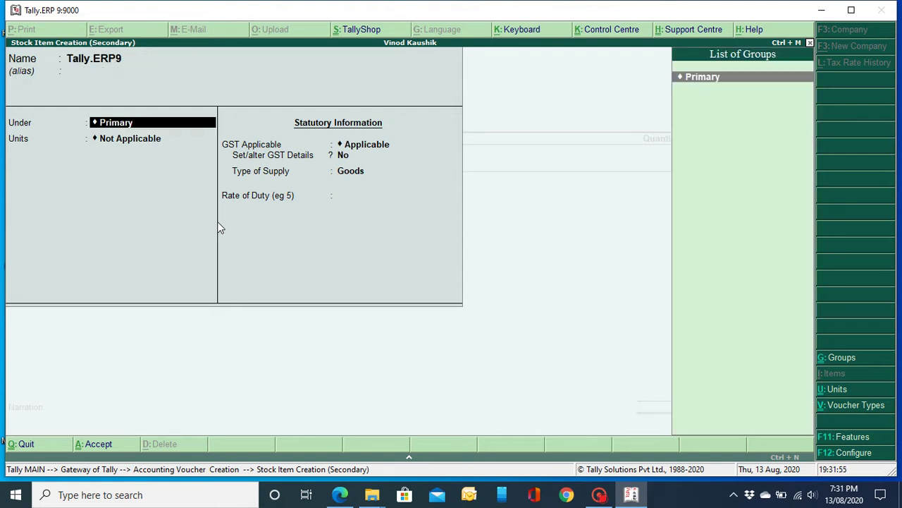
{"action": "key", "text": "Return"}
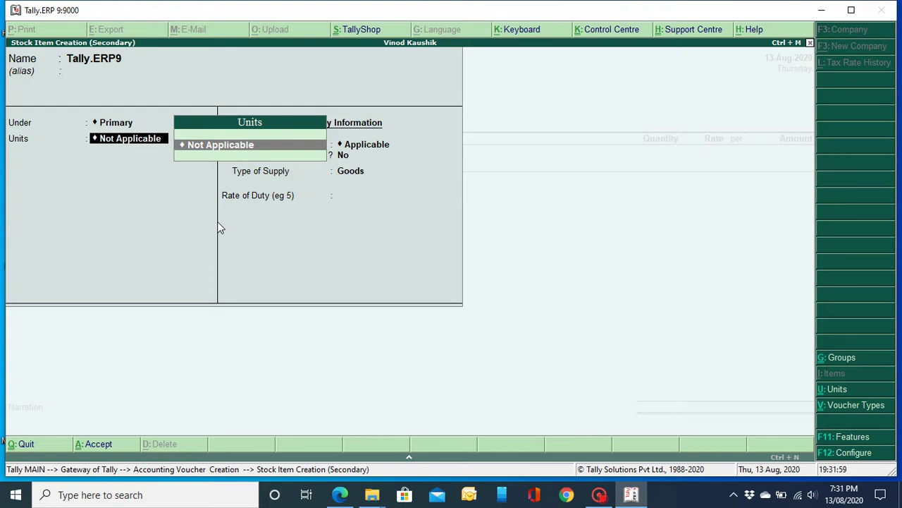
Step: Create unit NOS, formal name Numbers, UQC NOS-NUMBERS, 0 decimal places
{"action": "key", "text": "alt+c"}
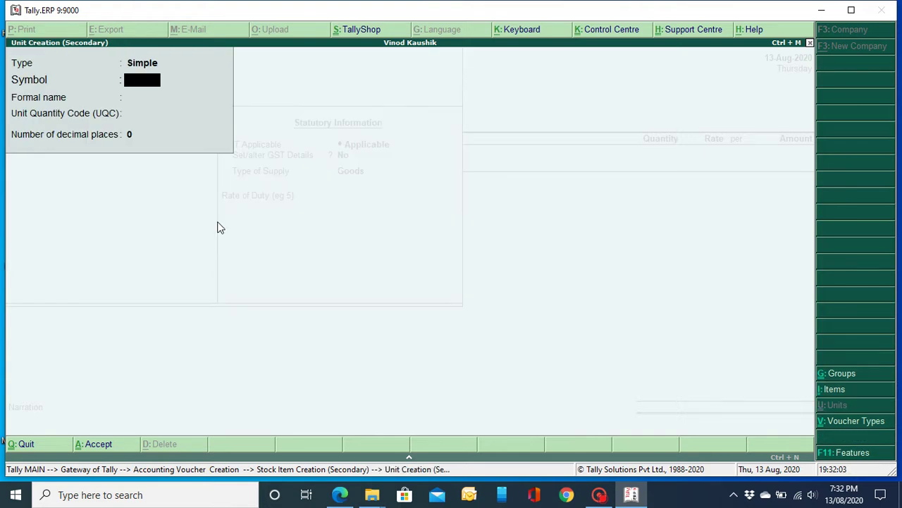
{"action": "type", "text": "NOS"}
{"action": "key", "text": "Return"}
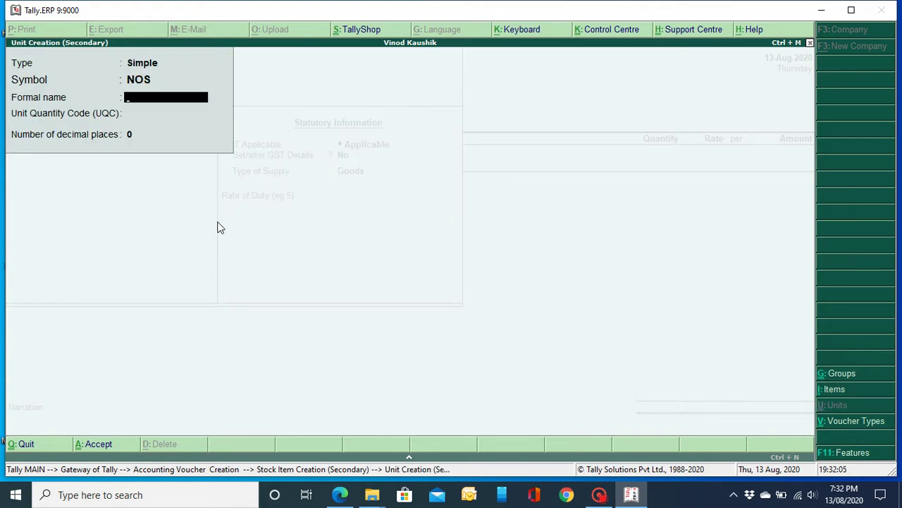
{"action": "type", "text": "Numbers"}
{"action": "key", "text": "Return"}
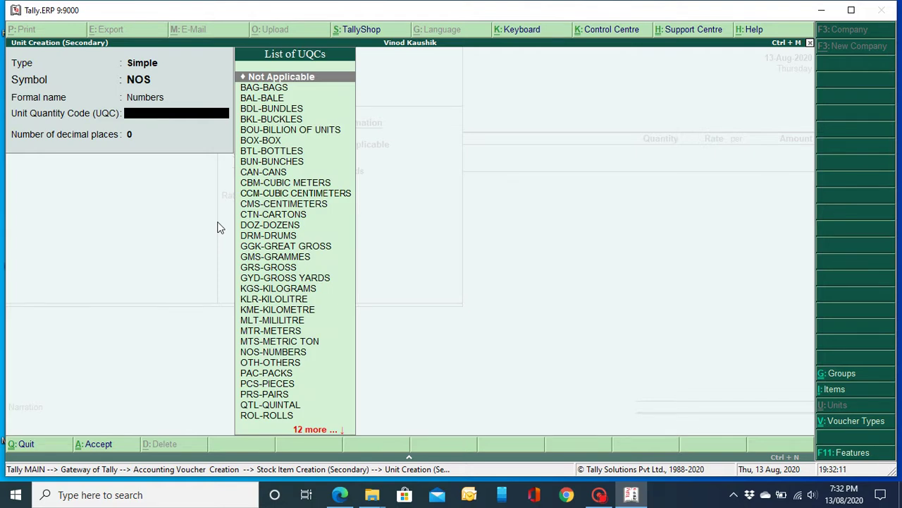
{"action": "type", "text": "no"}
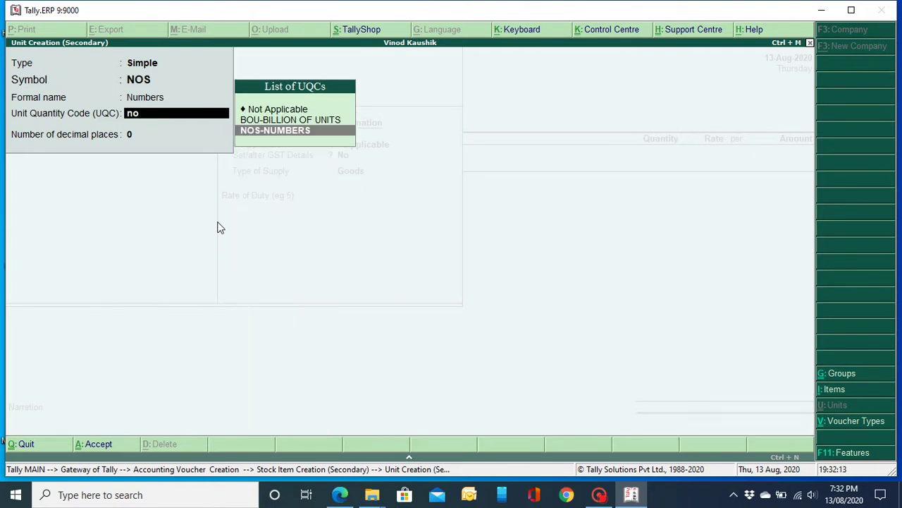
{"action": "key", "text": "Return"}
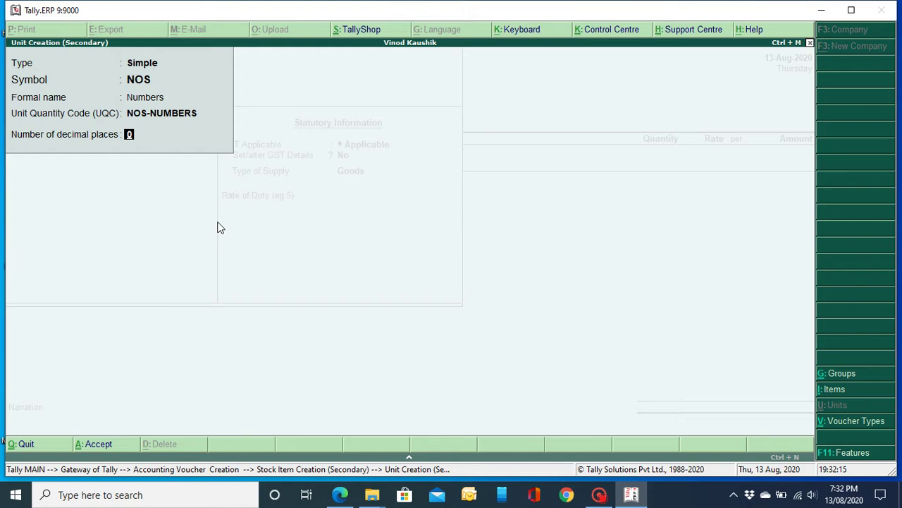
{"action": "key", "text": "Return"}
{"action": "key", "text": "Return"}
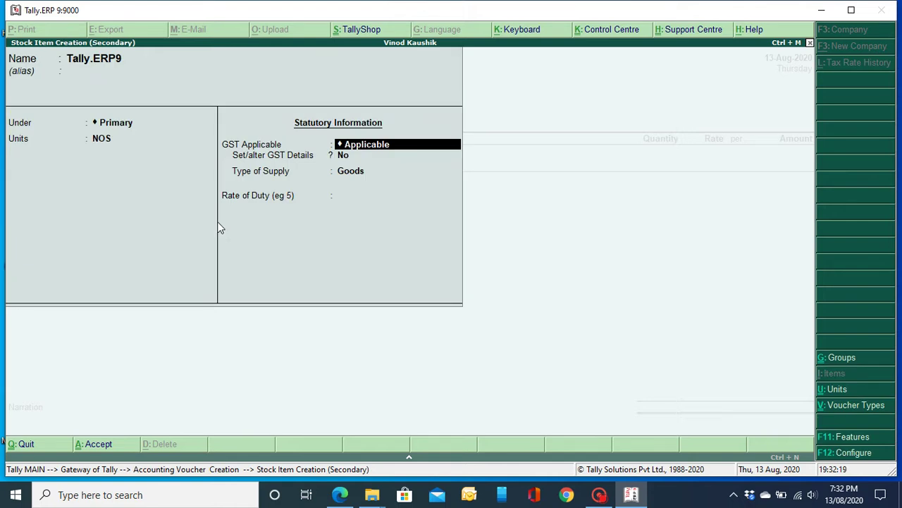
Step: Enable GST details for the item and enter HSN/SAC 8423
{"action": "key", "text": "Return"}
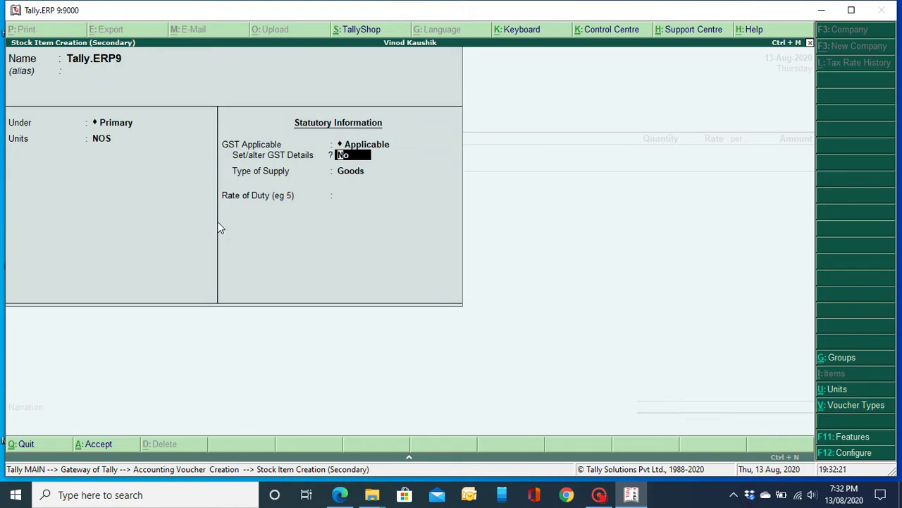
{"action": "type", "text": "y"}
{"action": "key", "text": "Return"}
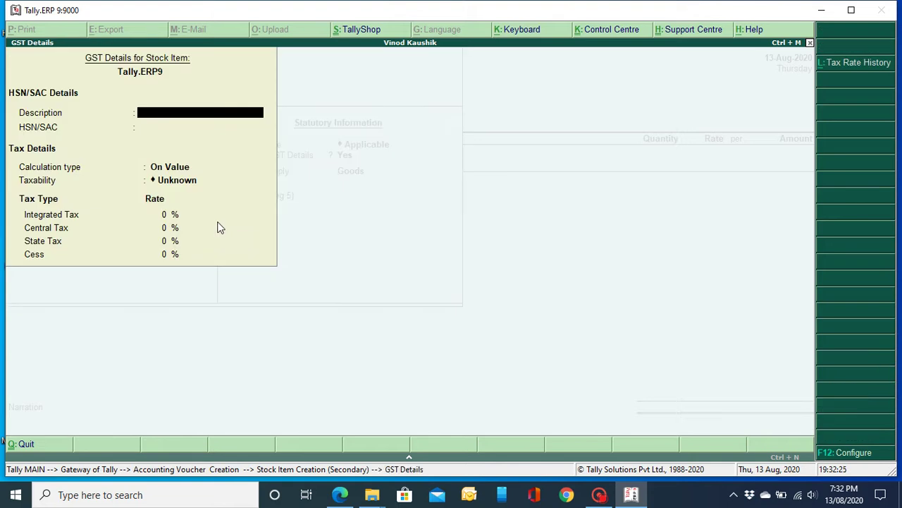
{"action": "key", "text": "Return"}
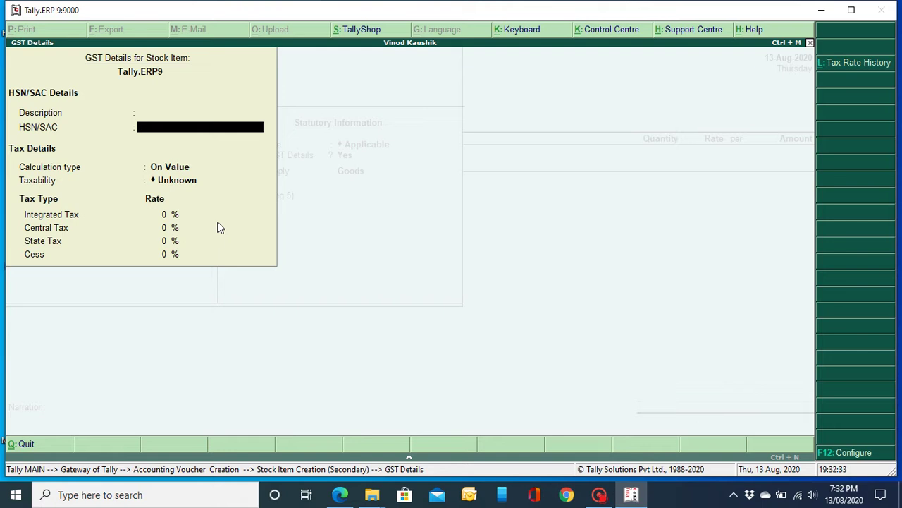
{"action": "type", "text": "8423"}
{"action": "key", "text": "Return"}
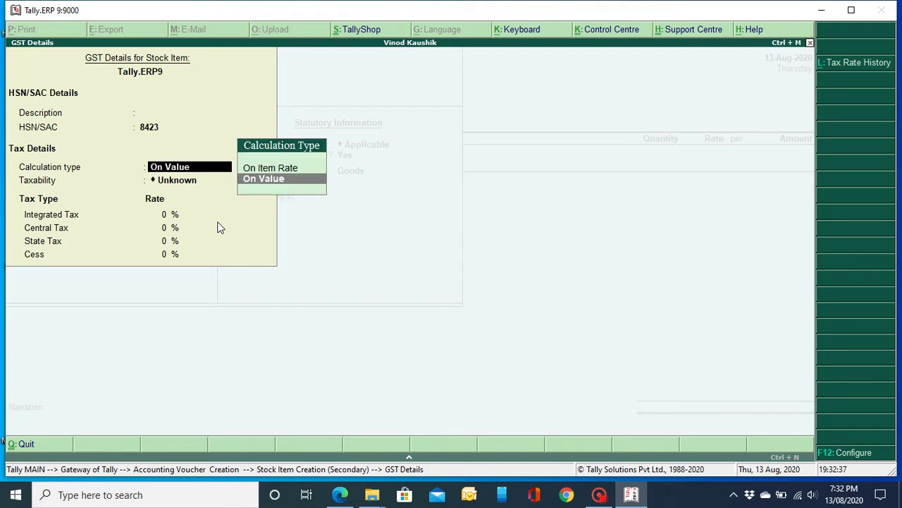
Step: Make the item Taxable On Value at 18% IGST, 9% CGST/SGST, and save it as Goods
{"action": "key", "text": "Return"}
{"action": "key", "text": "Down"}
{"action": "key", "text": "Down"}
{"action": "key", "text": "Down"}
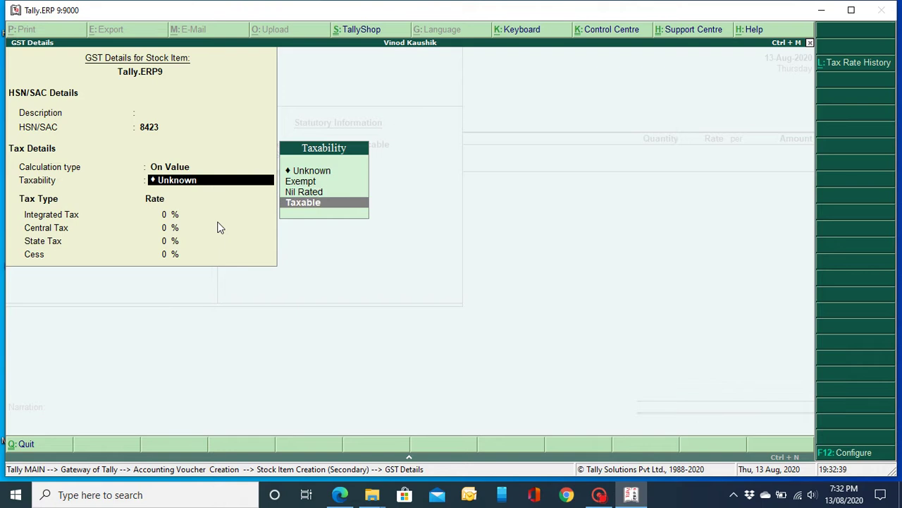
{"action": "key", "text": "Return"}
{"action": "type", "text": "18"}
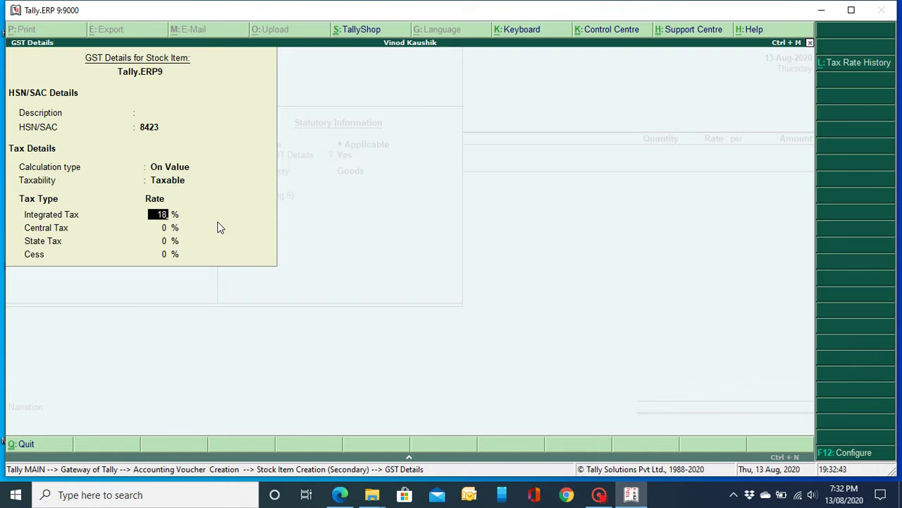
{"action": "key", "text": "Return"}
{"action": "type", "text": "9"}
{"action": "key", "text": "Return"}
{"action": "key", "text": "Return"}
{"action": "key", "text": "Return"}
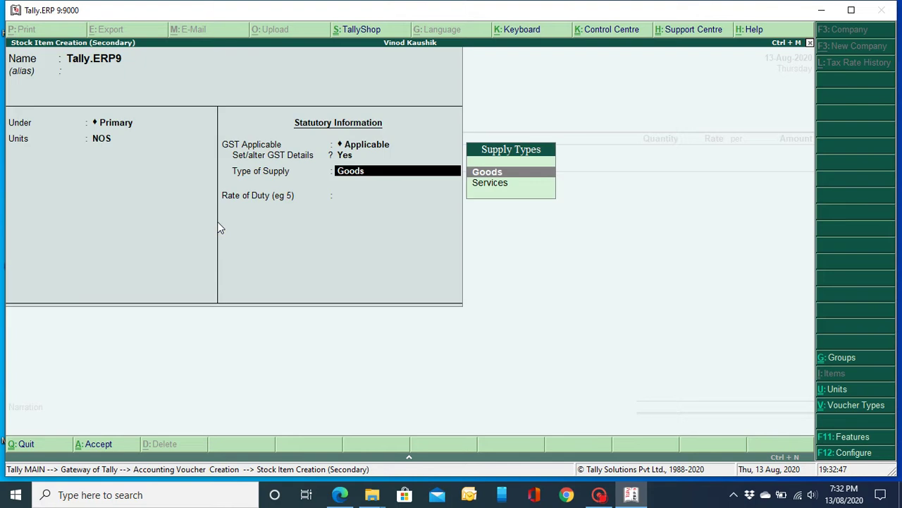
{"action": "key", "text": "Return"}
{"action": "key", "text": "Return"}
{"action": "key", "text": "Return"}
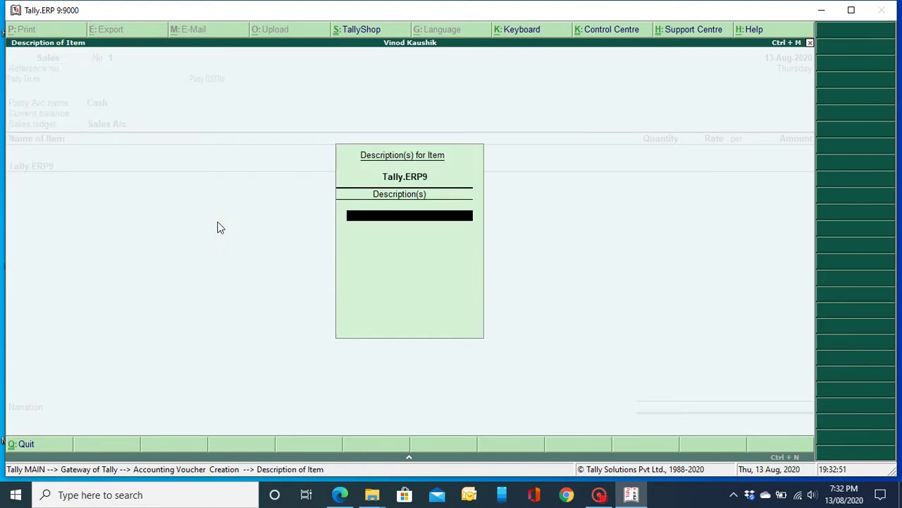
Step: Enter description 'Silver Single User', quantity 1 NOS and rate 18,000.00 for Tally.ERP9
{"action": "type", "text": "Silver Single User"}
{"action": "key", "text": "Return"}
{"action": "key", "text": "Return"}
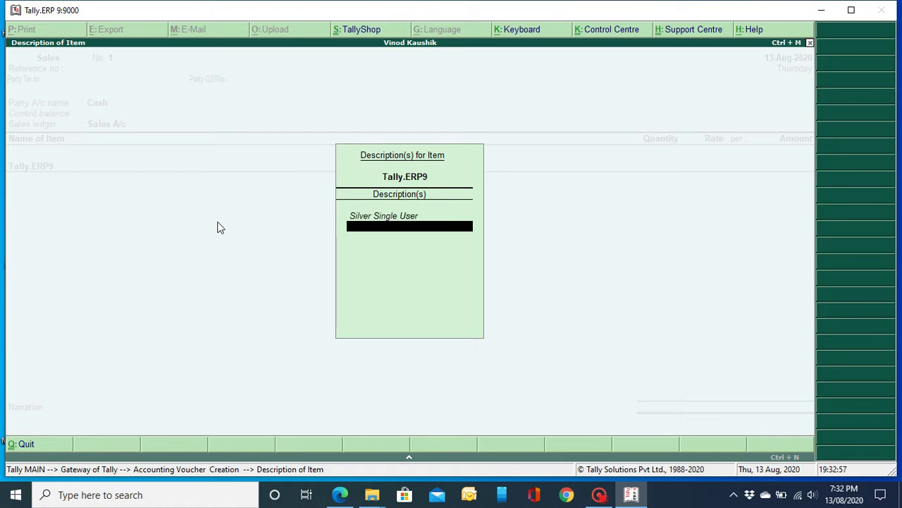
{"action": "key", "text": "Return"}
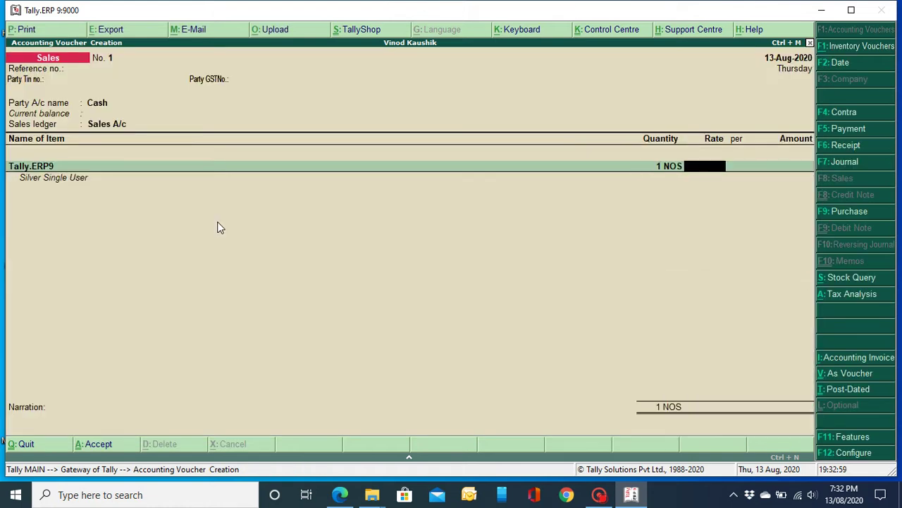
{"action": "type", "text": "18000"}
{"action": "key", "text": "Return"}
{"action": "key", "text": "Return"}
{"action": "key", "text": "Return"}
{"action": "key", "text": "Return"}
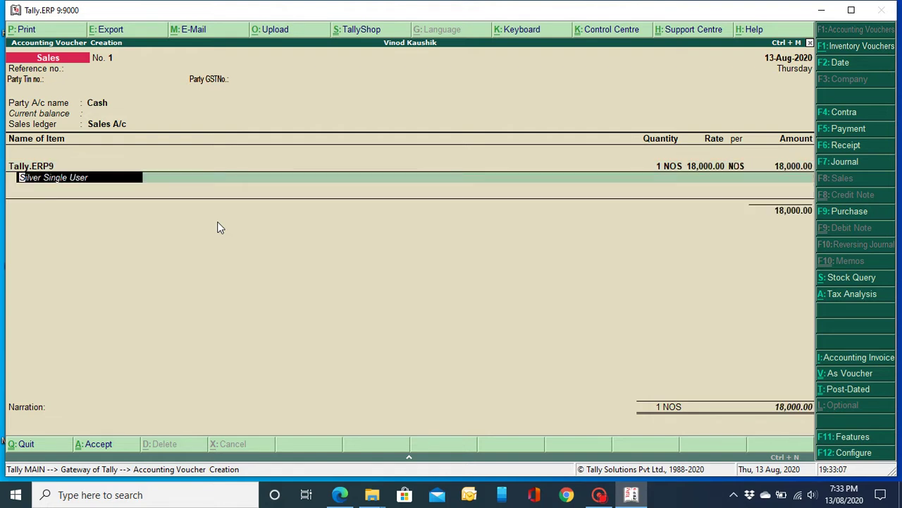
Step: Add CGST and SGST ledgers at 1,620.00 each, totalling 21,240.00, without saving
{"action": "type", "text": "c"}
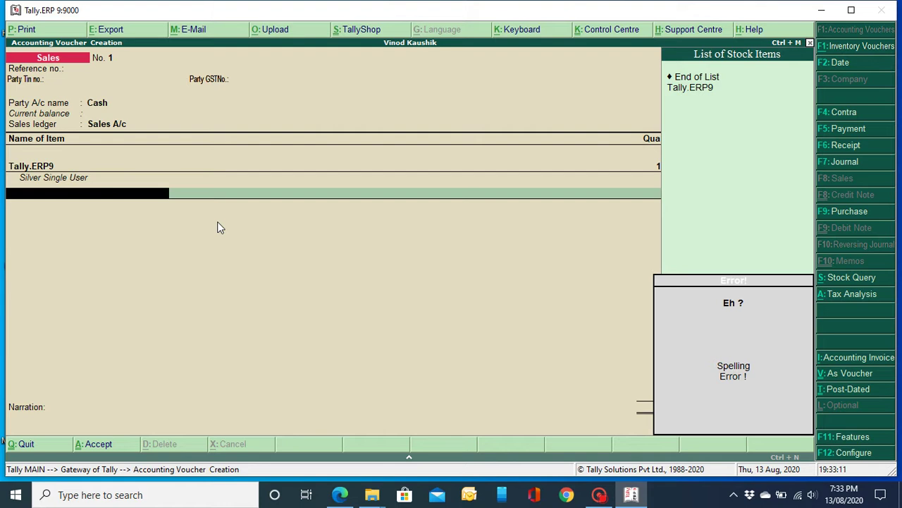
{"action": "key", "text": "Return"}
{"action": "key", "text": "Return"}
{"action": "type", "text": "cg"}
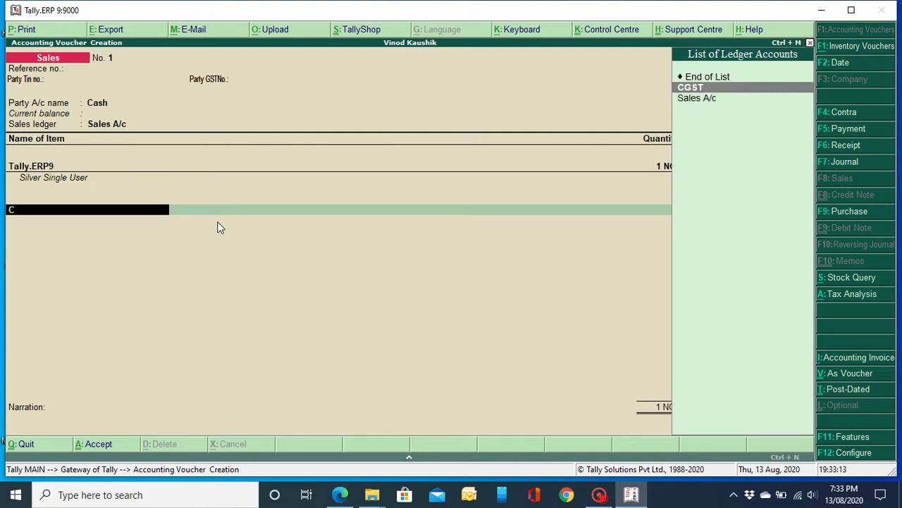
{"action": "key", "text": "Return"}
{"action": "key", "text": "Return"}
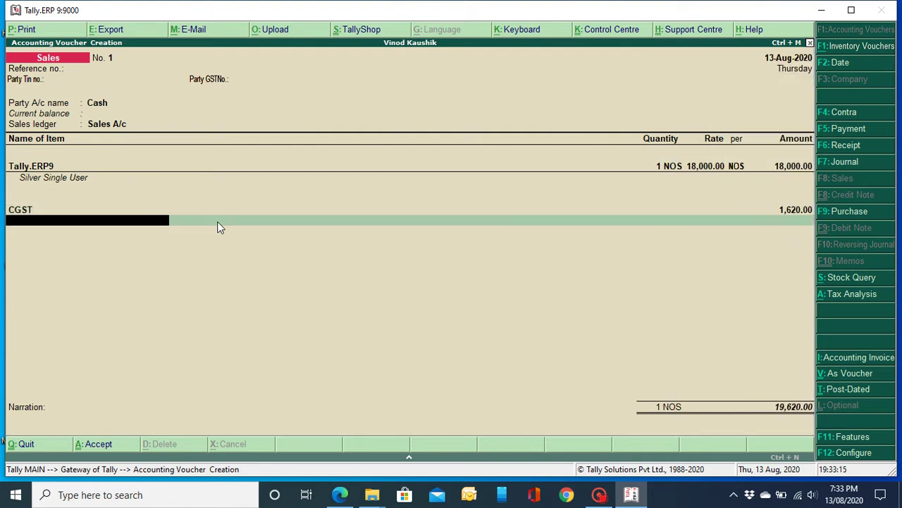
{"action": "type", "text": "sg"}
{"action": "key", "text": "Return"}
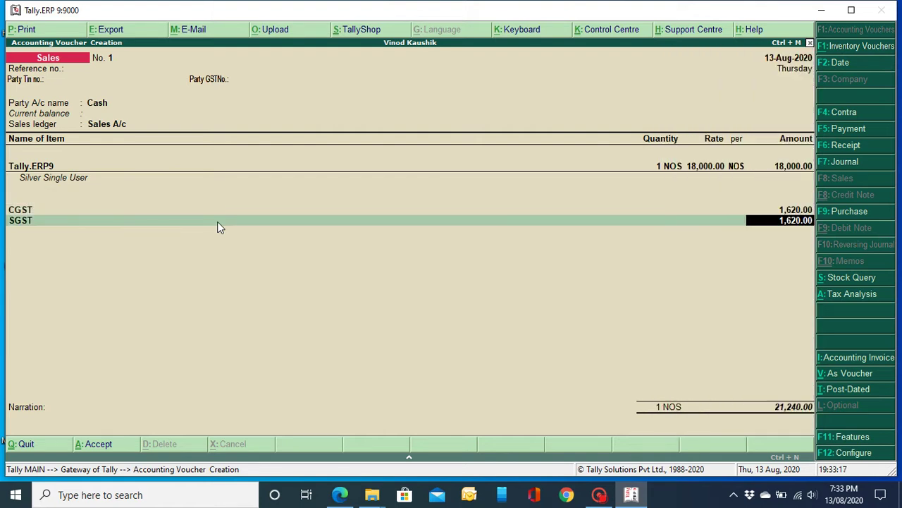
{"action": "key", "text": "Return"}
{"action": "key", "text": "Return"}
{"action": "key", "text": "Return"}
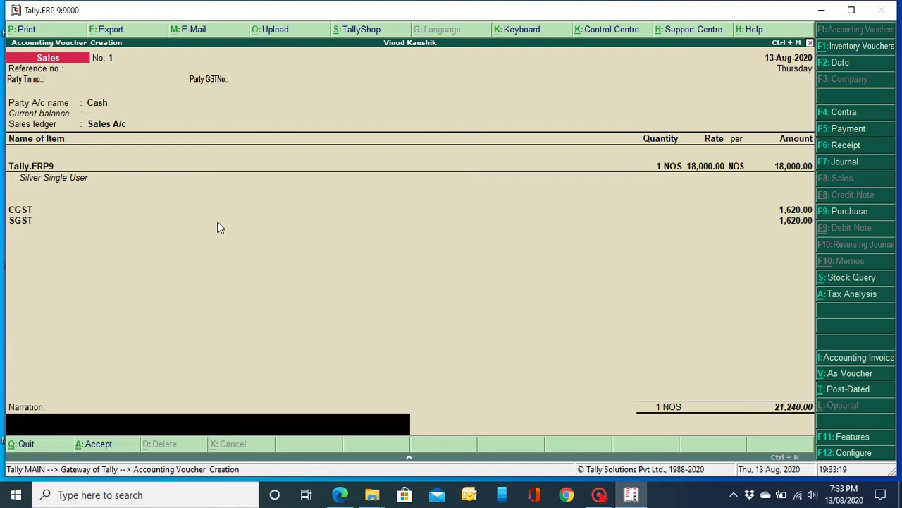
{"action": "key", "text": "Return"}
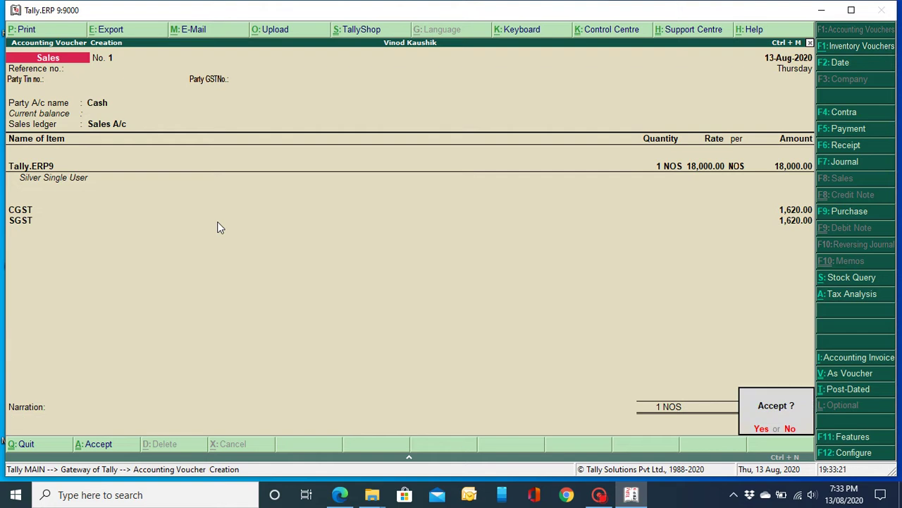
{"action": "key", "text": "n"}
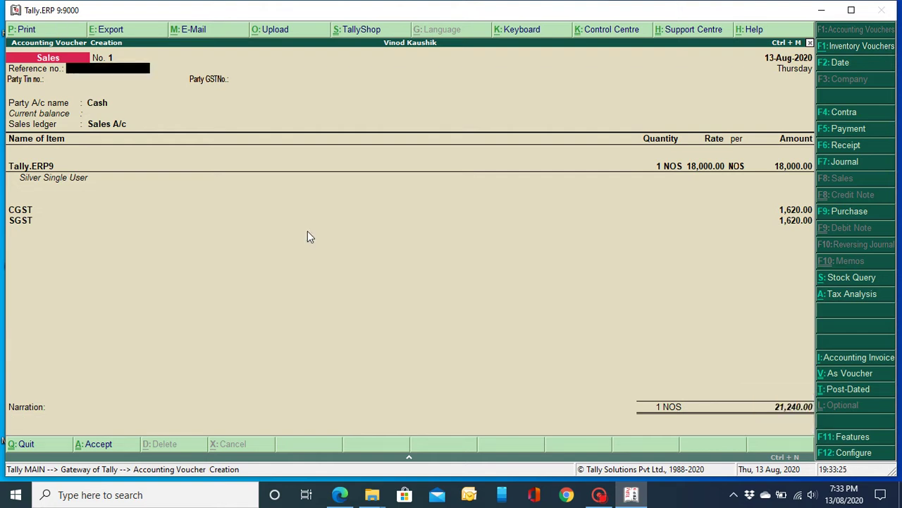
{"action": "key", "text": "alt+p"}
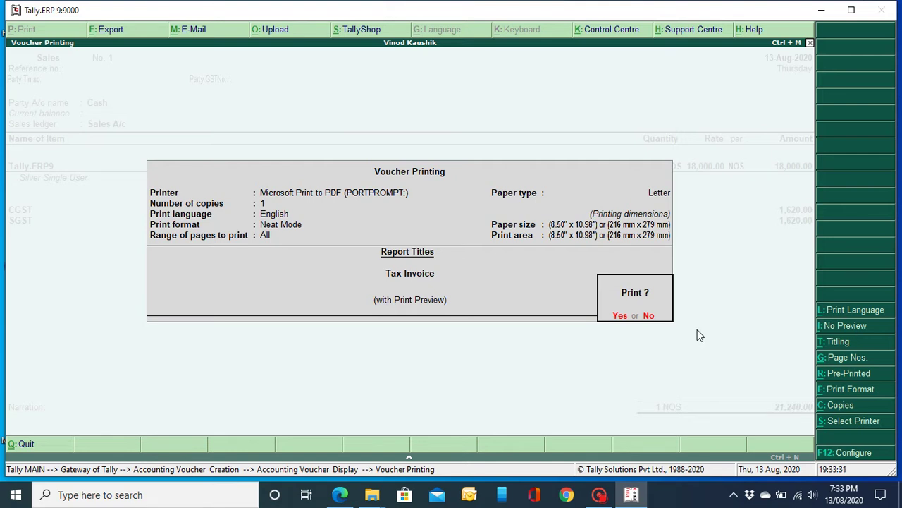
{"action": "key", "text": "Return"}
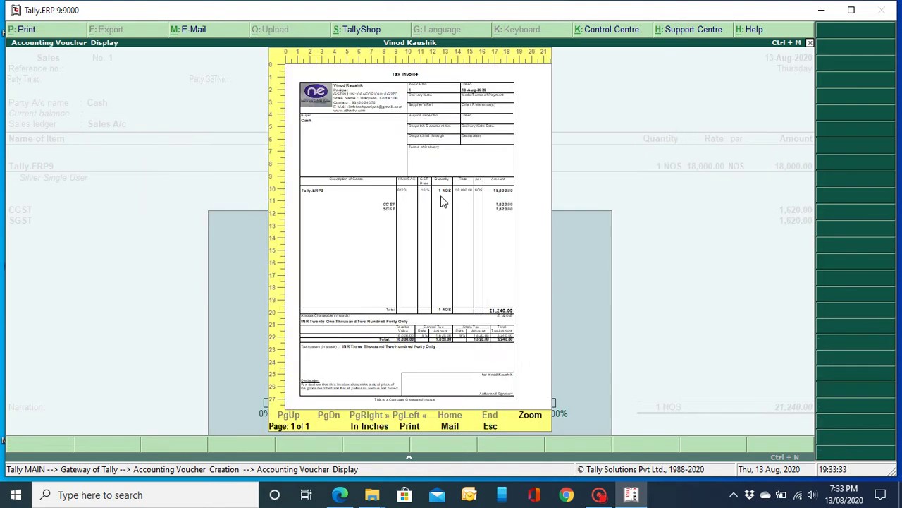
{"action": "left_click", "coordinate": [530, 417]}
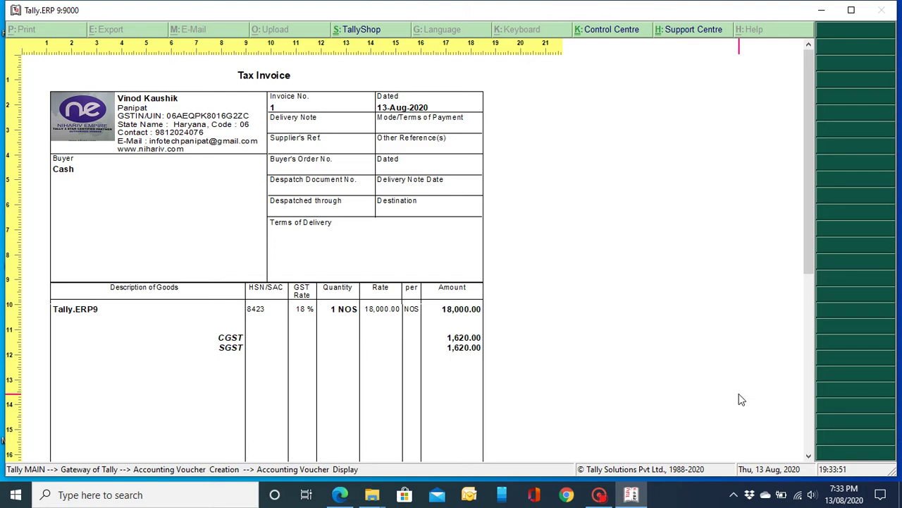
{"action": "left_click", "coordinate": [809, 455]}
{"action": "left_click_drag", "start_coordinate": [808, 455], "coordinate": [810, 457]}
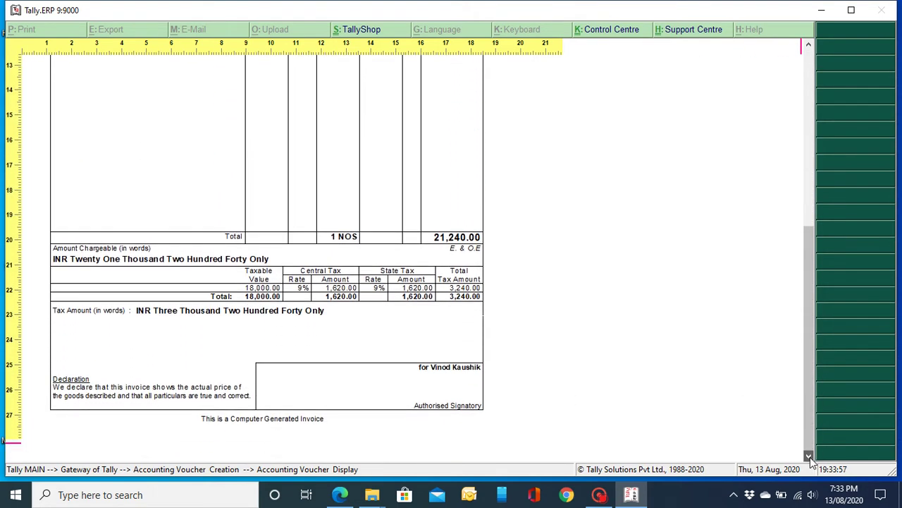
{"action": "left_click", "coordinate": [393, 329]}
Step: Close the invoice preview and discard the unsaved sales voucher
{"action": "key", "text": "Escape"}
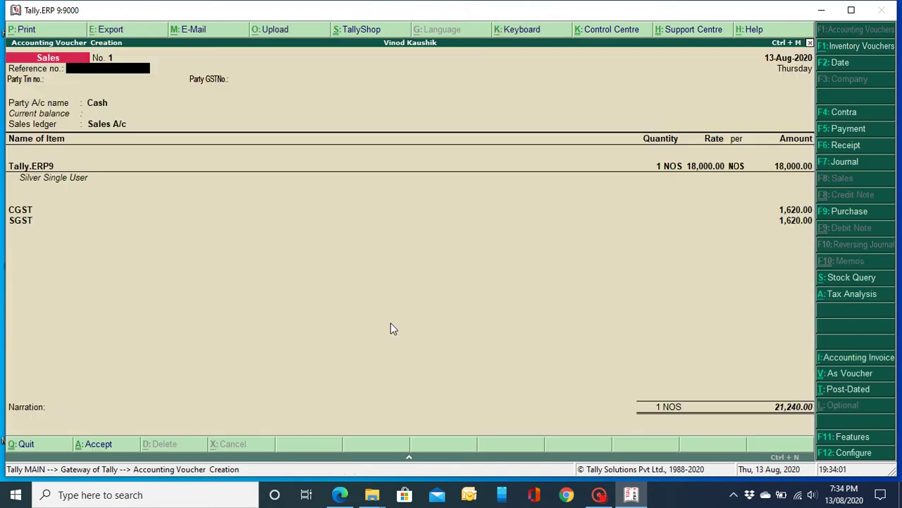
{"action": "key", "text": "Escape"}
{"action": "key", "text": "y"}
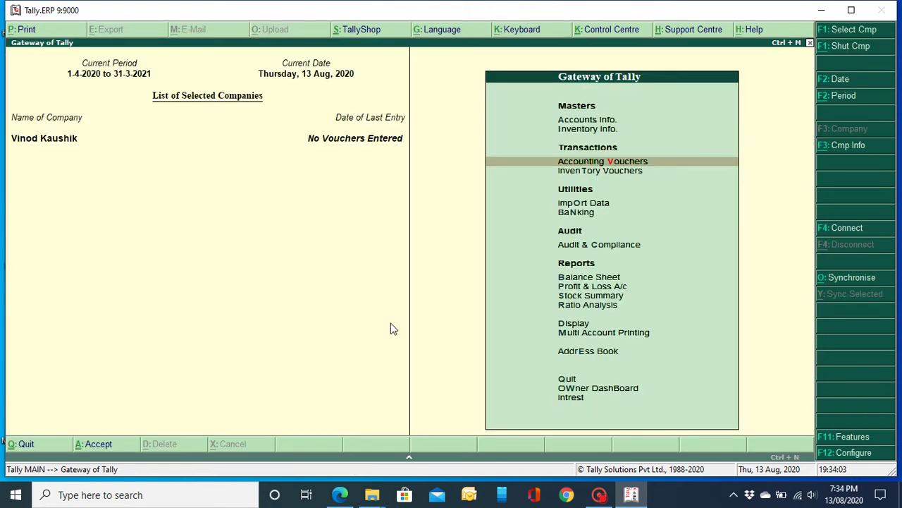
Step: Bring up the Quit confirmation at the Gateway of Tally
{"action": "key", "text": "Escape"}
{"action": "key", "text": "n"}
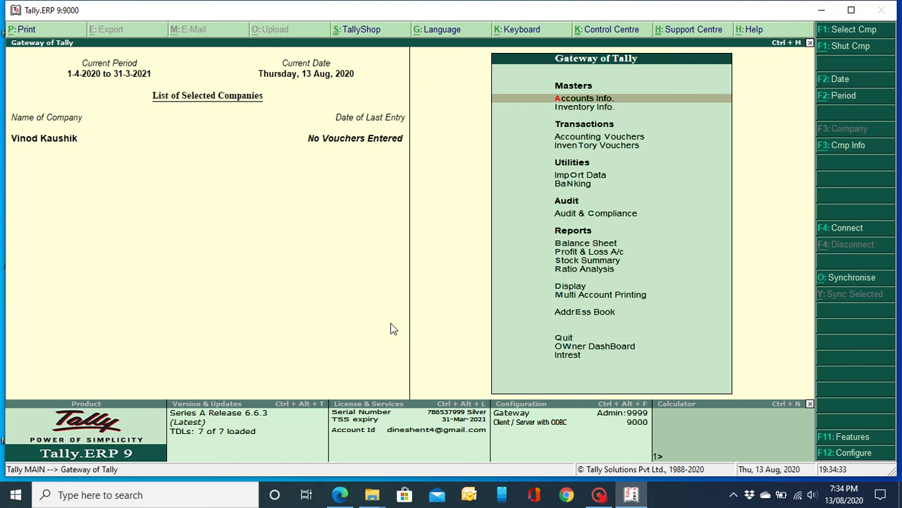
{"action": "key", "text": "Escape"}
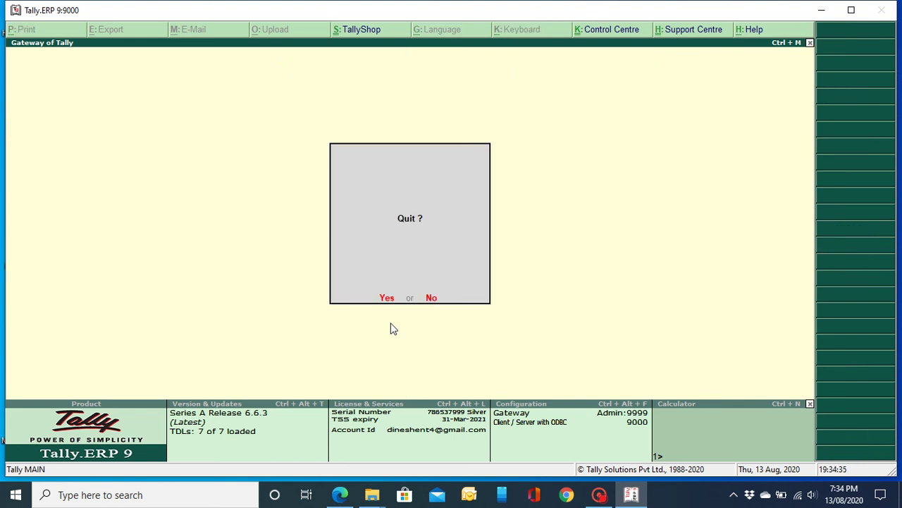